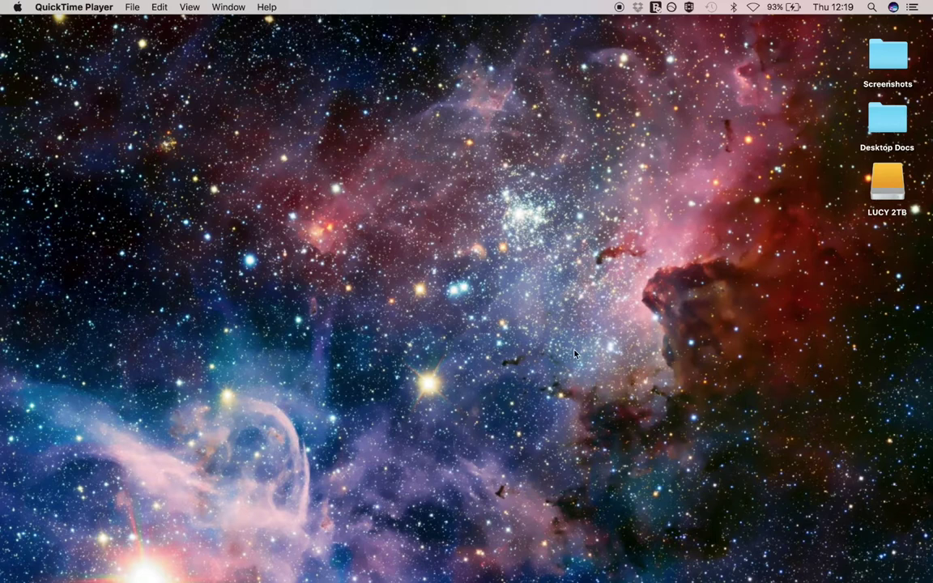
Step: Switch from the desktop to the full-screen Final Cut Pro X space showing the Festival event
{"action": "key", "text": "ctrl+Right"}
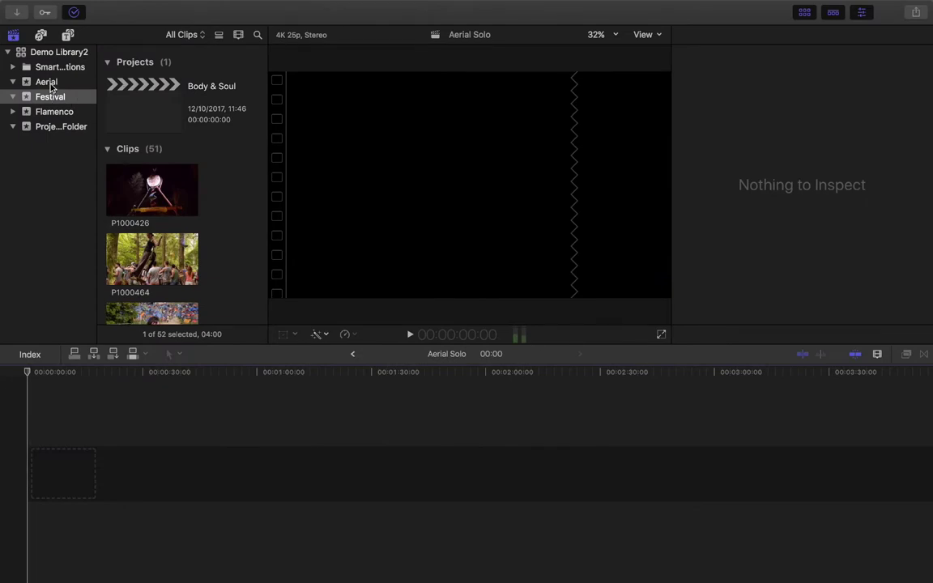
Step: Browse the Aerial and Flamenco events, then return to the Festival event's clips
{"action": "left_click", "coordinate": [51, 84]}
{"action": "left_click", "coordinate": [54, 98]}
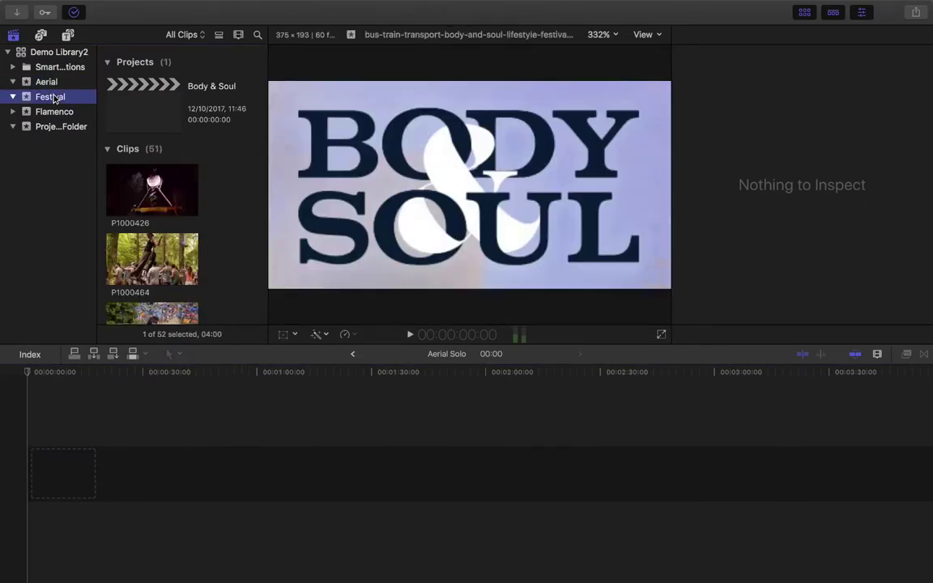
{"action": "left_click", "coordinate": [55, 114]}
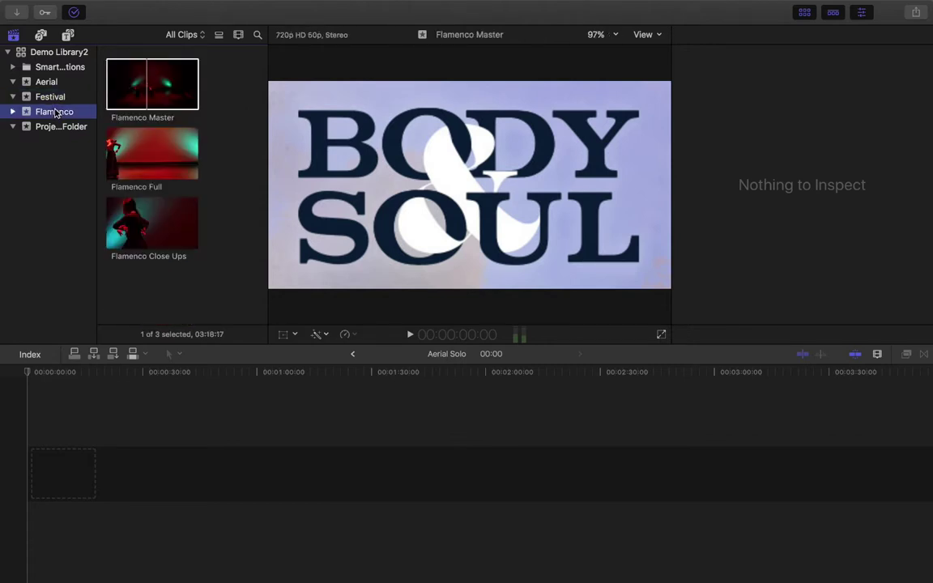
{"action": "left_click", "coordinate": [51, 97]}
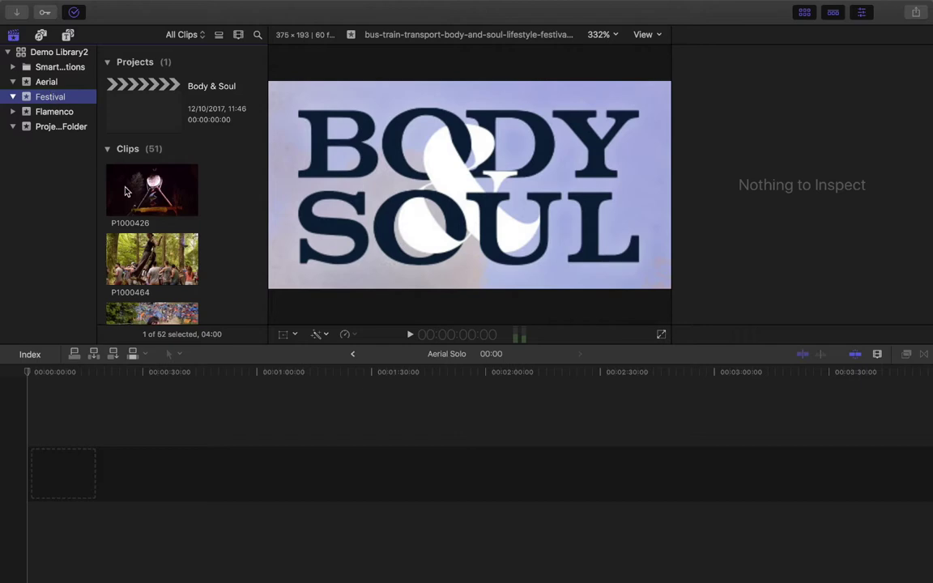
Step: Show the Inspector (Command-4) to view the current clip's details
{"action": "key", "text": "super+4"}
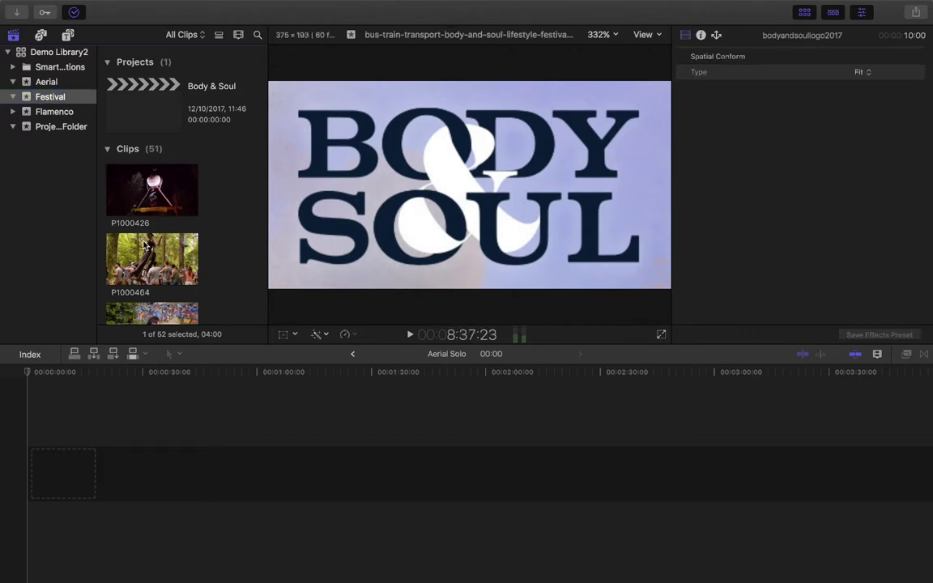
{"action": "scroll", "coordinate": [142, 244], "scroll_direction": "down", "scroll_amount": 5}
{"action": "scroll", "coordinate": [143, 244], "scroll_direction": "down", "scroll_amount": 15}
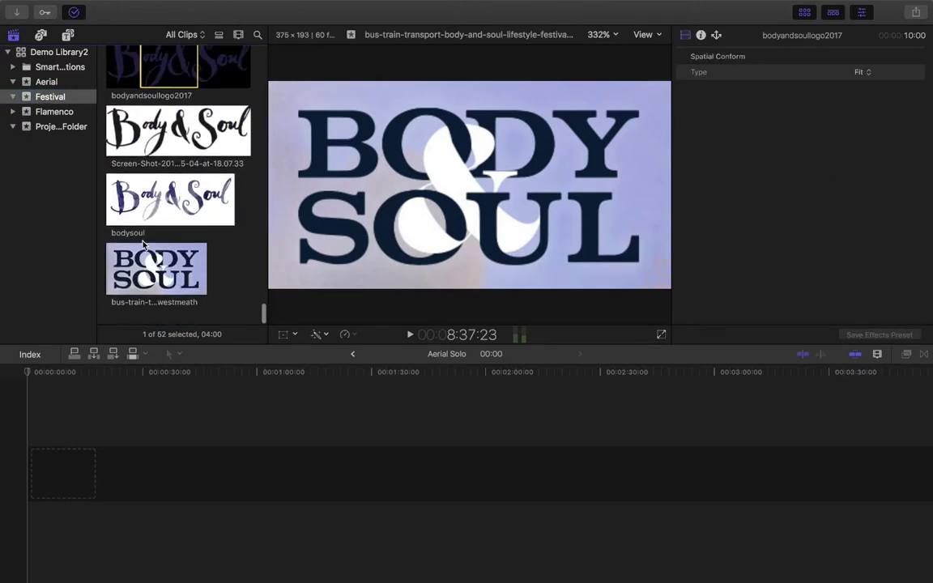
{"action": "scroll", "coordinate": [142, 244], "scroll_direction": "up", "scroll_amount": 15}
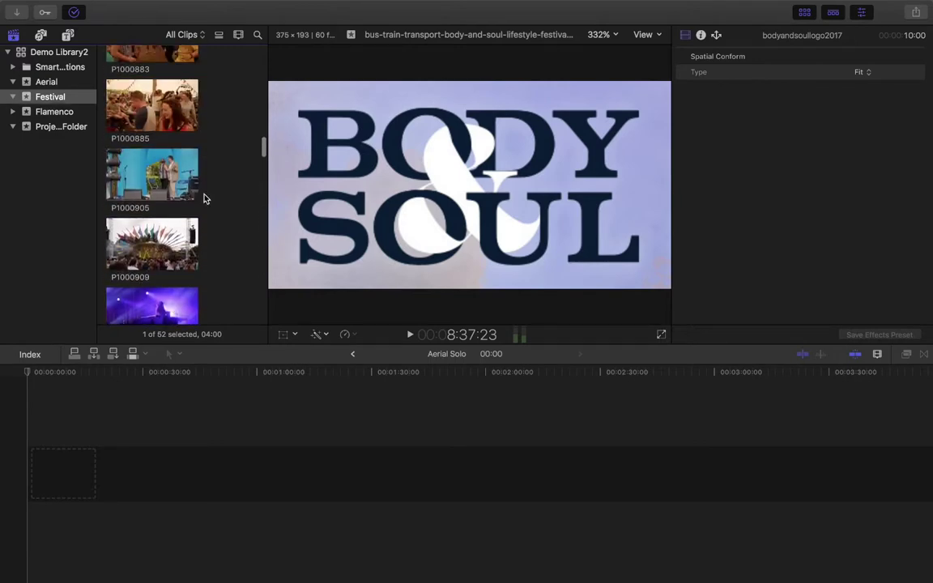
Step: Preview Festival clips P1000844, P1000826, P1000426, P1000464, P1000697, P1000694 and P1000700
{"action": "scroll", "coordinate": [204, 198], "scroll_direction": "up", "scroll_amount": 2}
{"action": "left_click", "coordinate": [162, 174]}
{"action": "left_click", "coordinate": [162, 122]}
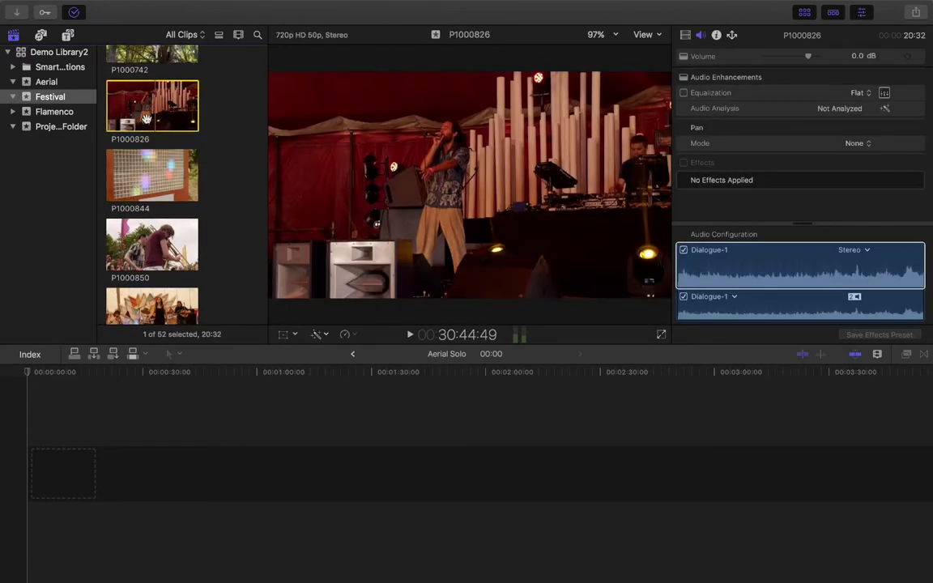
{"action": "scroll", "coordinate": [162, 122], "scroll_direction": "up", "scroll_amount": 5}
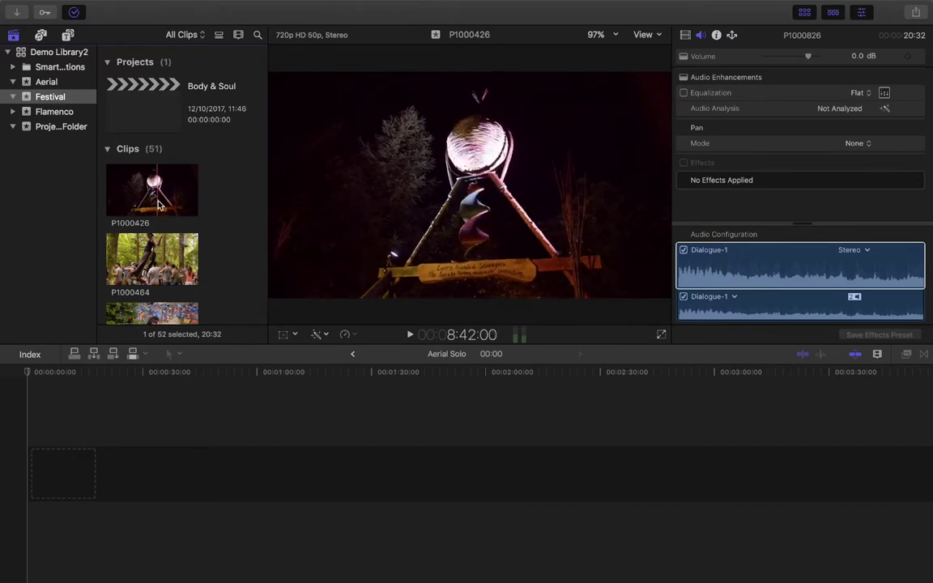
{"action": "left_click", "coordinate": [159, 201]}
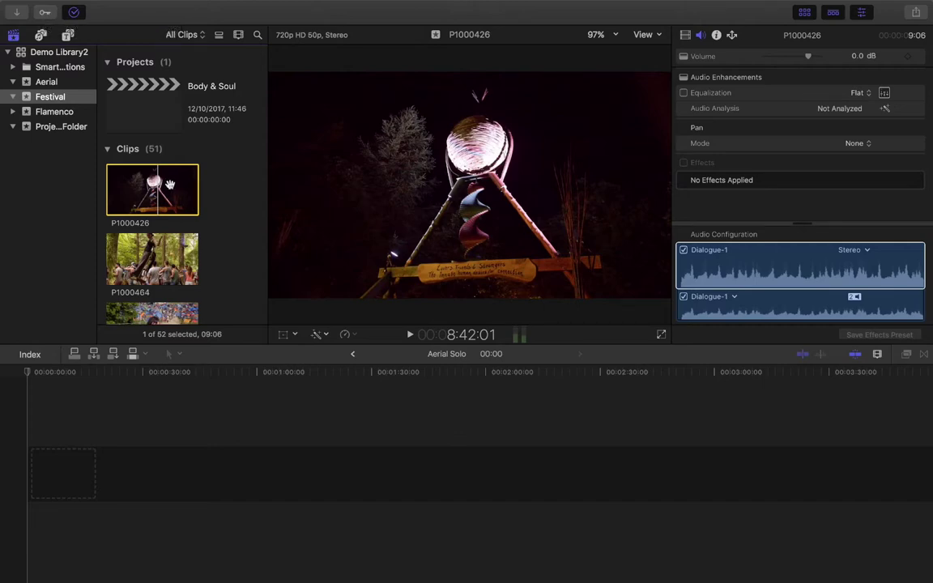
{"action": "left_click", "coordinate": [167, 252]}
{"action": "scroll", "coordinate": [153, 202], "scroll_direction": "down", "scroll_amount": 10}
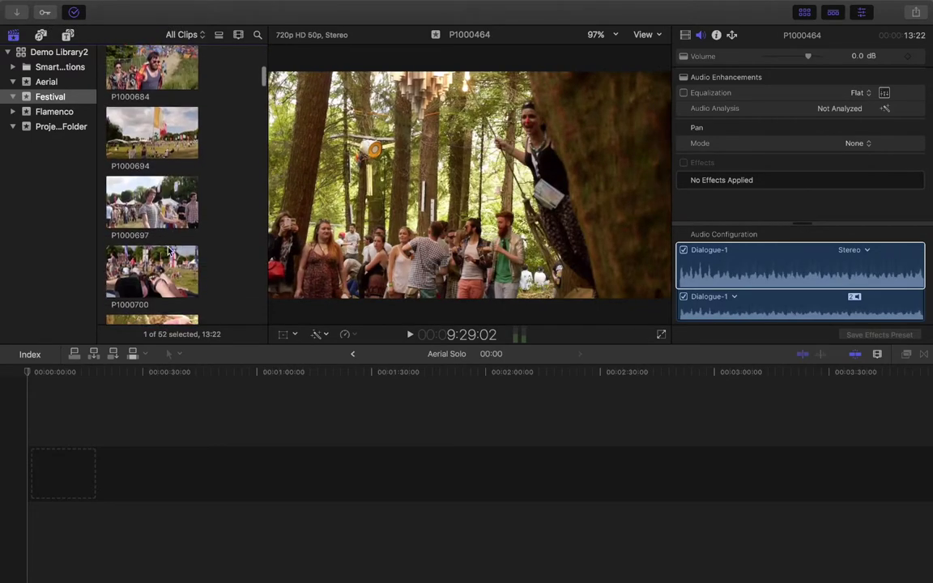
{"action": "left_click", "coordinate": [152, 162]}
{"action": "left_click", "coordinate": [157, 107]}
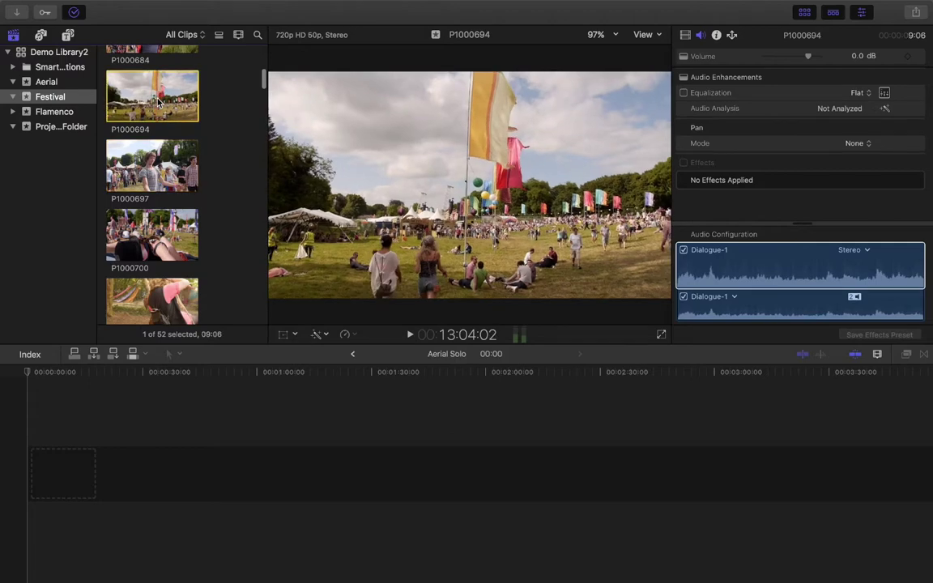
{"action": "left_click", "coordinate": [169, 242]}
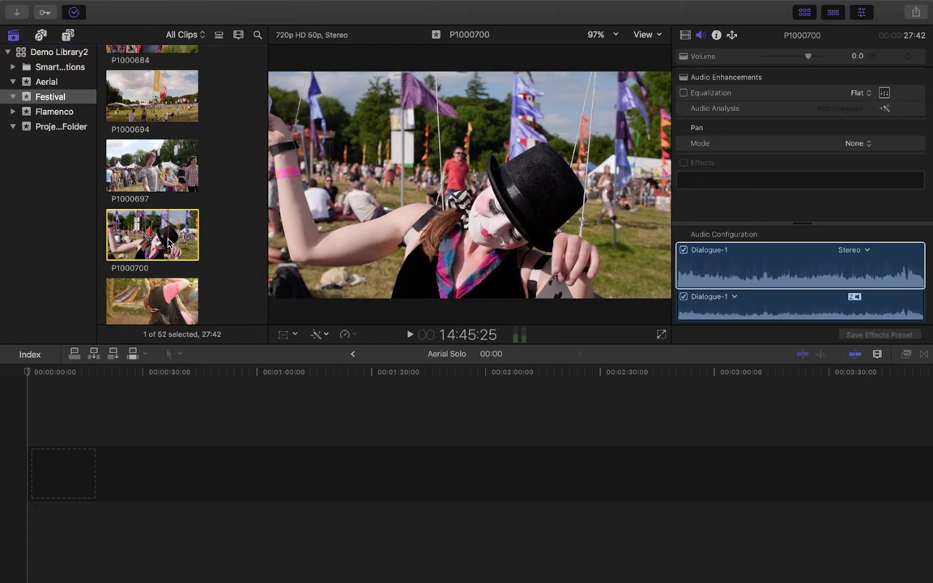
{"action": "left_click", "coordinate": [165, 192]}
Step: Preview clips P1000727, P1000464 and P1000684, then select P1000694 to start a multi-clip selection
{"action": "scroll", "coordinate": [160, 186], "scroll_direction": "up", "scroll_amount": 4}
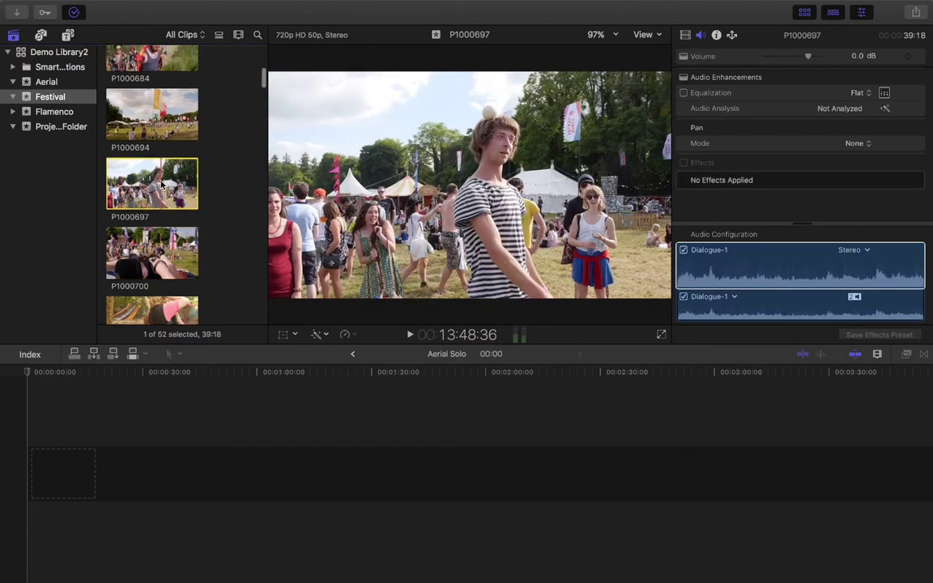
{"action": "scroll", "coordinate": [160, 184], "scroll_direction": "up", "scroll_amount": 1}
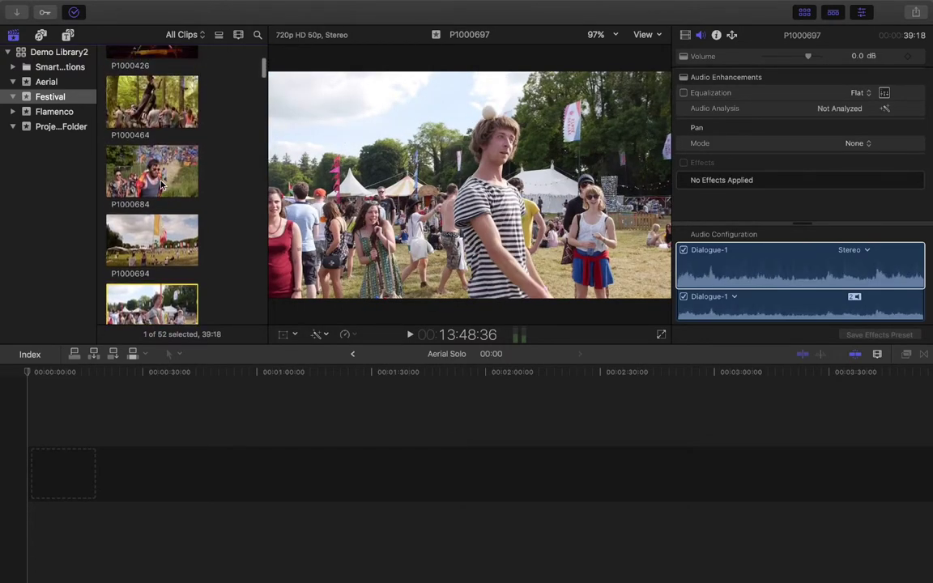
{"action": "left_click", "coordinate": [144, 252]}
{"action": "scroll", "coordinate": [144, 252], "scroll_direction": "down", "scroll_amount": 4}
{"action": "scroll", "coordinate": [143, 254], "scroll_direction": "down", "scroll_amount": 10}
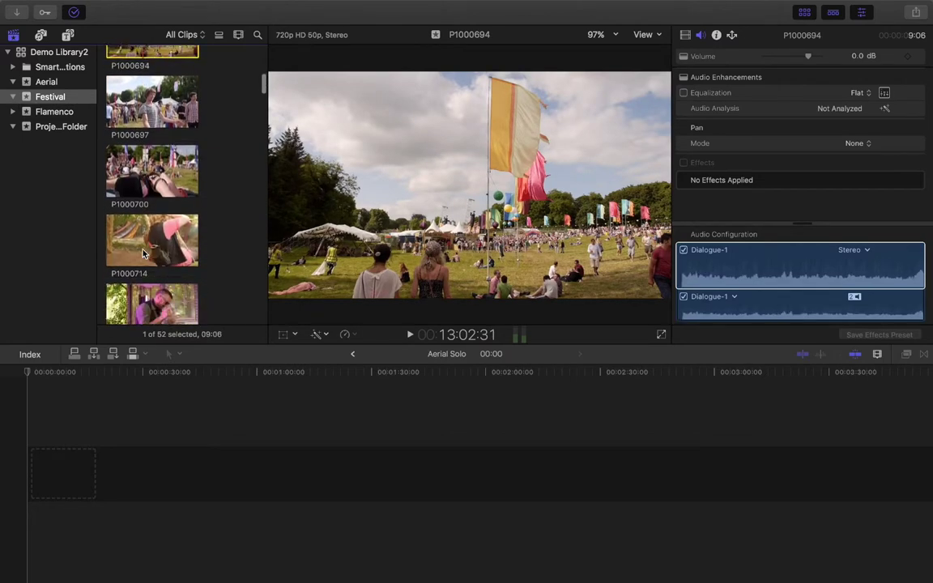
{"action": "left_click", "coordinate": [158, 202]}
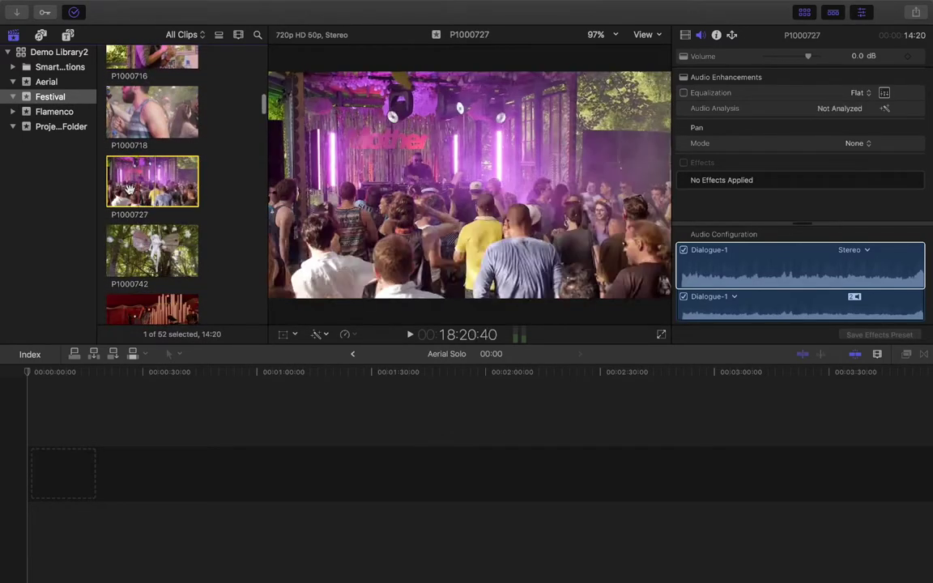
{"action": "scroll", "coordinate": [153, 198], "scroll_direction": "down", "scroll_amount": 4}
{"action": "scroll", "coordinate": [154, 199], "scroll_direction": "down", "scroll_amount": 8}
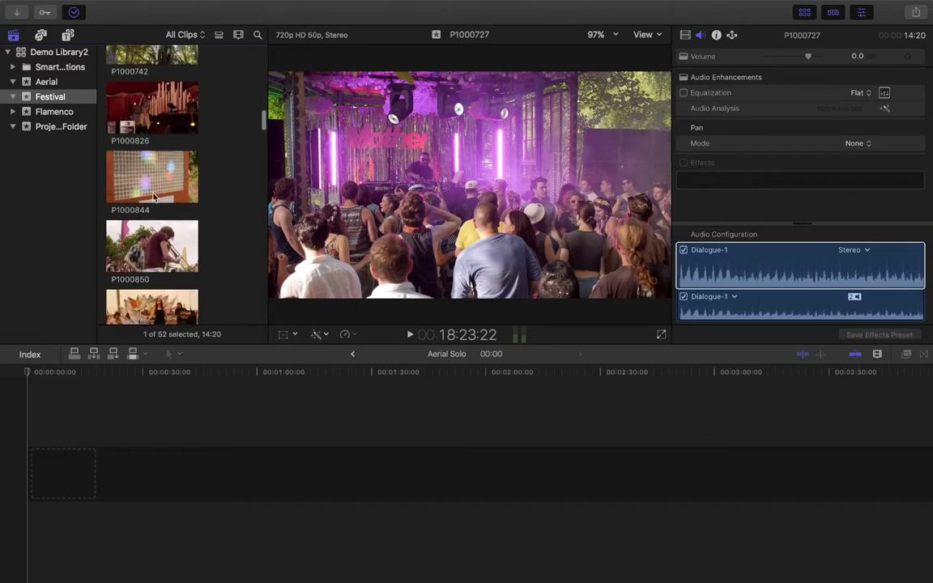
{"action": "scroll", "coordinate": [151, 221], "scroll_direction": "up", "scroll_amount": 20}
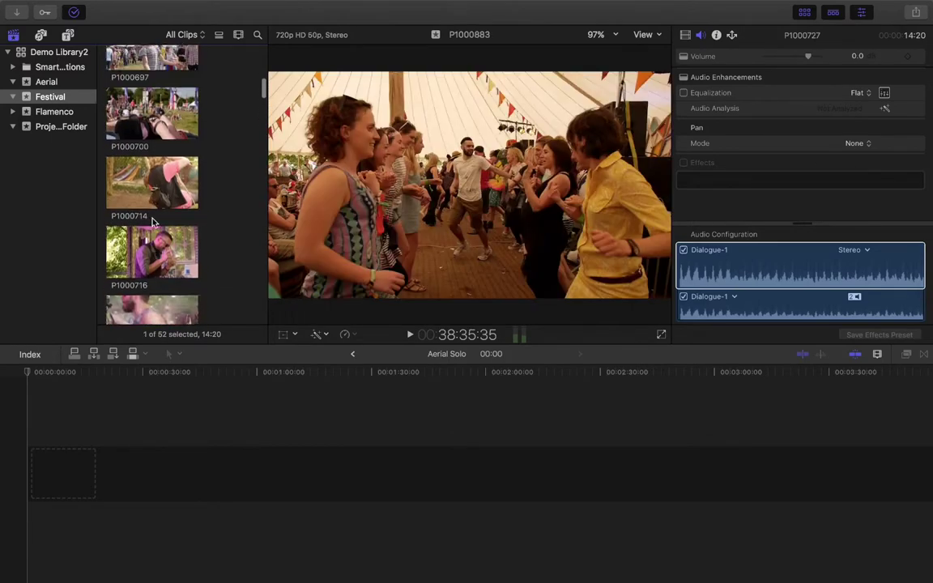
{"action": "scroll", "coordinate": [153, 225], "scroll_direction": "down", "scroll_amount": 5}
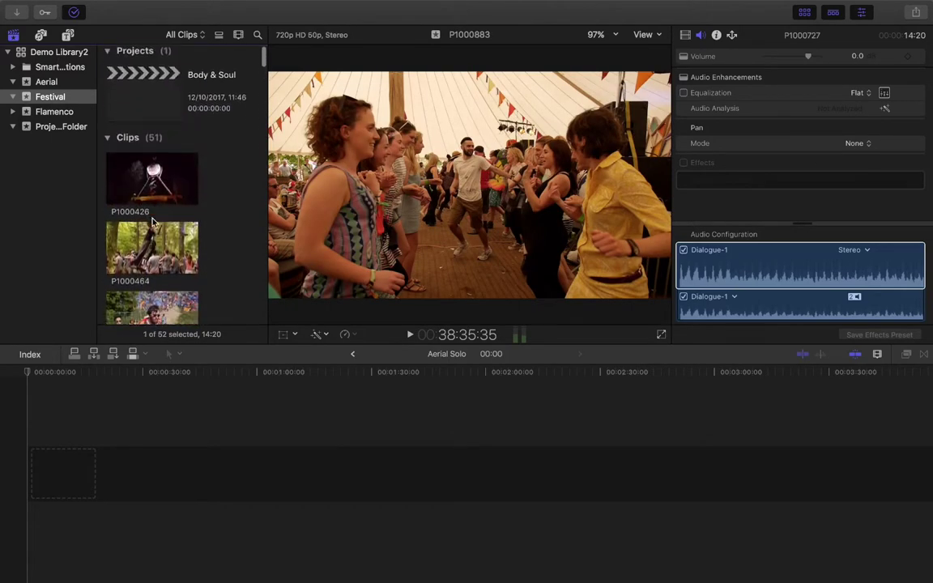
{"action": "left_click", "coordinate": [153, 138]}
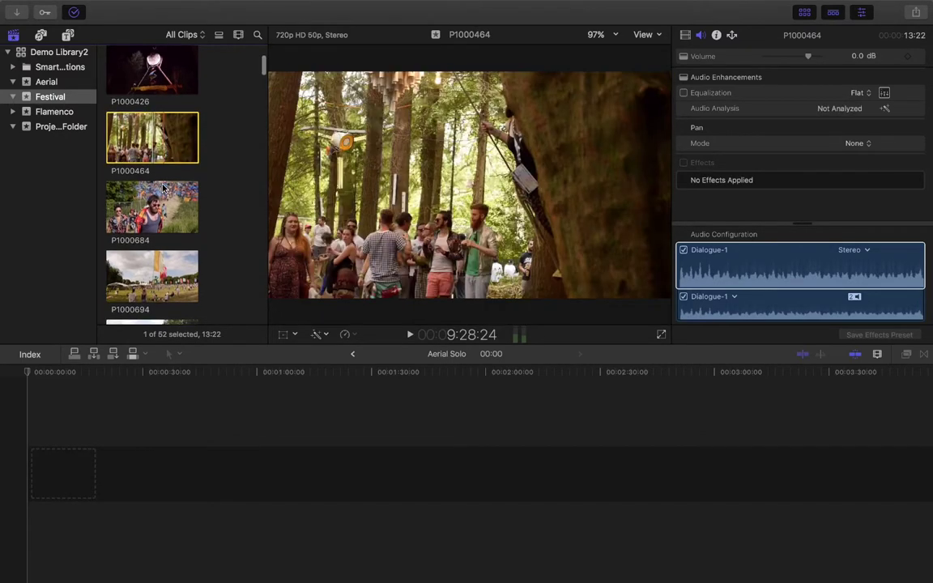
{"action": "left_click", "coordinate": [158, 212]}
{"action": "scroll", "coordinate": [159, 214], "scroll_direction": "down", "scroll_amount": 5}
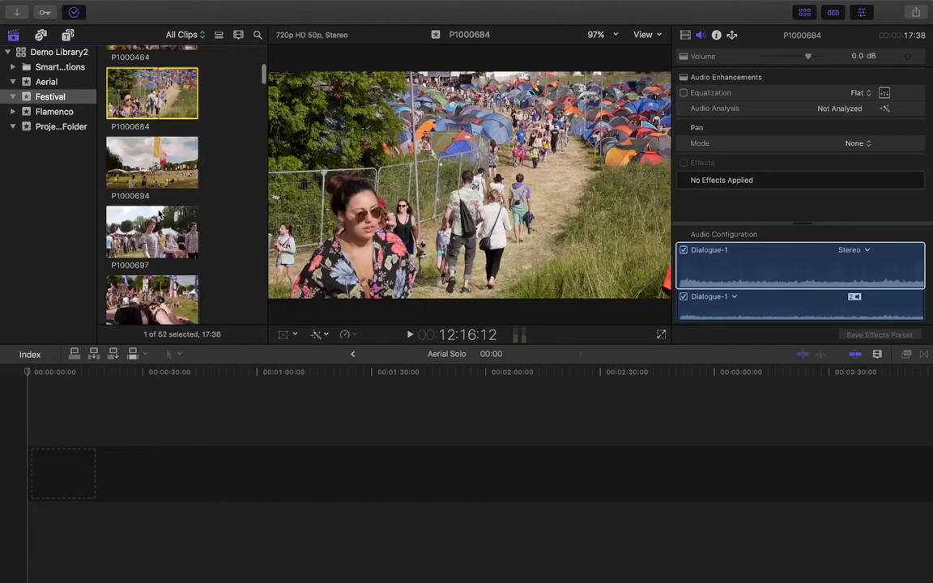
{"action": "left_click", "coordinate": [150, 155]}
Step: Add crowd clips P1000697, P1000727, P1000883, P1000885, P1010001 and P1010745 to the selection
{"action": "left_click", "coordinate": [145, 216], "text": "super"}
{"action": "scroll", "coordinate": [145, 215], "scroll_direction": "down", "scroll_amount": 10}
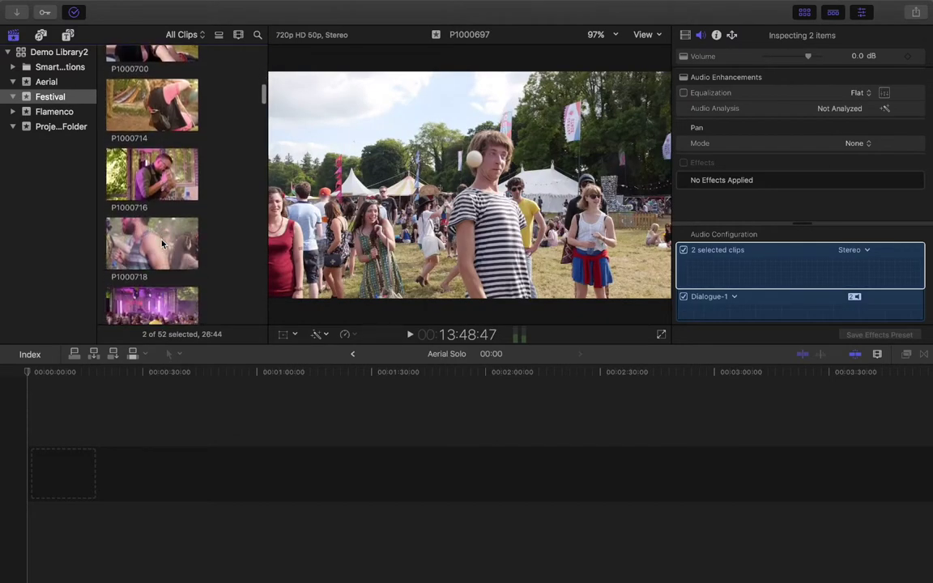
{"action": "scroll", "coordinate": [162, 244], "scroll_direction": "down", "scroll_amount": 4}
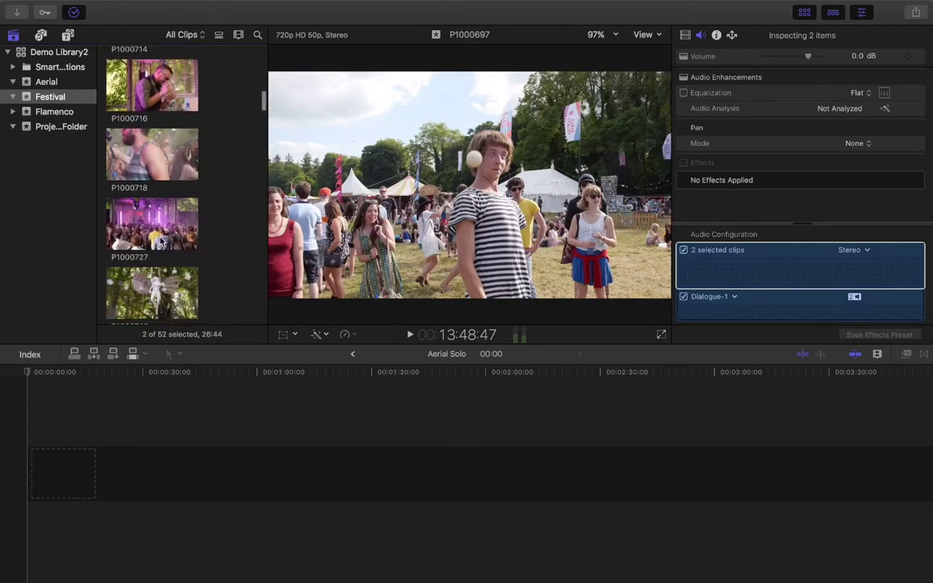
{"action": "left_click", "coordinate": [159, 236], "text": "super"}
{"action": "scroll", "coordinate": [162, 303], "scroll_direction": "down", "scroll_amount": 2}
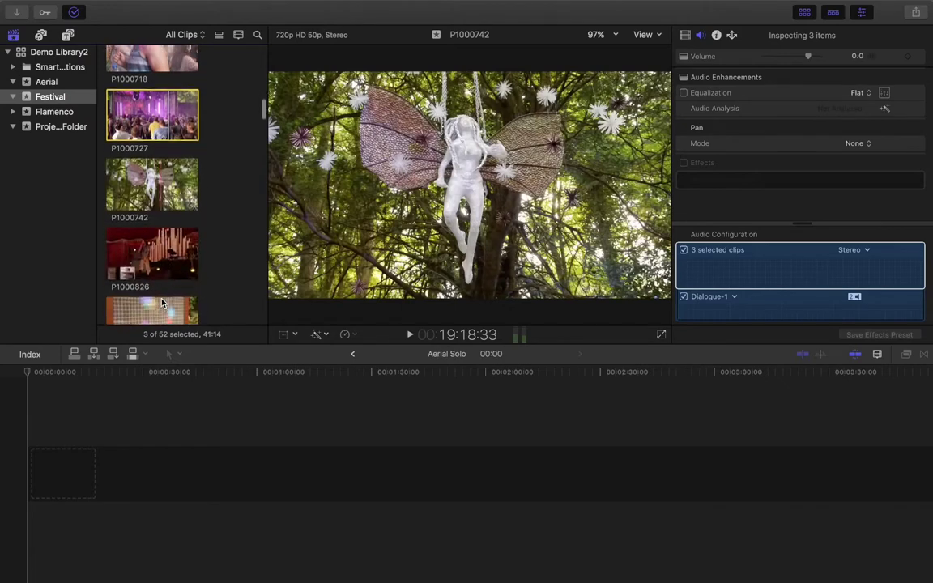
{"action": "scroll", "coordinate": [162, 303], "scroll_direction": "down", "scroll_amount": 15}
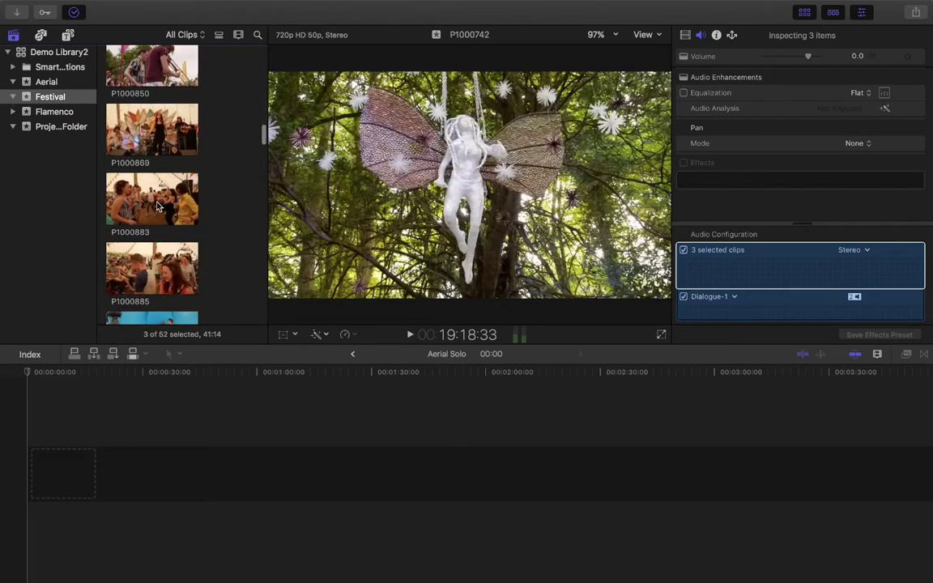
{"action": "left_click", "coordinate": [159, 207], "text": "super"}
{"action": "left_click", "coordinate": [156, 264], "text": "super"}
{"action": "scroll", "coordinate": [157, 265], "scroll_direction": "down", "scroll_amount": 9}
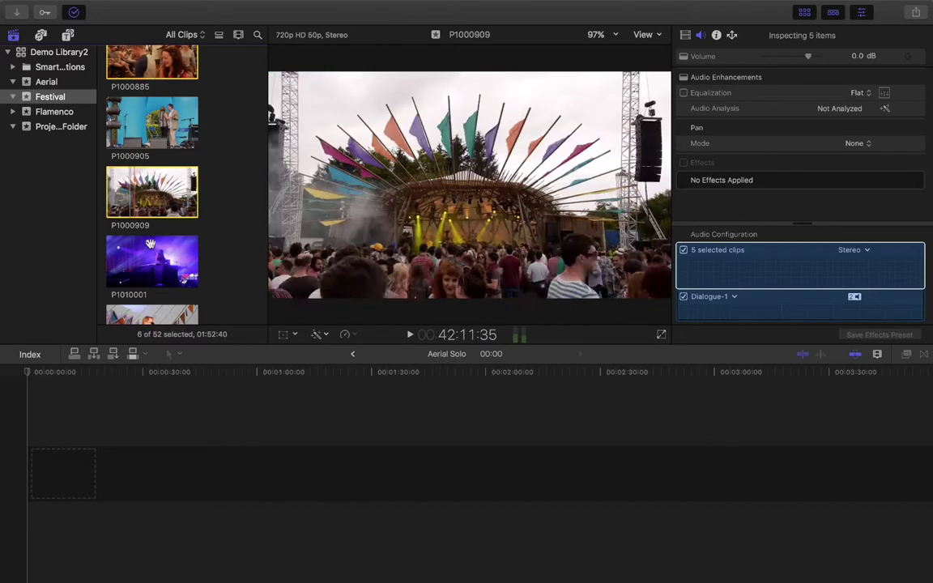
{"action": "left_click", "coordinate": [151, 260], "text": "super"}
{"action": "scroll", "coordinate": [152, 255], "scroll_direction": "down", "scroll_amount": 8}
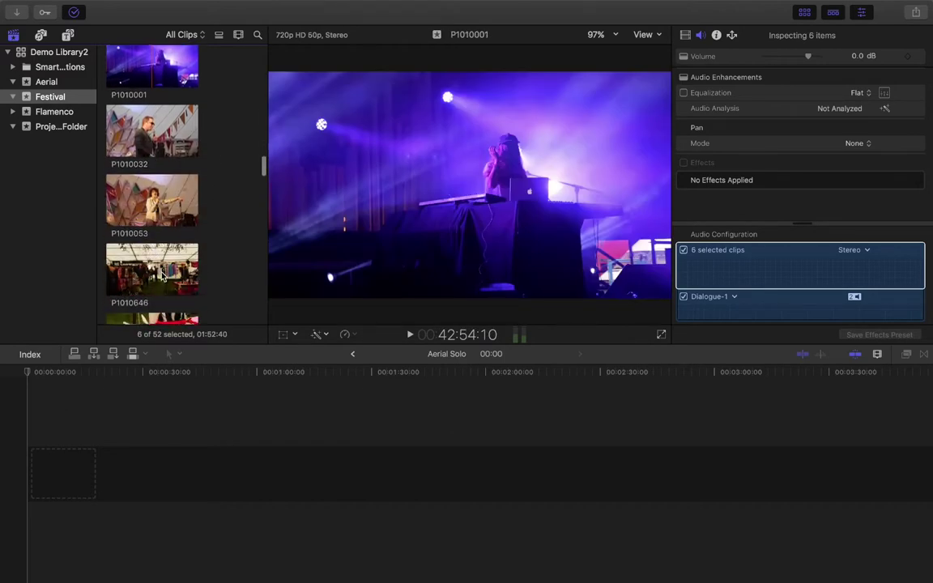
{"action": "scroll", "coordinate": [162, 275], "scroll_direction": "down", "scroll_amount": 10}
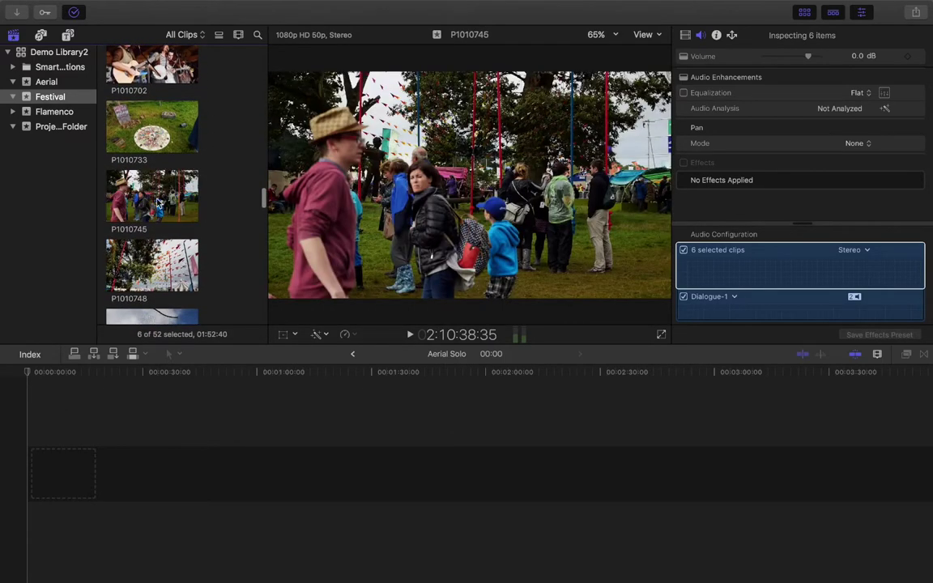
{"action": "left_click", "coordinate": [159, 204], "text": "super"}
{"action": "scroll", "coordinate": [170, 194], "scroll_direction": "down", "scroll_amount": 5}
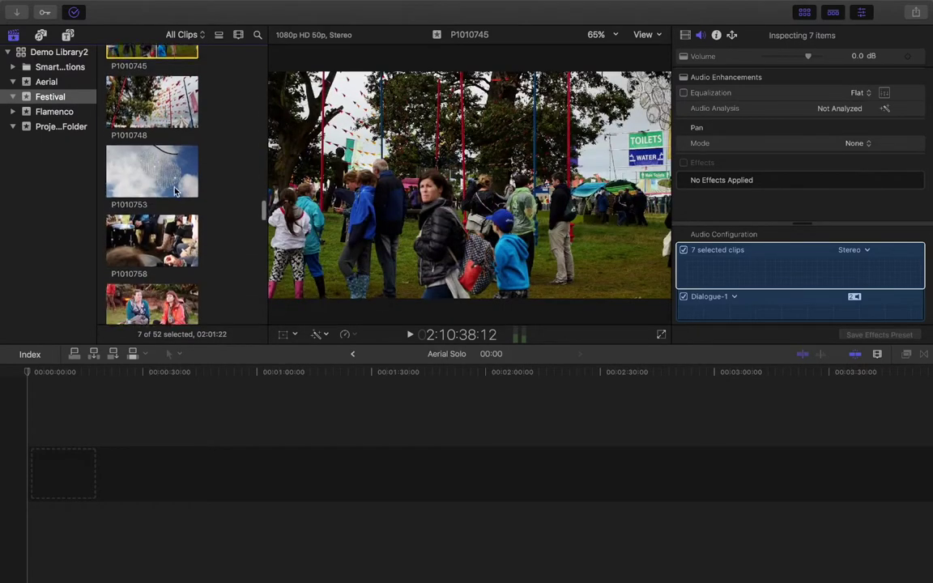
{"action": "scroll", "coordinate": [170, 210], "scroll_direction": "down", "scroll_amount": 1}
{"action": "scroll", "coordinate": [158, 316], "scroll_direction": "down", "scroll_amount": 5}
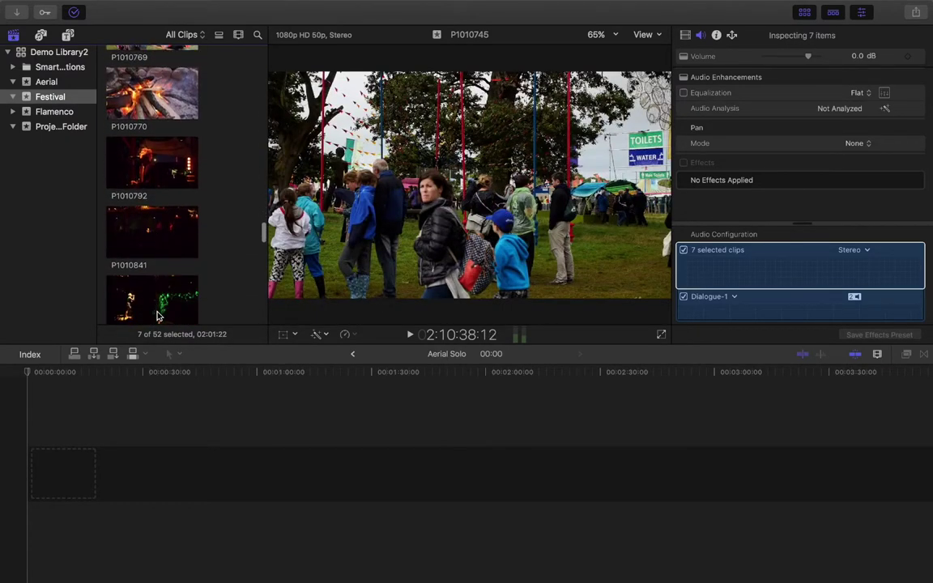
{"action": "scroll", "coordinate": [162, 276], "scroll_direction": "down", "scroll_amount": 3}
Step: Add P1010848, P1010873, P1010909 and P1010906 to the selection, rechecking P1000694 and P1000697
{"action": "left_click", "coordinate": [152, 188], "text": "super"}
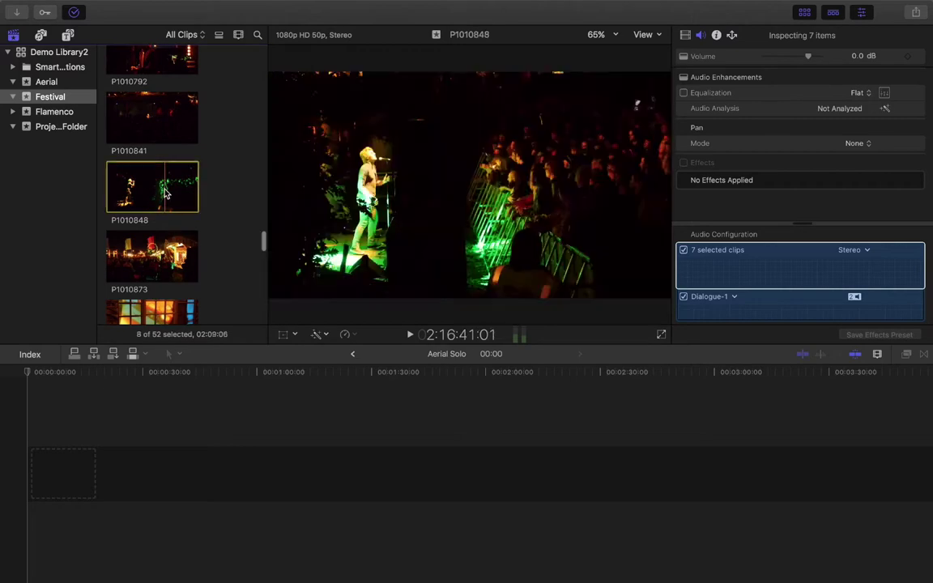
{"action": "left_click", "coordinate": [141, 265], "text": "super"}
{"action": "scroll", "coordinate": [154, 267], "scroll_direction": "down", "scroll_amount": 5}
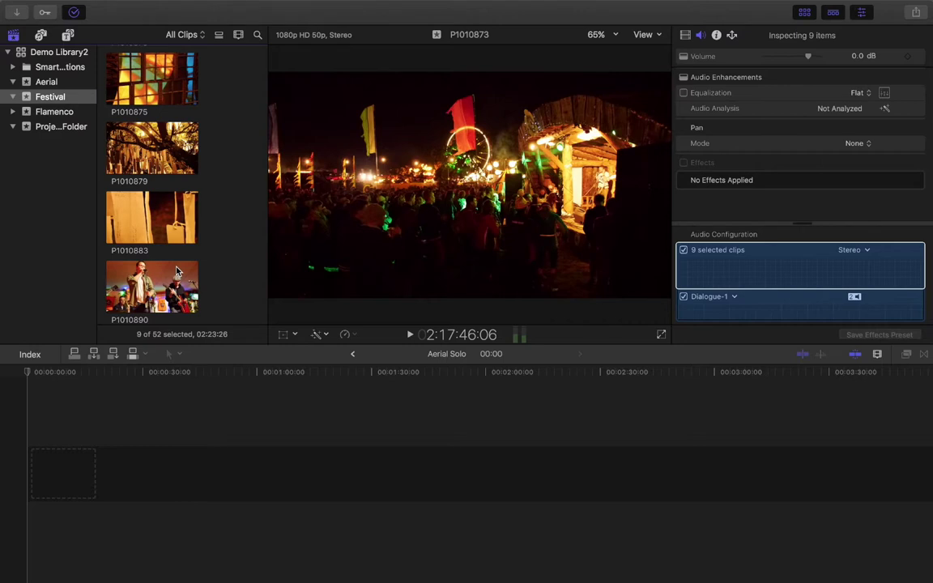
{"action": "scroll", "coordinate": [154, 202], "scroll_direction": "down", "scroll_amount": 2}
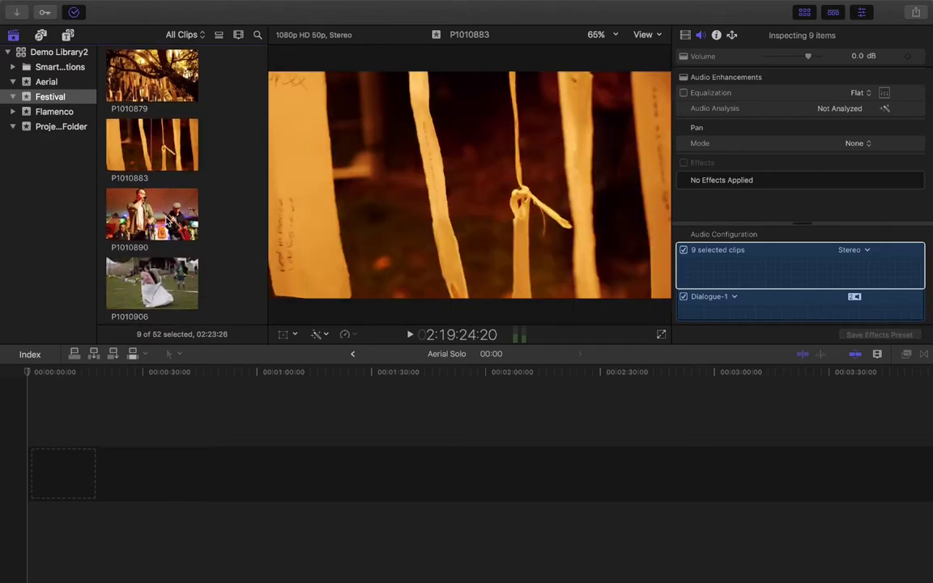
{"action": "scroll", "coordinate": [157, 221], "scroll_direction": "down", "scroll_amount": 10}
{"action": "left_click", "coordinate": [154, 77], "text": "super"}
{"action": "scroll", "coordinate": [154, 121], "scroll_direction": "up", "scroll_amount": 3}
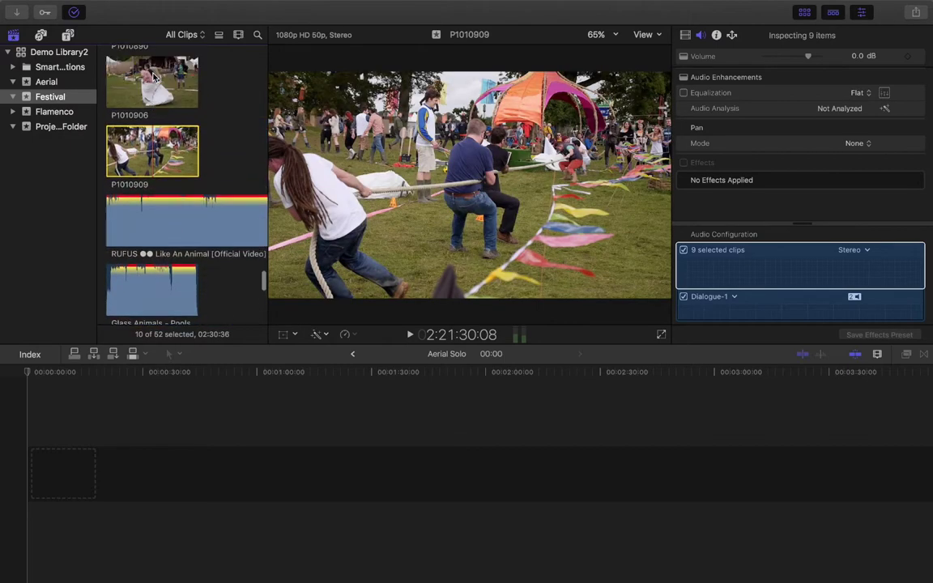
{"action": "left_click", "coordinate": [152, 195], "text": "super"}
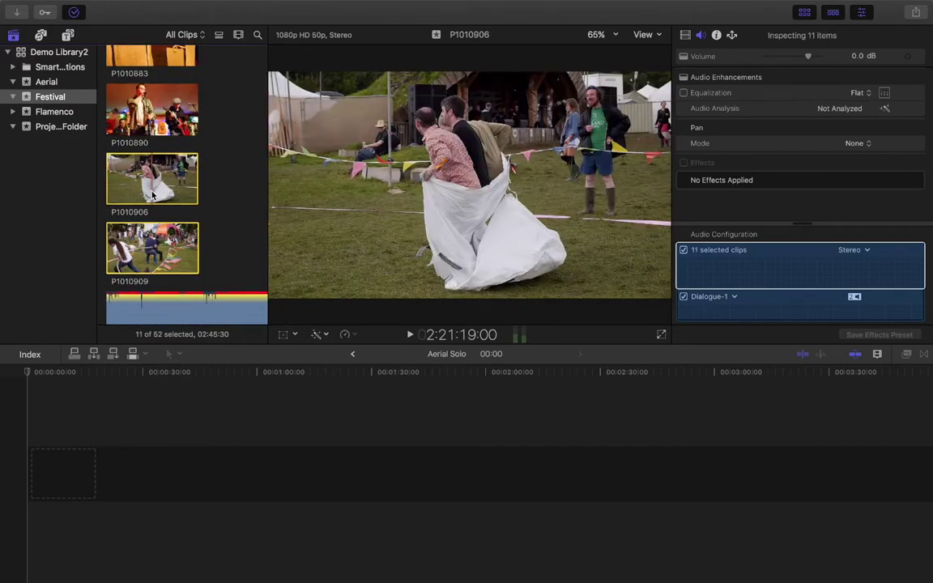
{"action": "scroll", "coordinate": [170, 191], "scroll_direction": "up", "scroll_amount": 15}
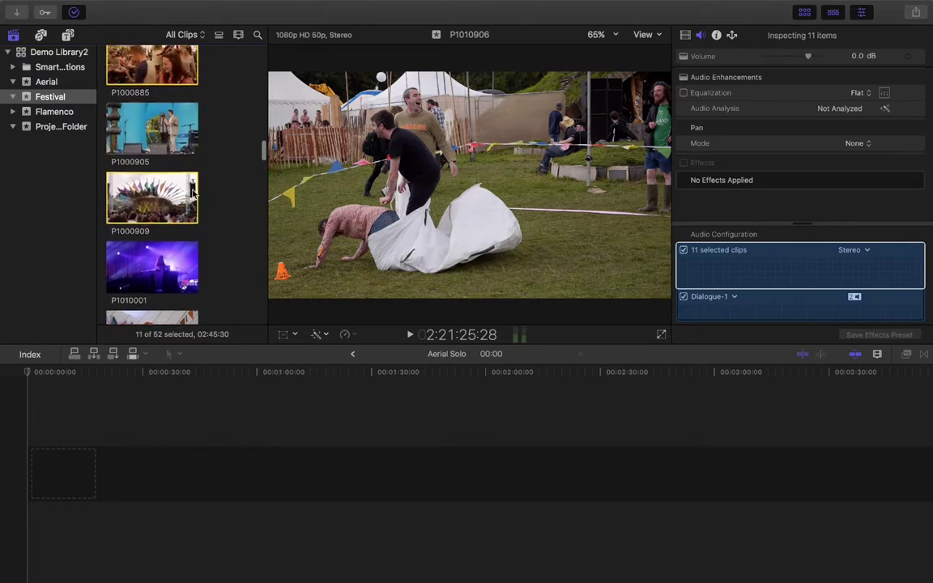
{"action": "scroll", "coordinate": [192, 192], "scroll_direction": "up", "scroll_amount": 10}
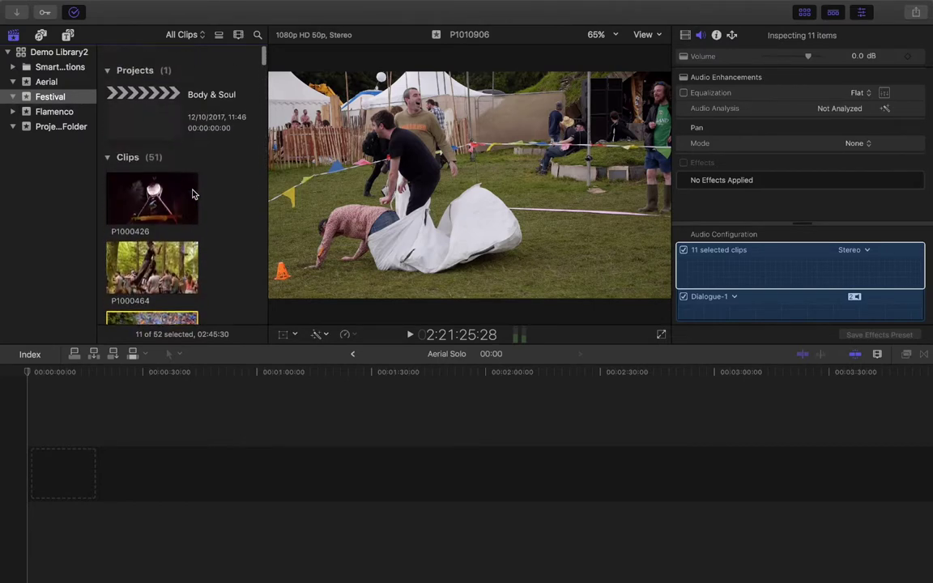
{"action": "scroll", "coordinate": [192, 193], "scroll_direction": "down", "scroll_amount": 5}
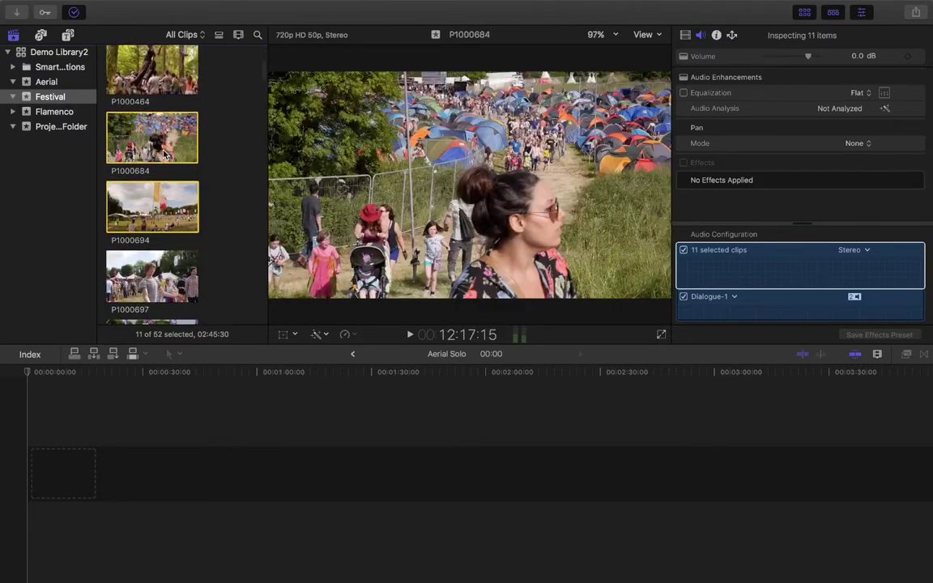
{"action": "left_click", "coordinate": [158, 205], "text": "super"}
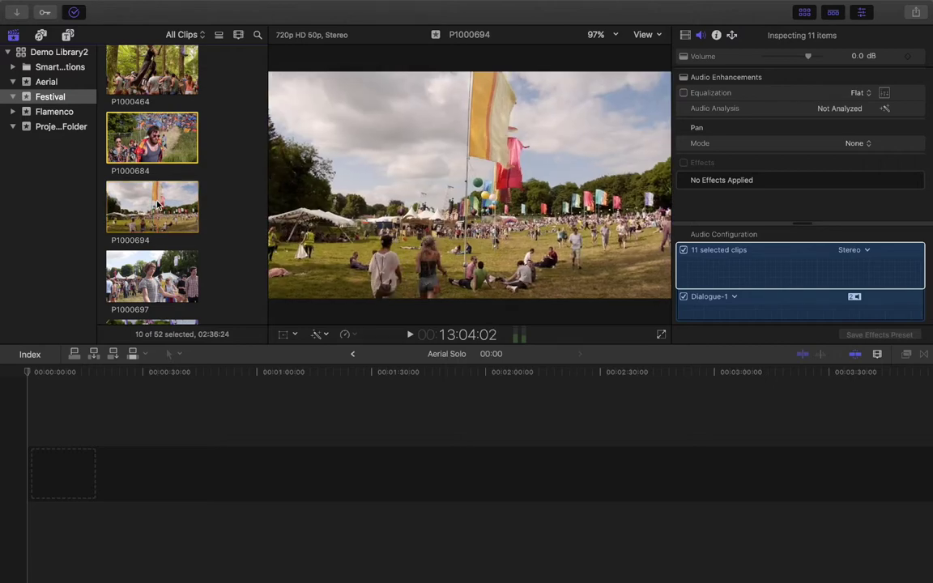
{"action": "left_click", "coordinate": [159, 206], "text": "super"}
{"action": "left_click", "coordinate": [159, 281], "text": "super"}
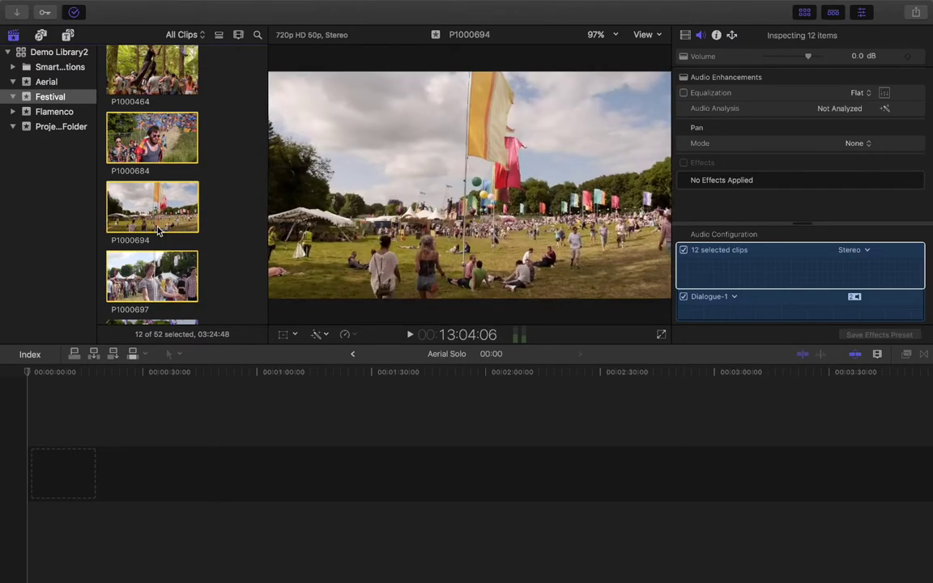
{"action": "left_click", "coordinate": [158, 281], "text": "super"}
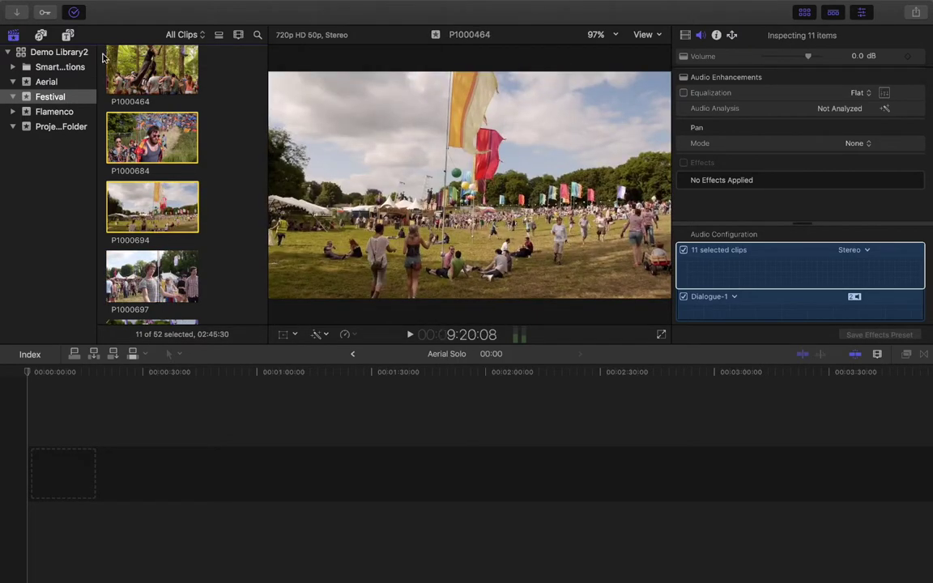
Step: Tag the eleven selected clips with the keyword Crowd and close the Keywords HUD
{"action": "left_click", "coordinate": [44, 13]}
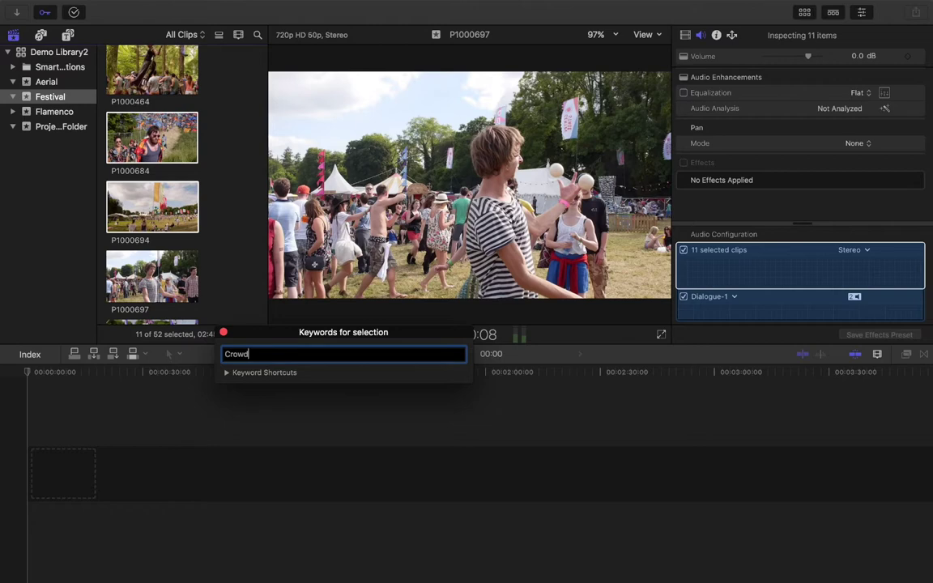
{"action": "type", "text": "Crowd"}
{"action": "key", "text": "Return"}
{"action": "left_click", "coordinate": [269, 446]}
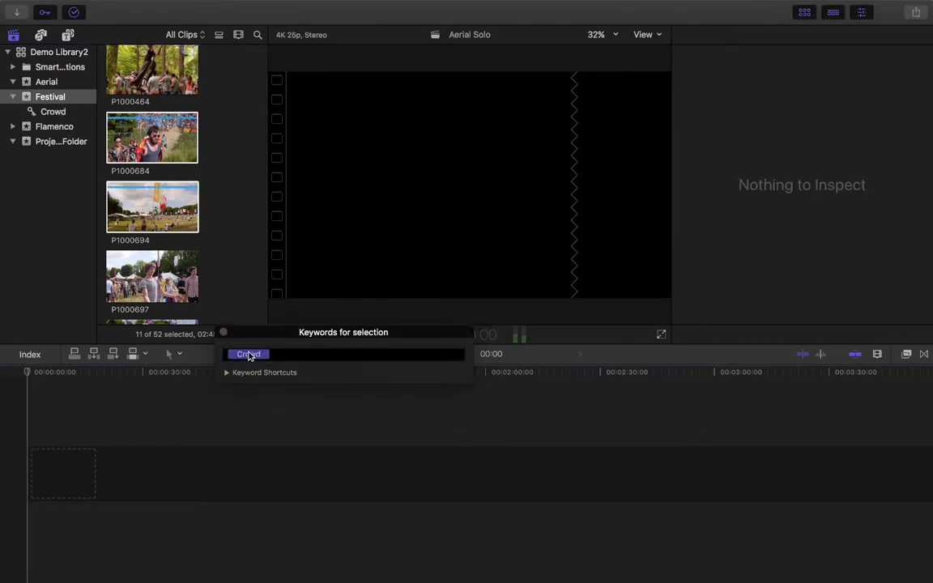
{"action": "left_click", "coordinate": [224, 333]}
{"action": "left_click", "coordinate": [150, 134]}
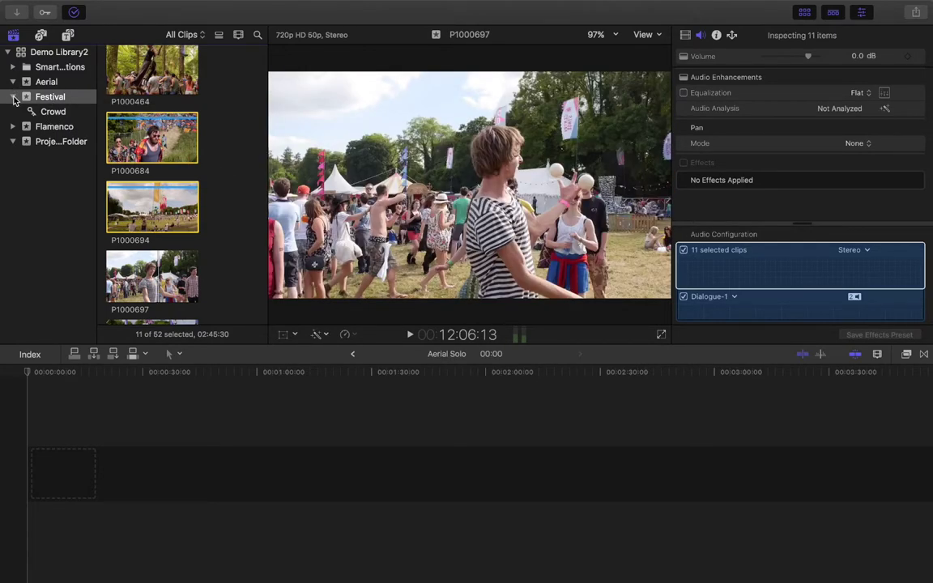
{"action": "left_click", "coordinate": [13, 96]}
{"action": "left_click", "coordinate": [13, 96]}
{"action": "left_click", "coordinate": [13, 97]}
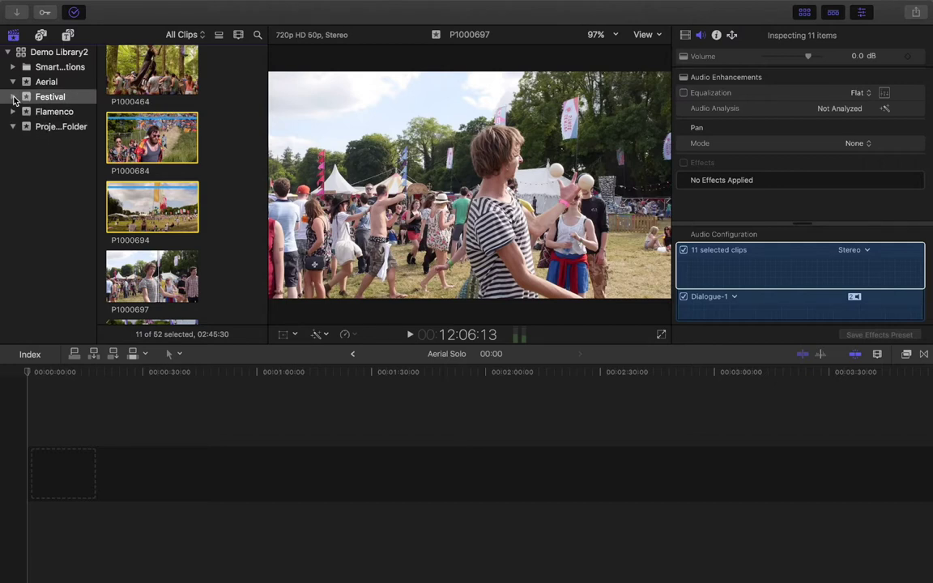
{"action": "left_click", "coordinate": [13, 96]}
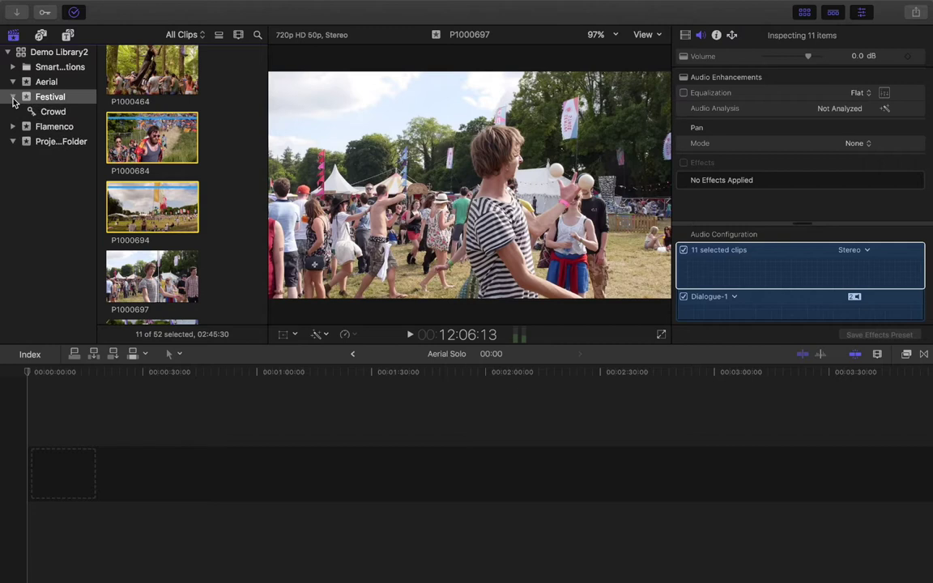
{"action": "left_click", "coordinate": [13, 97]}
{"action": "scroll", "coordinate": [136, 160], "scroll_direction": "up", "scroll_amount": 1}
{"action": "scroll", "coordinate": [136, 159], "scroll_direction": "up", "scroll_amount": 3}
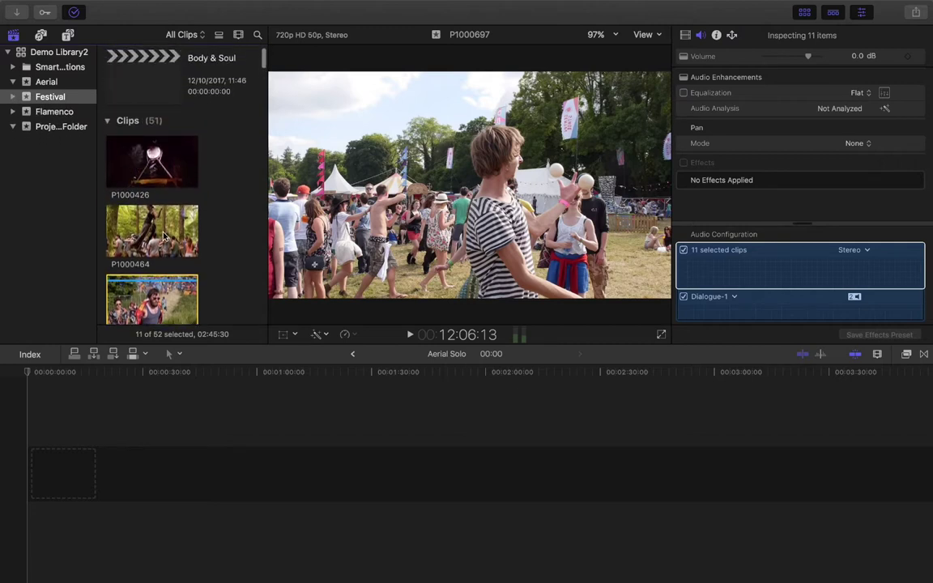
{"action": "scroll", "coordinate": [116, 158], "scroll_direction": "down", "scroll_amount": 2}
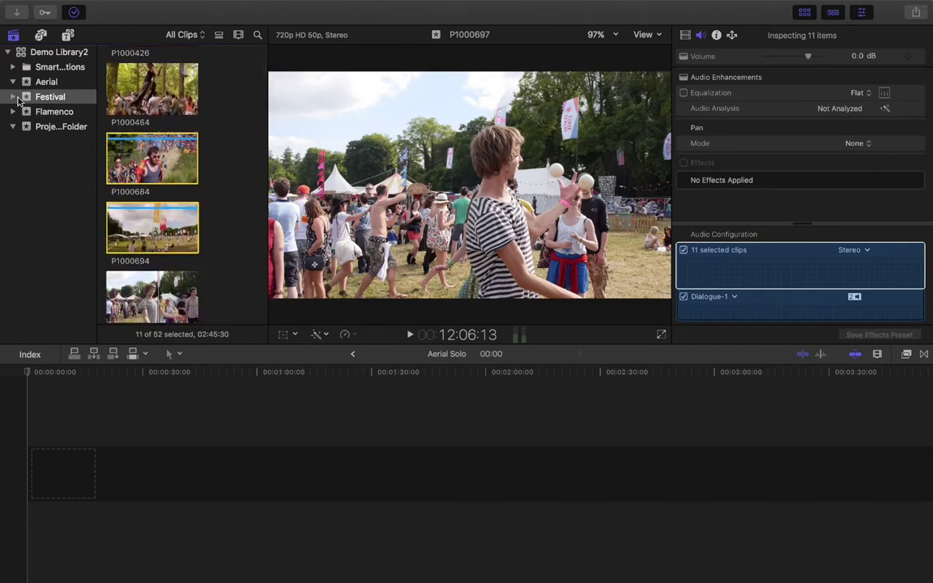
{"action": "left_click", "coordinate": [14, 97]}
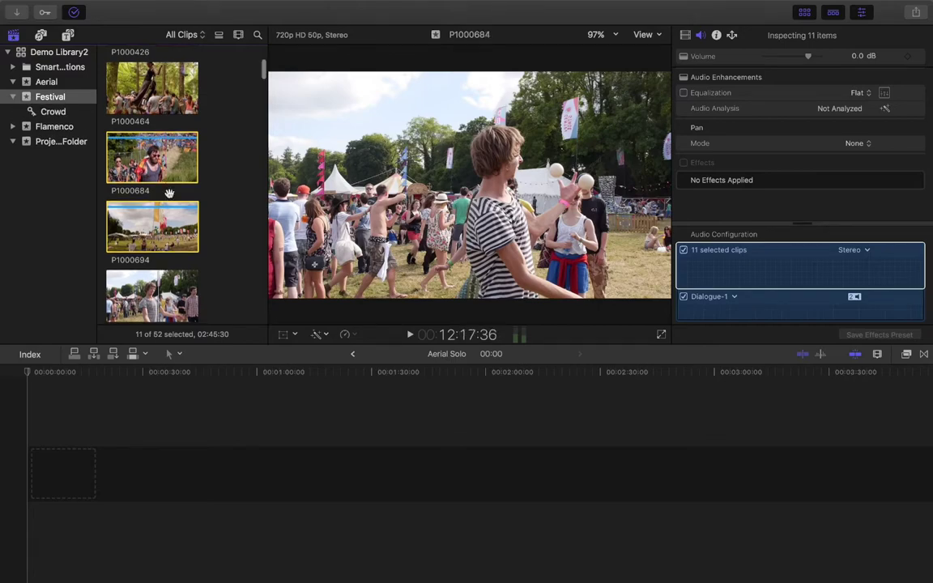
{"action": "scroll", "coordinate": [154, 190], "scroll_direction": "down", "scroll_amount": 3}
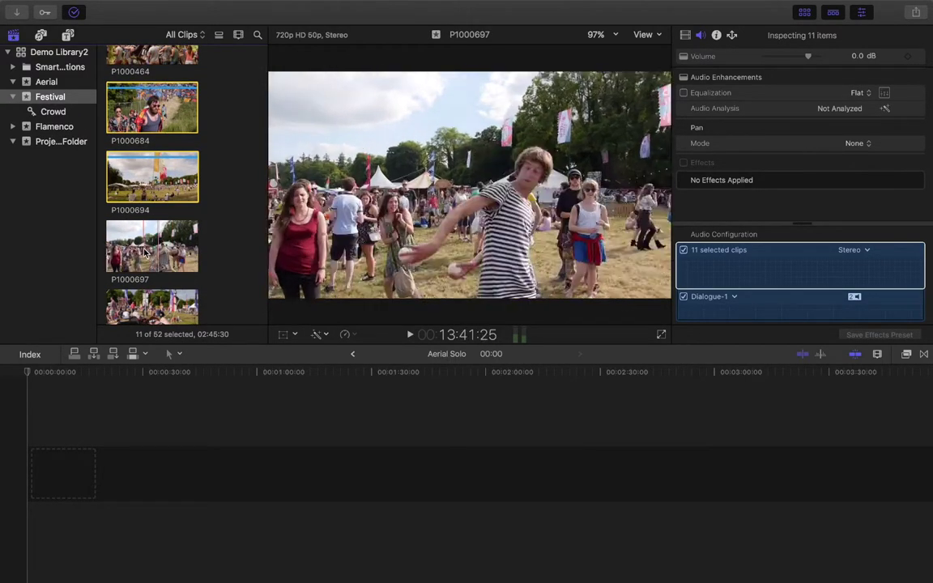
Step: Select the performer clips P1000697, P1000700, P1000905, P1010032 and P1010053
{"action": "left_click", "coordinate": [165, 252]}
{"action": "scroll", "coordinate": [150, 252], "scroll_direction": "down", "scroll_amount": 2}
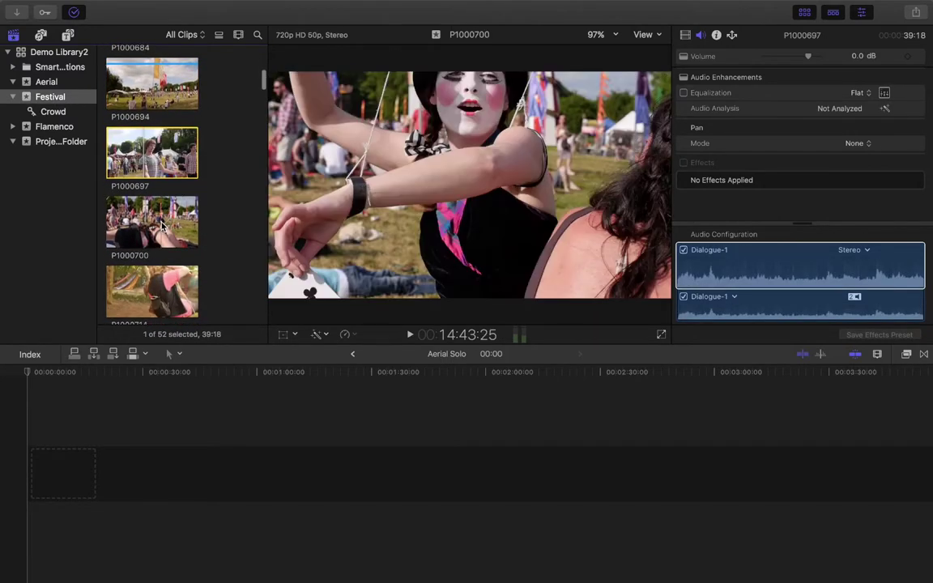
{"action": "left_click", "coordinate": [144, 242], "text": "super"}
{"action": "scroll", "coordinate": [166, 259], "scroll_direction": "down", "scroll_amount": 4}
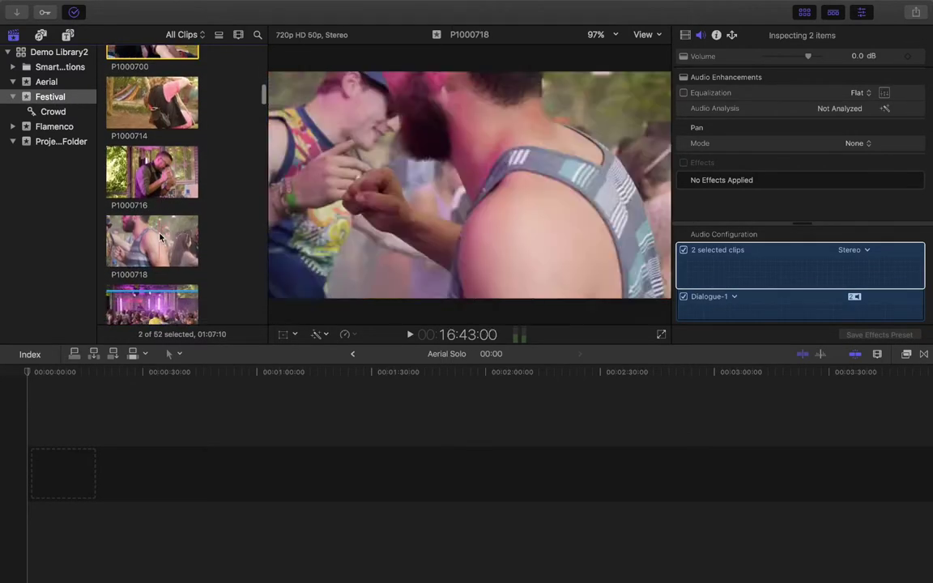
{"action": "scroll", "coordinate": [166, 259], "scroll_direction": "down", "scroll_amount": 6}
{"action": "scroll", "coordinate": [162, 256], "scroll_direction": "down", "scroll_amount": 2}
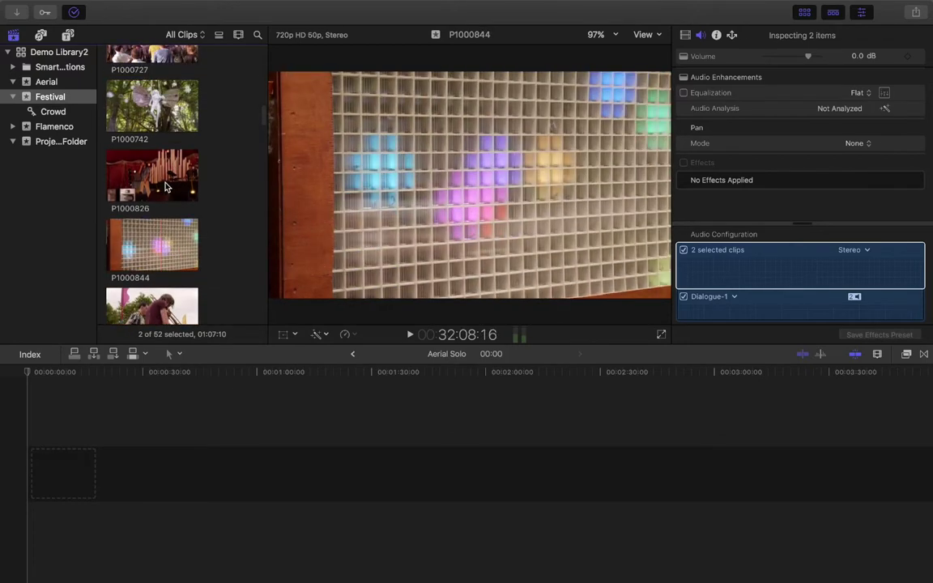
{"action": "scroll", "coordinate": [162, 229], "scroll_direction": "down", "scroll_amount": 8}
{"action": "scroll", "coordinate": [160, 231], "scroll_direction": "down", "scroll_amount": 15}
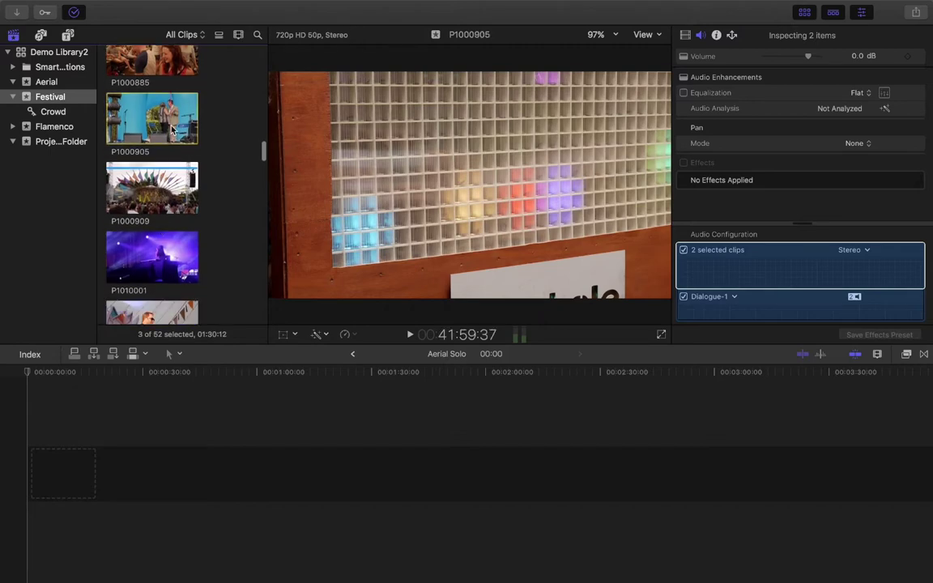
{"action": "left_click", "coordinate": [152, 259], "text": "super"}
{"action": "scroll", "coordinate": [155, 270], "scroll_direction": "down", "scroll_amount": 9}
{"action": "scroll", "coordinate": [155, 270], "scroll_direction": "down", "scroll_amount": 3}
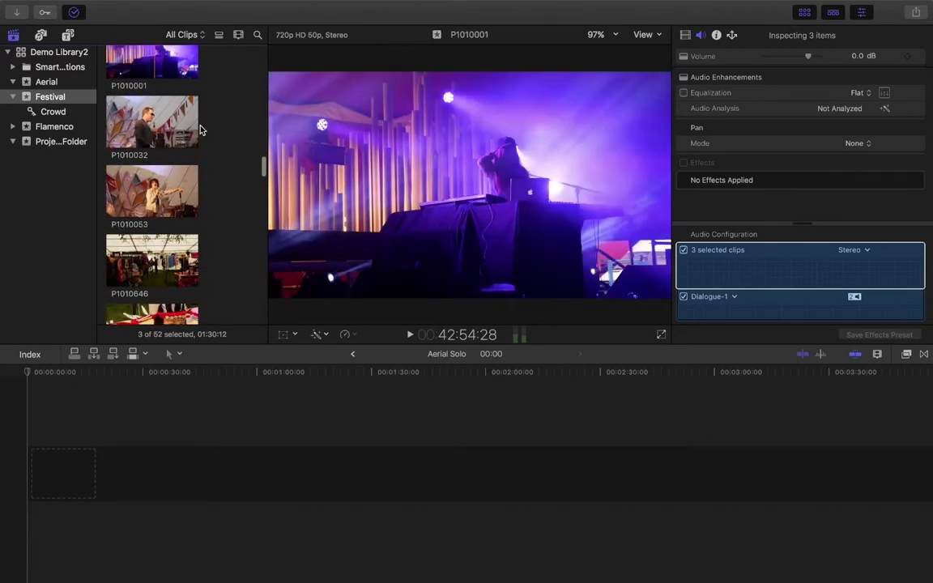
{"action": "left_click", "coordinate": [159, 117], "text": "super"}
{"action": "left_click", "coordinate": [154, 190], "text": "super"}
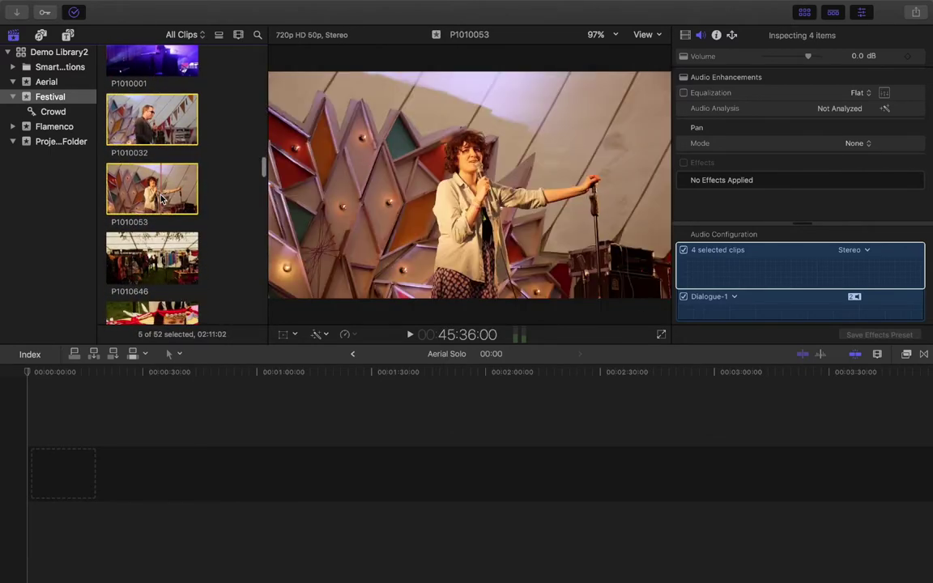
{"action": "scroll", "coordinate": [162, 199], "scroll_direction": "down", "scroll_amount": 15}
{"action": "scroll", "coordinate": [166, 214], "scroll_direction": "down", "scroll_amount": 15}
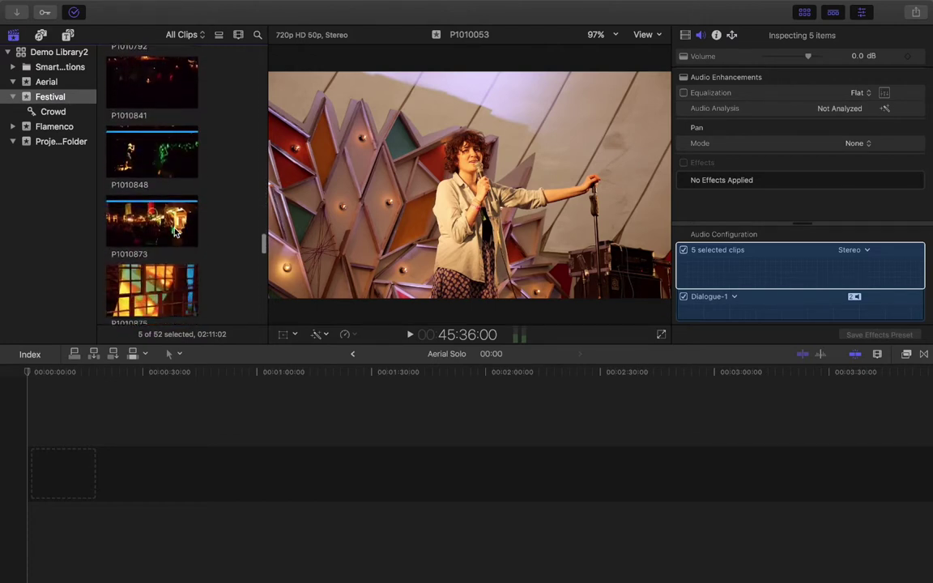
{"action": "scroll", "coordinate": [174, 233], "scroll_direction": "up", "scroll_amount": 20}
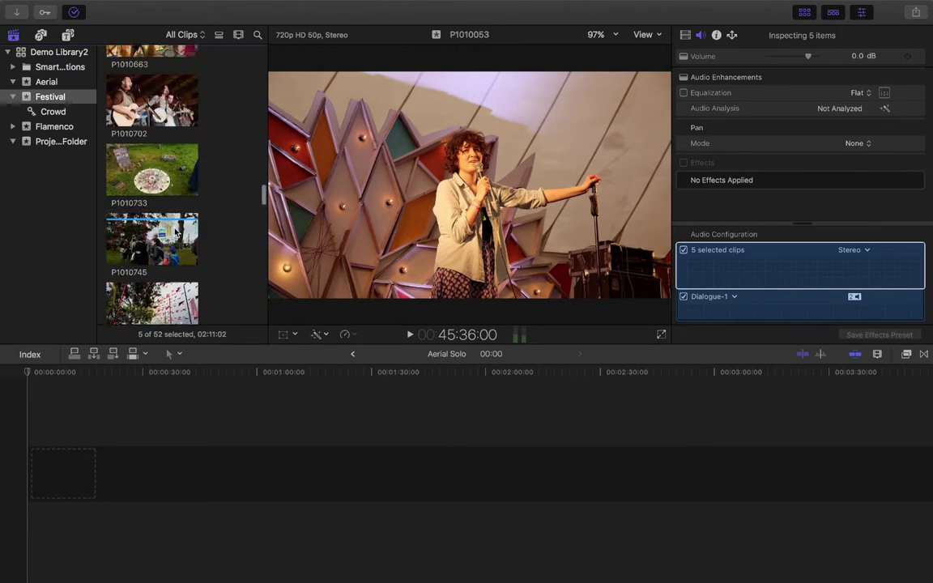
{"action": "scroll", "coordinate": [174, 233], "scroll_direction": "up", "scroll_amount": 5}
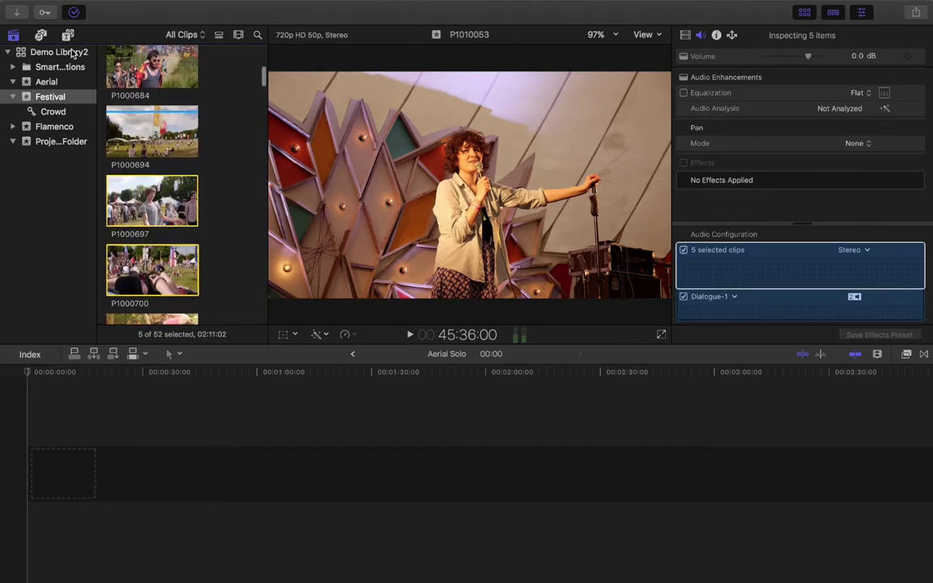
Step: Tag the five clips with the keyword Performers, then deselect them
{"action": "left_click", "coordinate": [46, 13]}
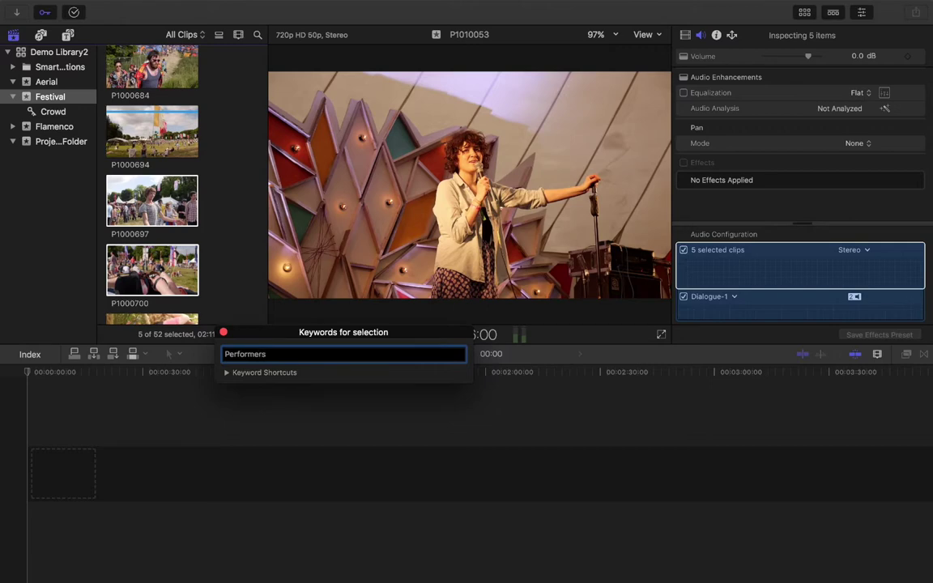
{"action": "type", "text": "Performers"}
{"action": "key", "text": "Return"}
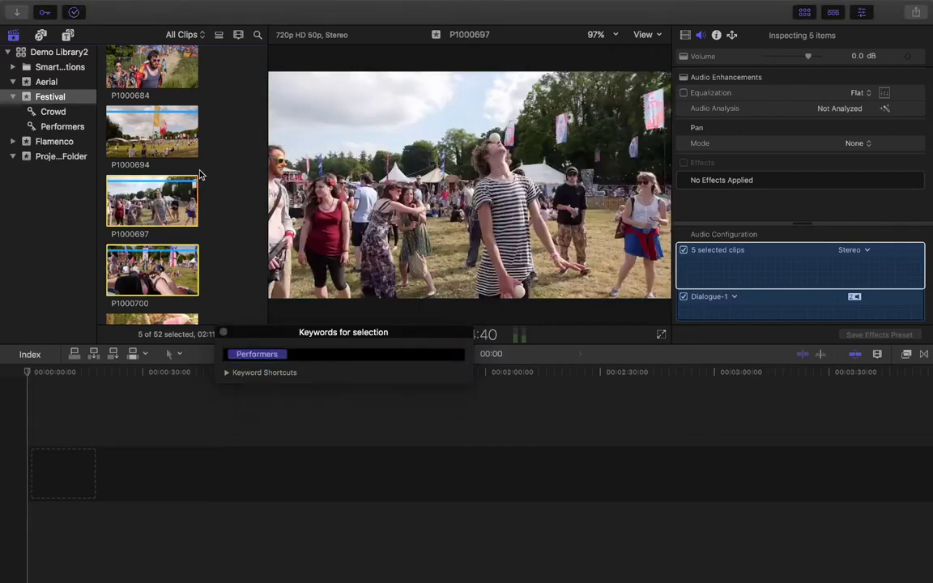
{"action": "left_click", "coordinate": [199, 175]}
{"action": "scroll", "coordinate": [200, 174], "scroll_direction": "down", "scroll_amount": 5}
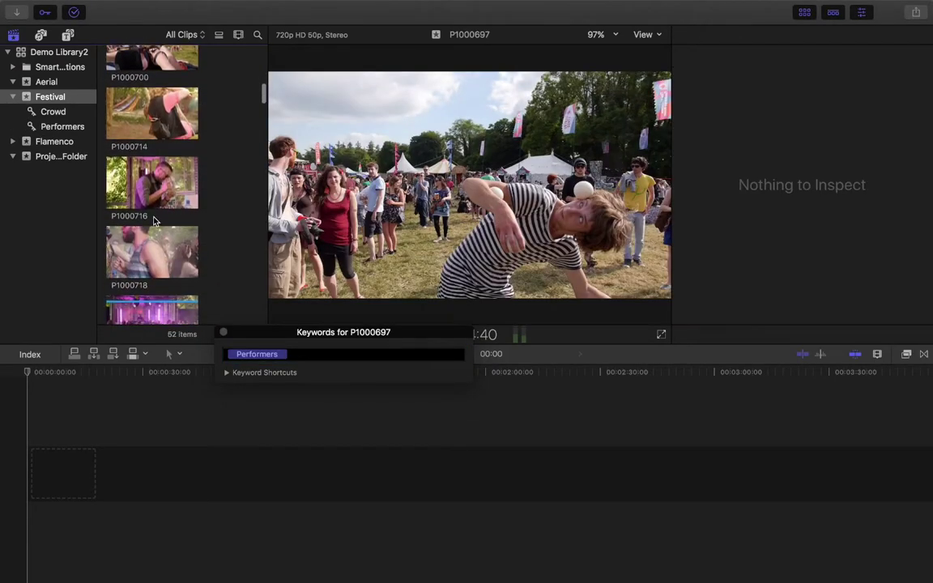
Step: Select clips P1000716, P1000727 and P1010001 and focus the keyword field for the DJ tag
{"action": "left_click", "coordinate": [153, 169]}
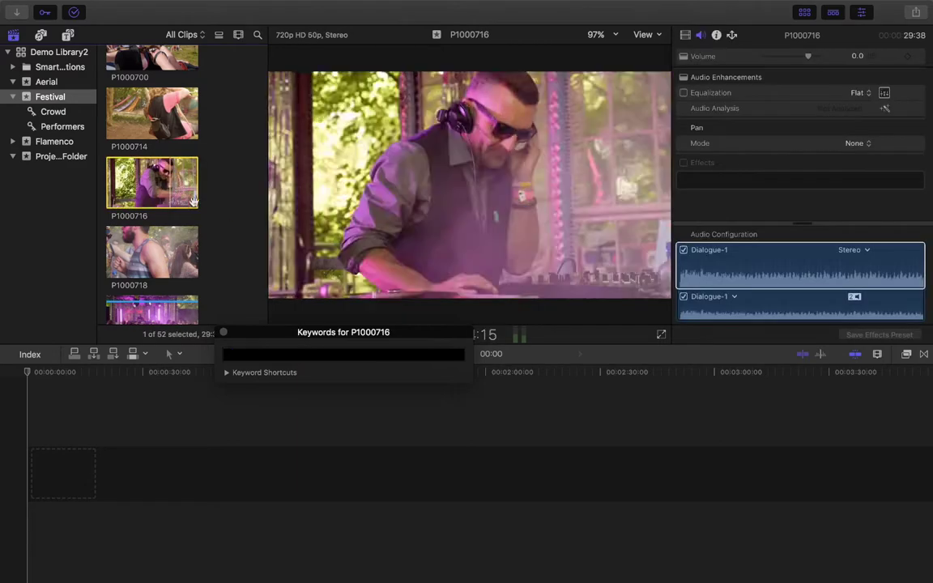
{"action": "scroll", "coordinate": [204, 242], "scroll_direction": "down", "scroll_amount": 3}
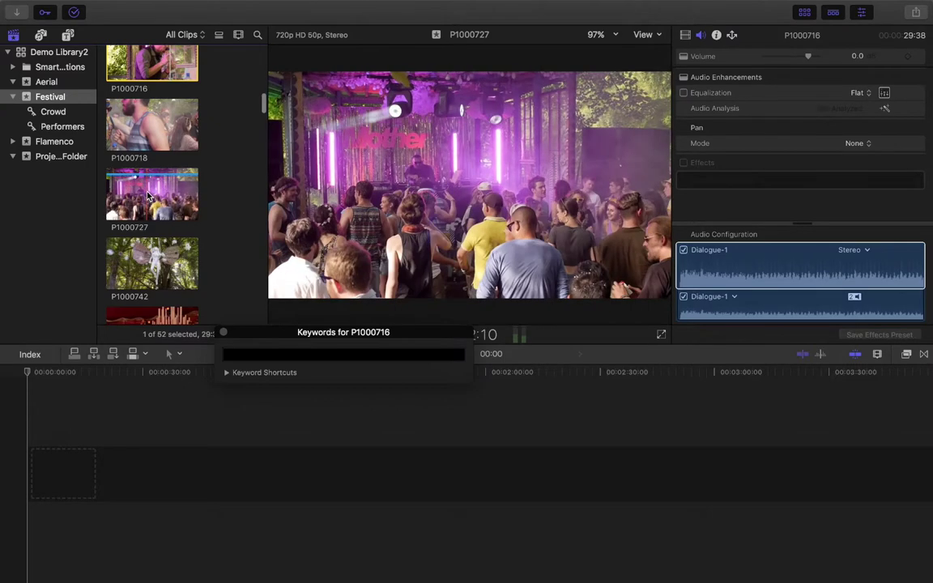
{"action": "left_click", "coordinate": [148, 195], "text": "super"}
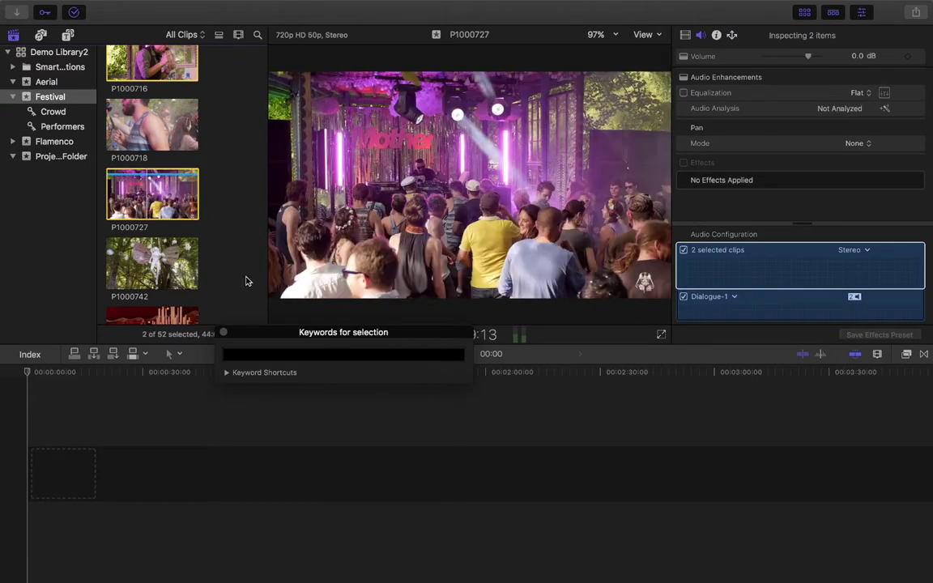
{"action": "scroll", "coordinate": [240, 285], "scroll_direction": "down", "scroll_amount": 10}
{"action": "scroll", "coordinate": [236, 290], "scroll_direction": "down", "scroll_amount": 10}
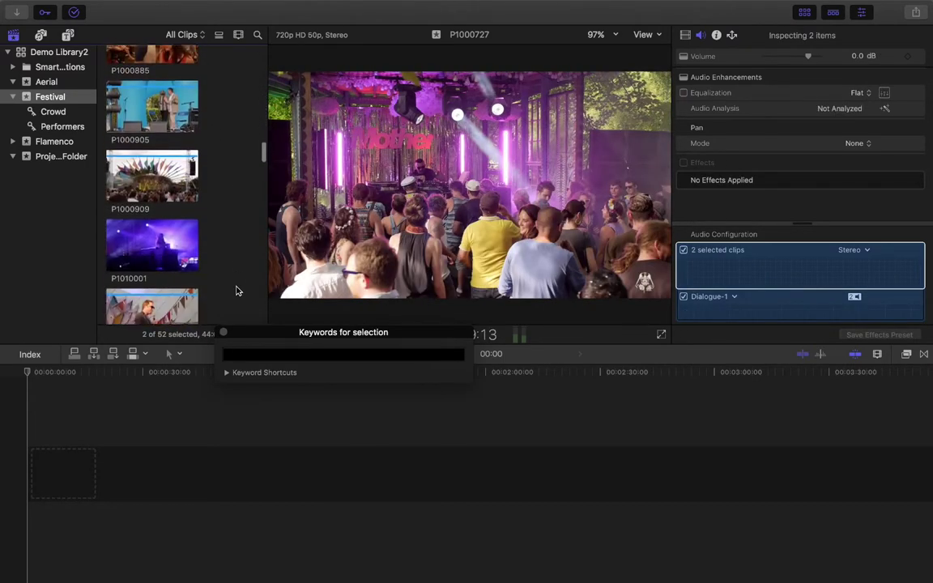
{"action": "left_click", "coordinate": [183, 198], "text": "super"}
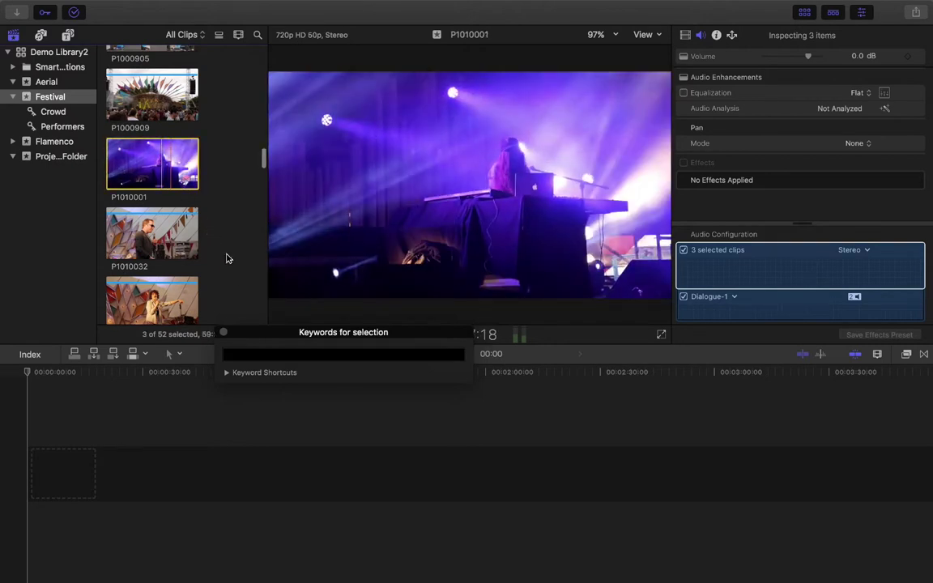
{"action": "scroll", "coordinate": [227, 259], "scroll_direction": "down", "scroll_amount": 10}
{"action": "scroll", "coordinate": [226, 260], "scroll_direction": "down", "scroll_amount": 10}
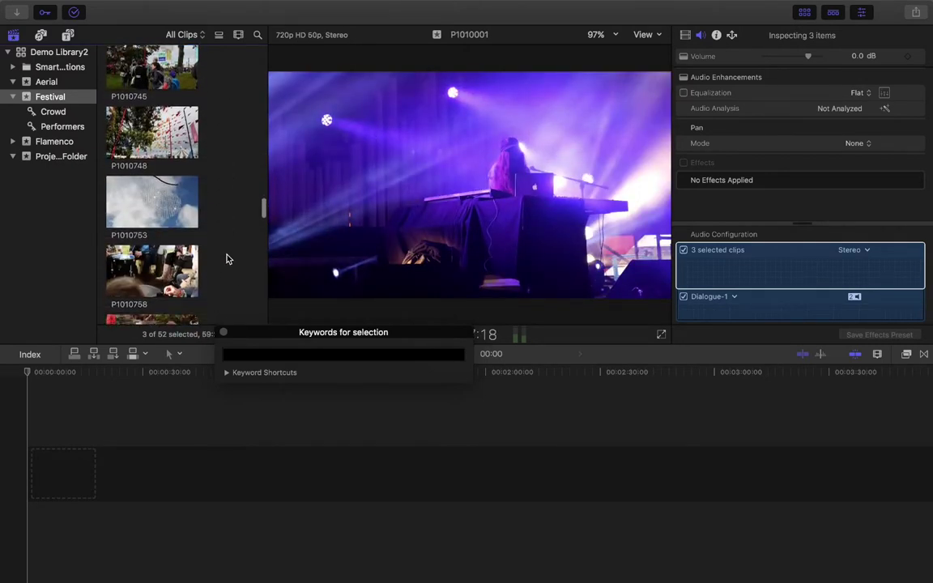
{"action": "scroll", "coordinate": [227, 259], "scroll_direction": "down", "scroll_amount": 5}
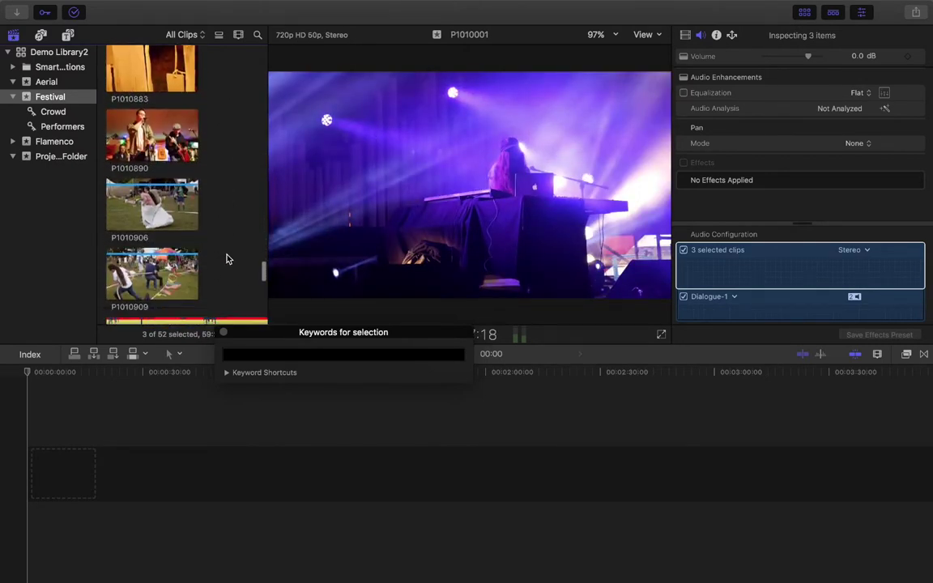
{"action": "scroll", "coordinate": [226, 259], "scroll_direction": "up", "scroll_amount": 15}
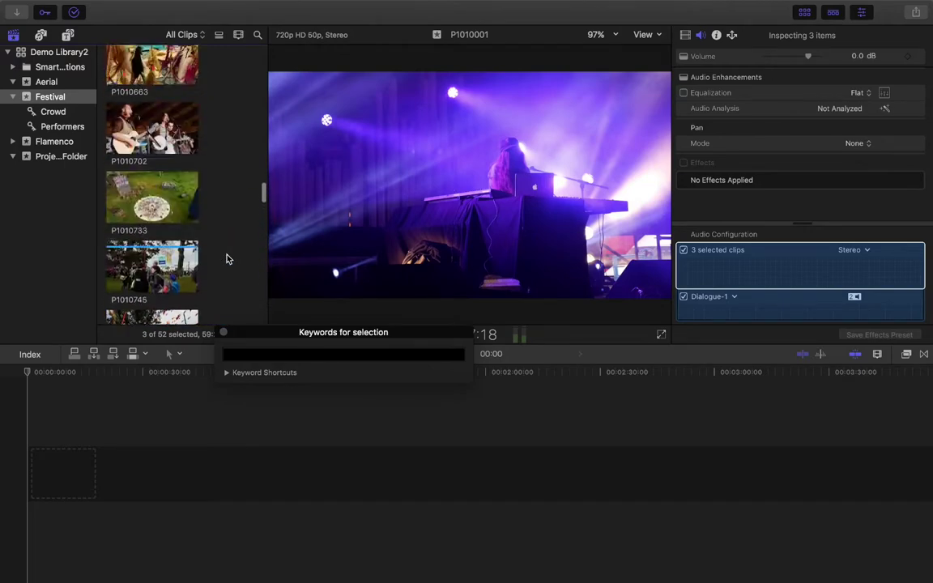
{"action": "scroll", "coordinate": [227, 259], "scroll_direction": "up", "scroll_amount": 10}
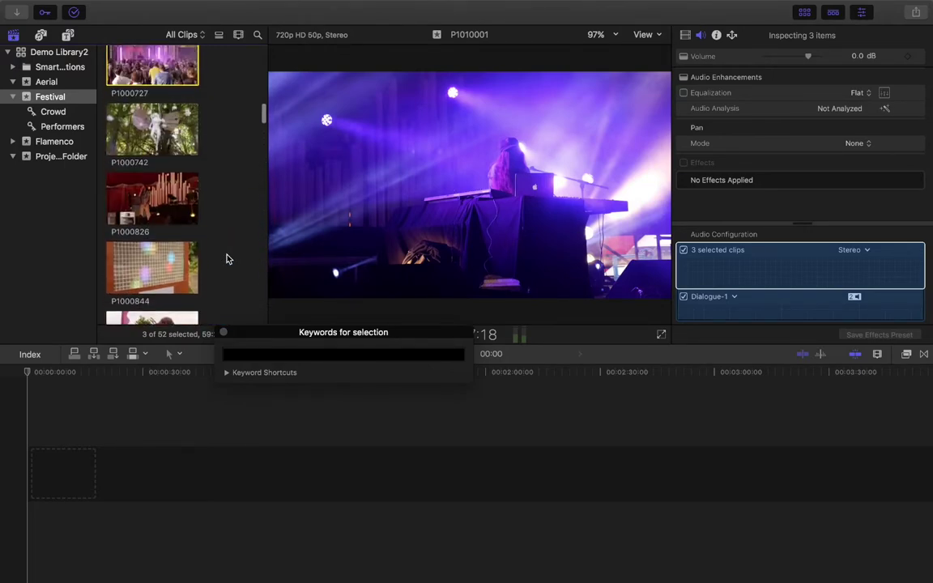
{"action": "left_click", "coordinate": [249, 359]}
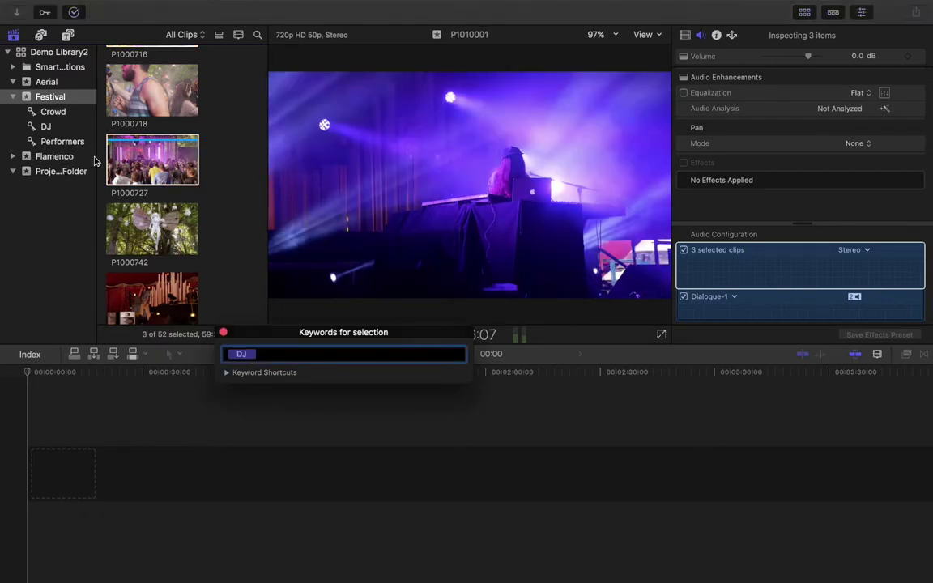
{"action": "left_click", "coordinate": [52, 112]}
{"action": "scroll", "coordinate": [138, 200], "scroll_direction": "down", "scroll_amount": 3}
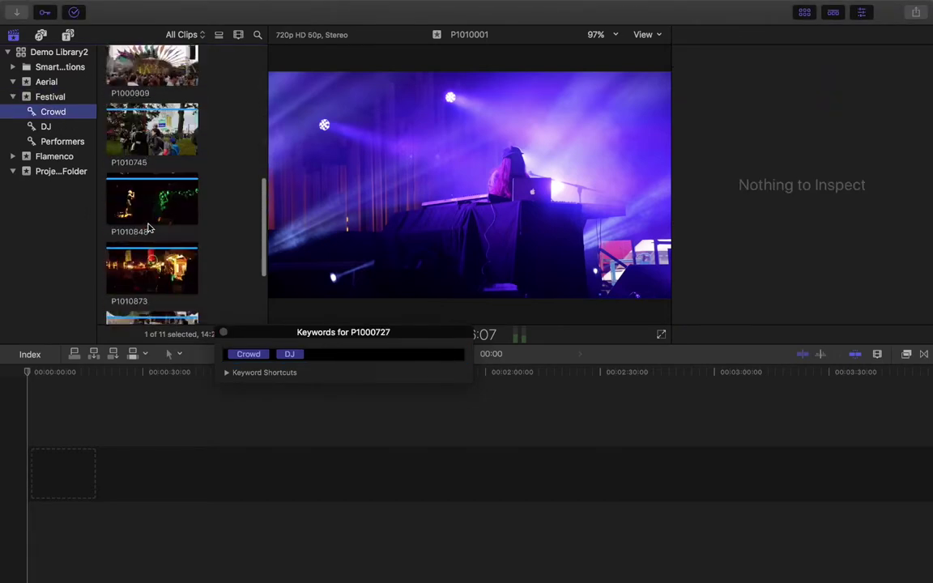
{"action": "scroll", "coordinate": [138, 201], "scroll_direction": "up", "scroll_amount": 6}
{"action": "left_click", "coordinate": [46, 127]}
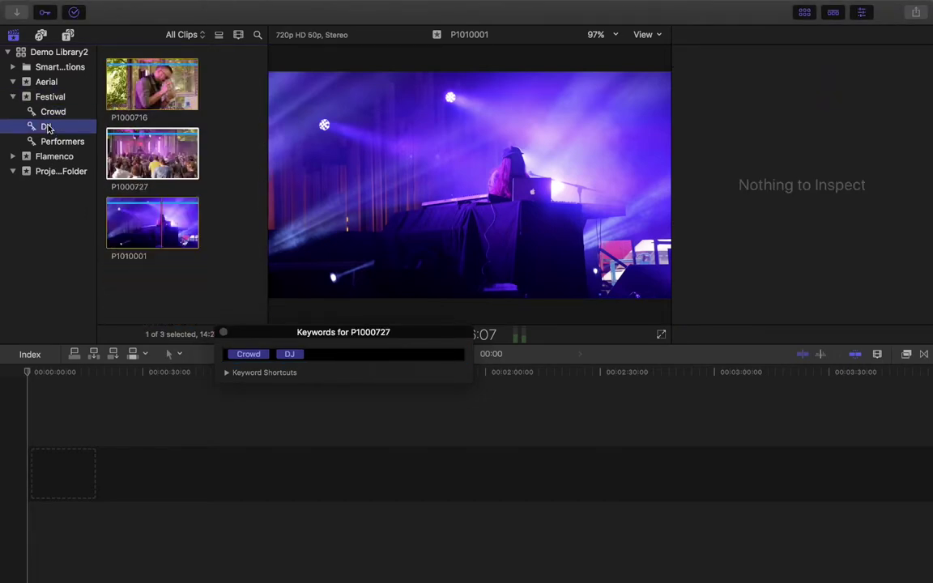
{"action": "left_click", "coordinate": [62, 142]}
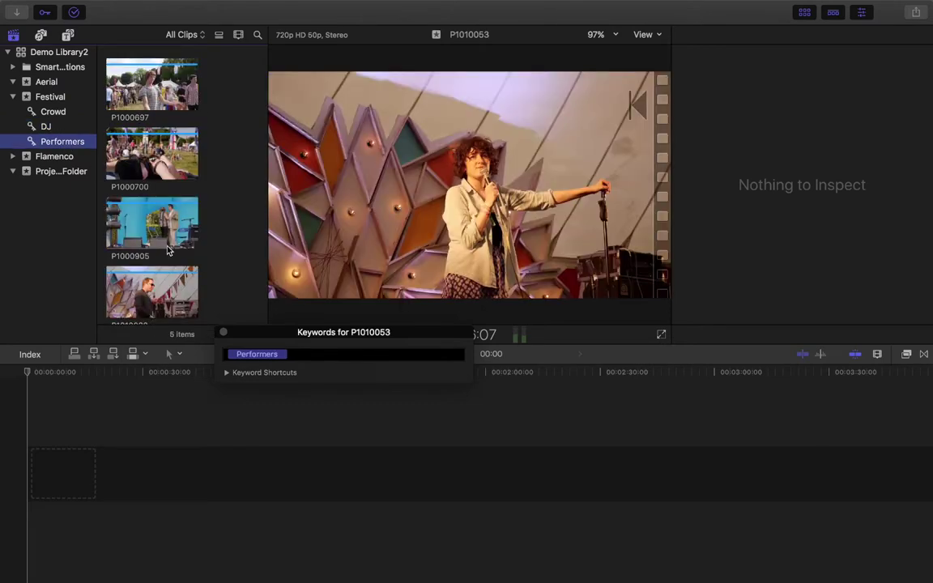
{"action": "left_click", "coordinate": [47, 97]}
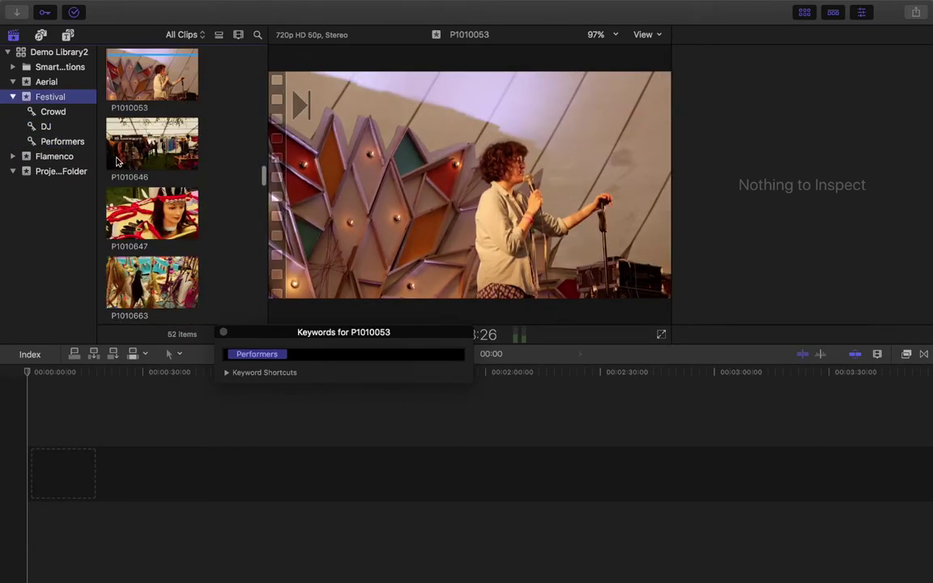
{"action": "scroll", "coordinate": [188, 209], "scroll_direction": "up", "scroll_amount": 10}
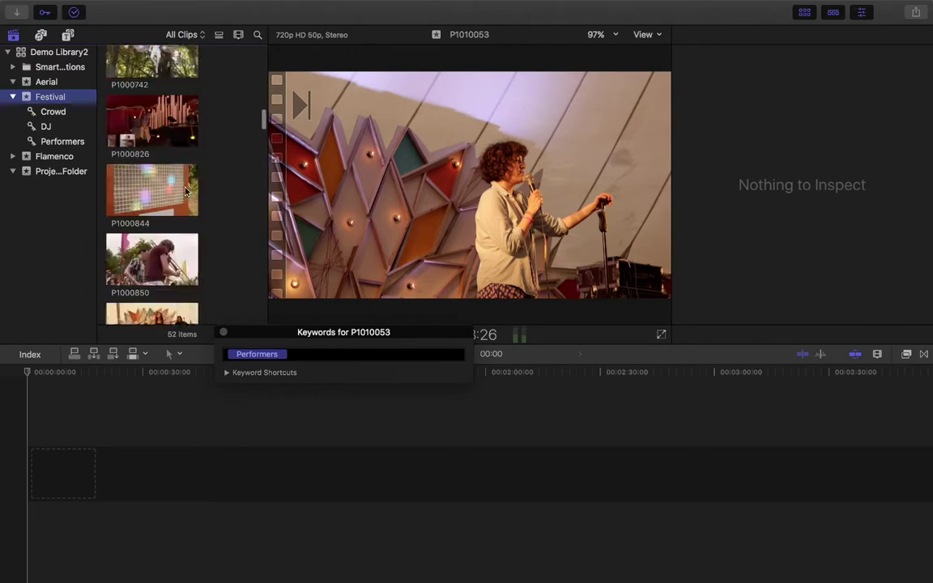
{"action": "scroll", "coordinate": [185, 248], "scroll_direction": "down", "scroll_amount": 5}
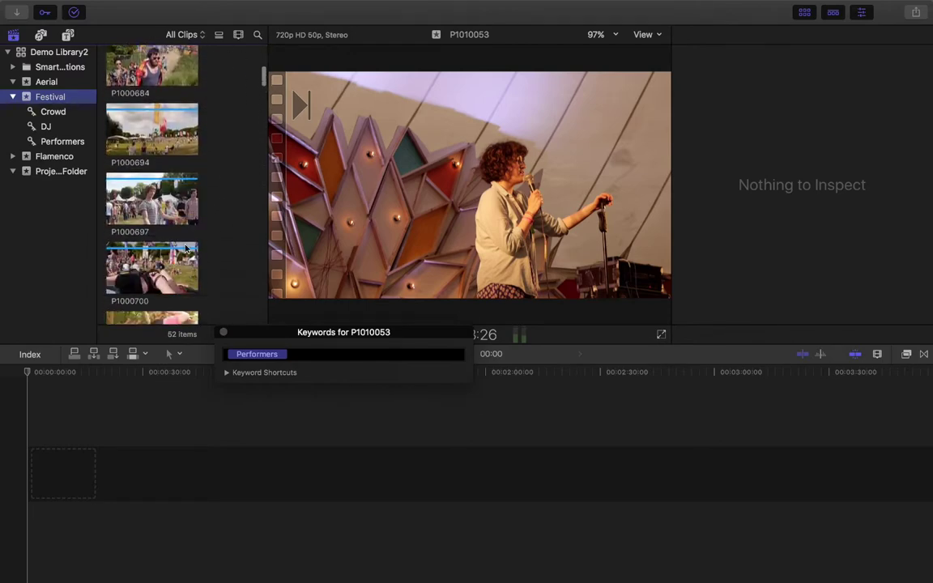
{"action": "scroll", "coordinate": [187, 157], "scroll_direction": "up", "scroll_amount": 5}
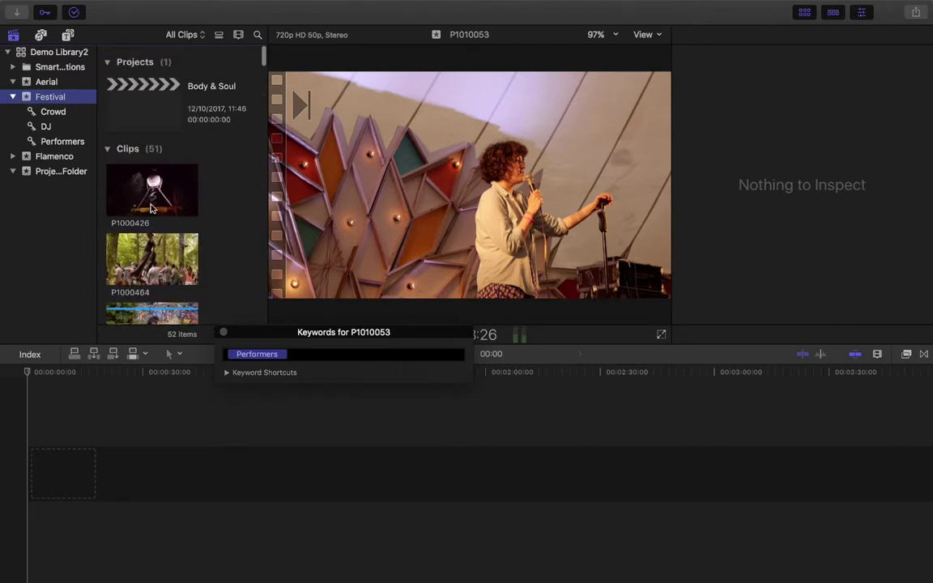
Step: Start the night selection with P1000426, adding P1000826, P1010001, P1010792 and P1010841
{"action": "left_click", "coordinate": [151, 208]}
{"action": "scroll", "coordinate": [203, 223], "scroll_direction": "down", "scroll_amount": 5}
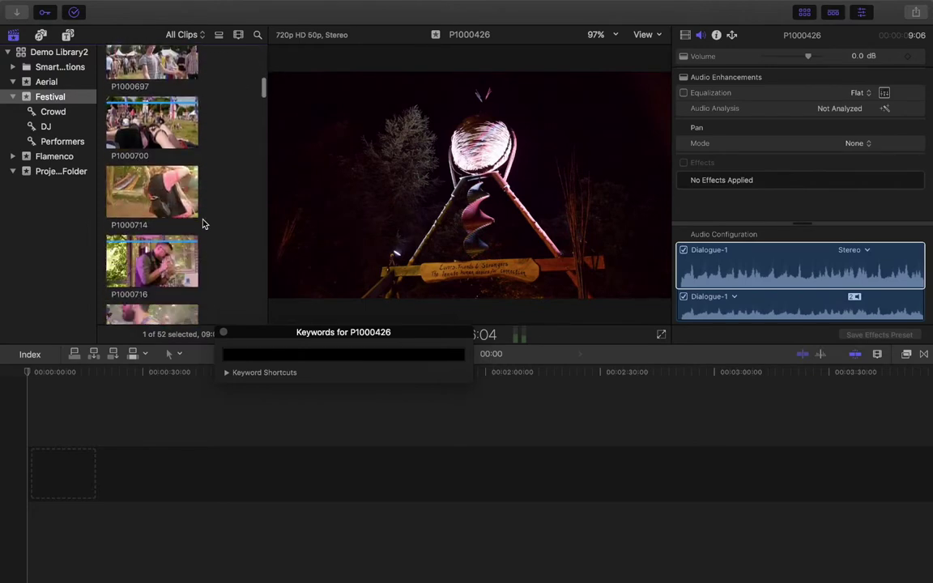
{"action": "scroll", "coordinate": [202, 223], "scroll_direction": "down", "scroll_amount": 5}
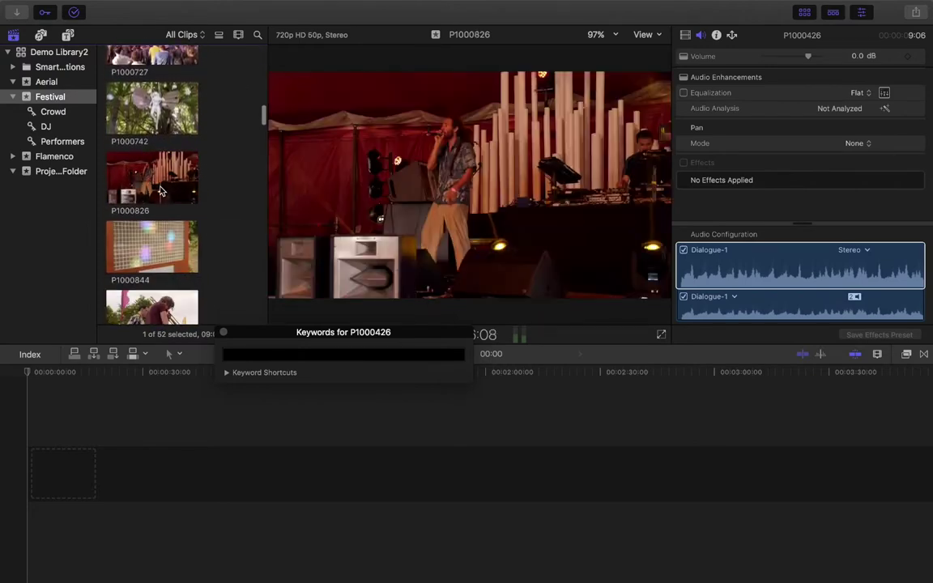
{"action": "left_click", "coordinate": [160, 191], "text": "super"}
{"action": "scroll", "coordinate": [222, 254], "scroll_direction": "down", "scroll_amount": 10}
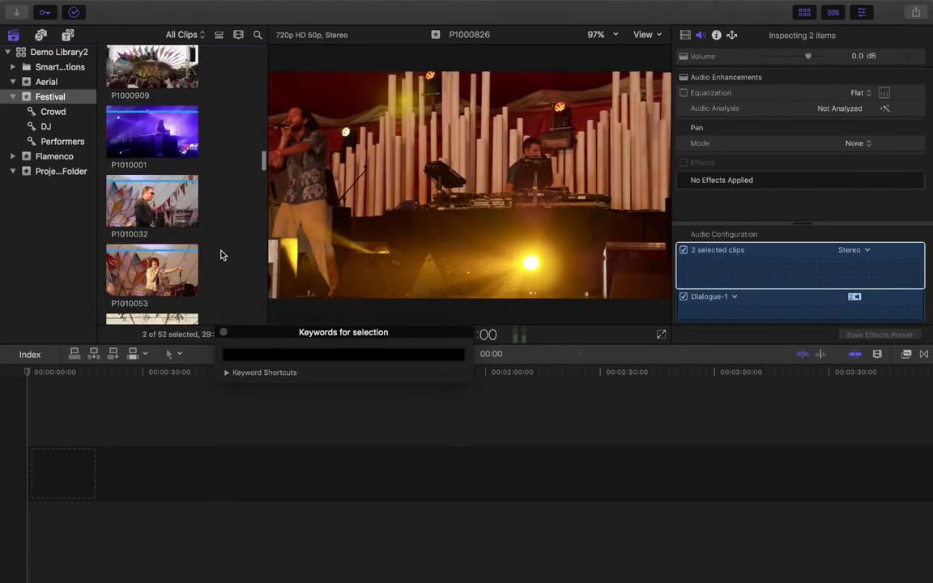
{"action": "left_click", "coordinate": [156, 134], "text": "super"}
{"action": "scroll", "coordinate": [234, 204], "scroll_direction": "down", "scroll_amount": 6}
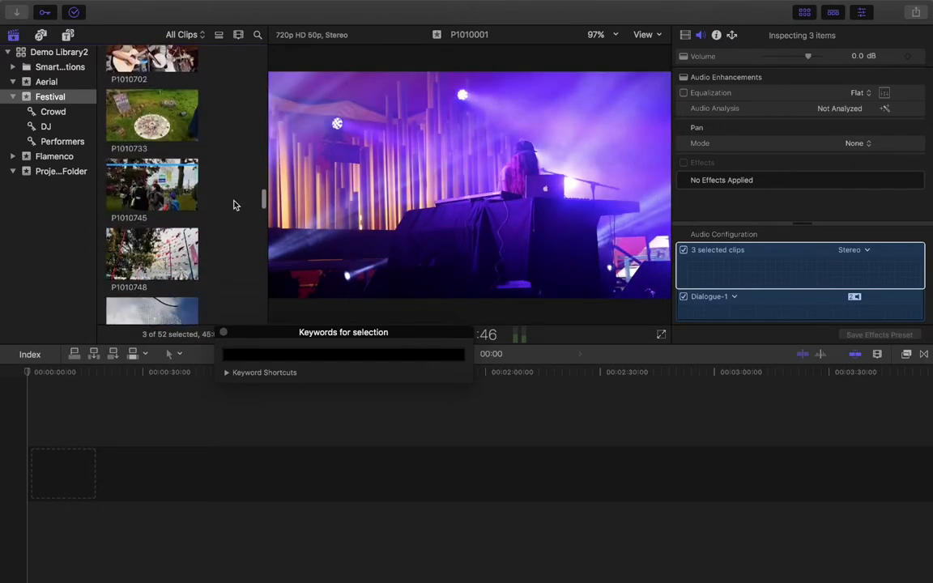
{"action": "scroll", "coordinate": [234, 203], "scroll_direction": "down", "scroll_amount": 4}
{"action": "left_click", "coordinate": [149, 175], "text": "super"}
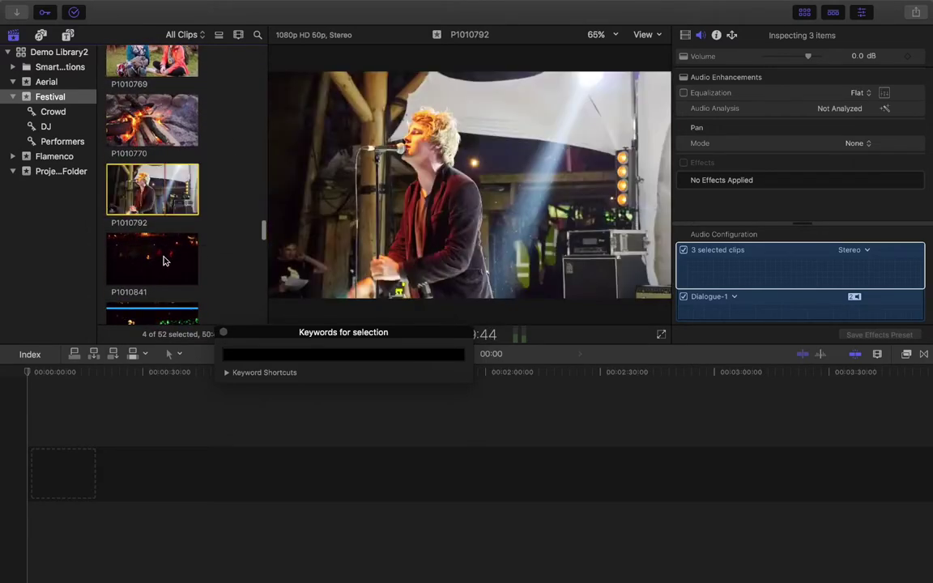
{"action": "left_click", "coordinate": [164, 260], "text": "super"}
Step: Add night clips P1010873, P1010875, P1010879, P1010883 and P1010890, then click P1000464
{"action": "scroll", "coordinate": [235, 280], "scroll_direction": "down", "scroll_amount": 4}
{"action": "left_click", "coordinate": [154, 158], "text": "super"}
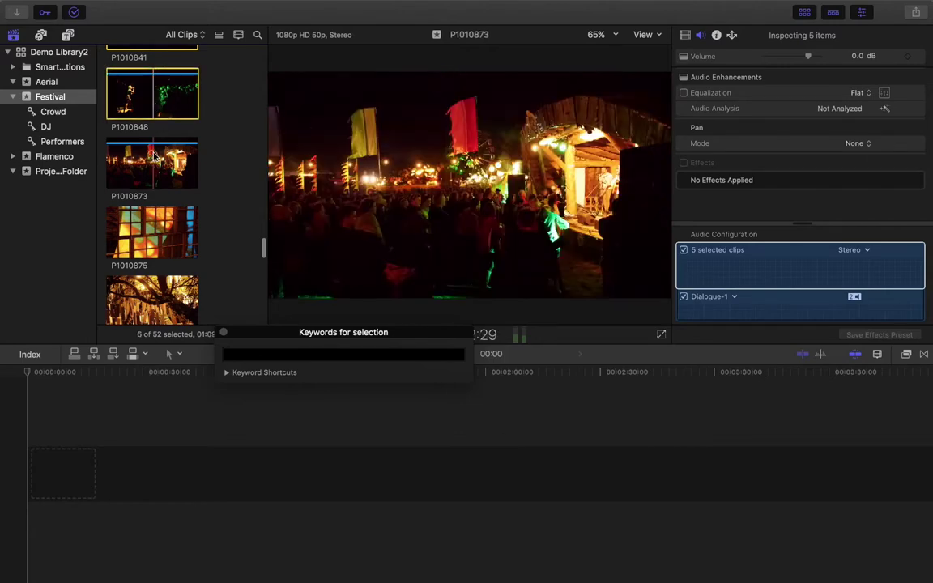
{"action": "left_click", "coordinate": [160, 239], "text": "super"}
{"action": "left_click", "coordinate": [153, 298], "text": "super"}
{"action": "scroll", "coordinate": [216, 306], "scroll_direction": "down", "scroll_amount": 4}
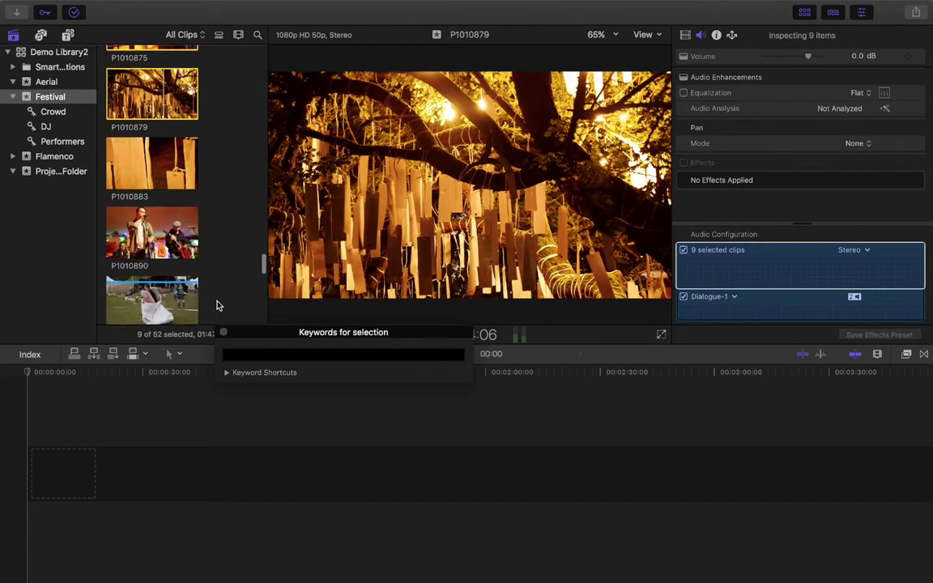
{"action": "left_click", "coordinate": [157, 138], "text": "super"}
{"action": "left_click", "coordinate": [156, 138], "text": "super"}
{"action": "left_click", "coordinate": [152, 195], "text": "super"}
{"action": "scroll", "coordinate": [206, 226], "scroll_direction": "down", "scroll_amount": 3}
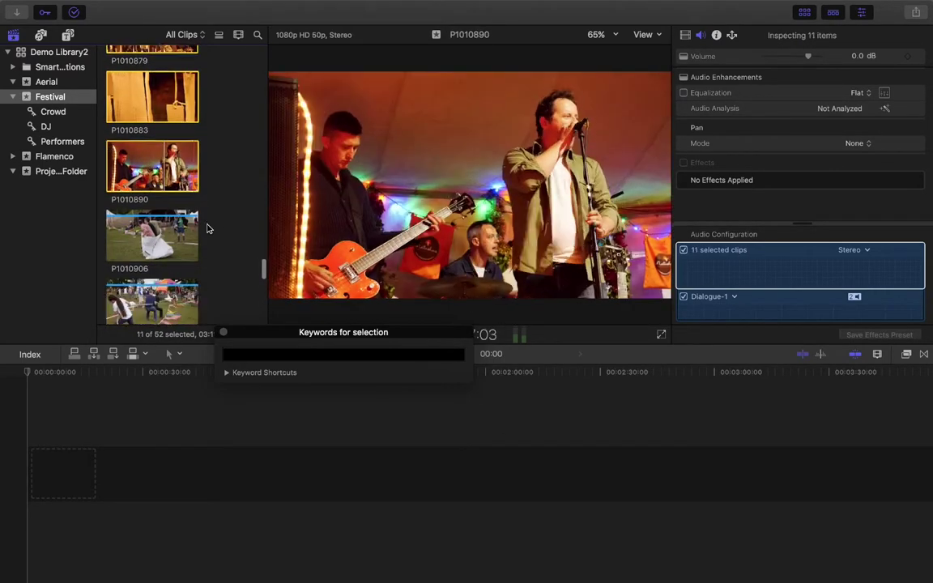
{"action": "scroll", "coordinate": [217, 267], "scroll_direction": "down", "scroll_amount": 4}
{"action": "scroll", "coordinate": [229, 308], "scroll_direction": "up", "scroll_amount": 4}
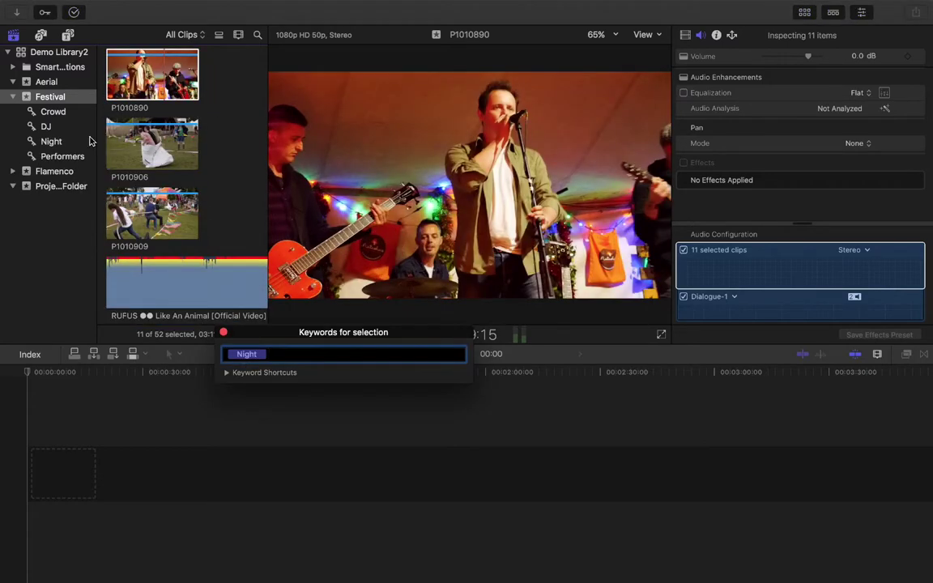
{"action": "scroll", "coordinate": [219, 198], "scroll_direction": "up", "scroll_amount": 10}
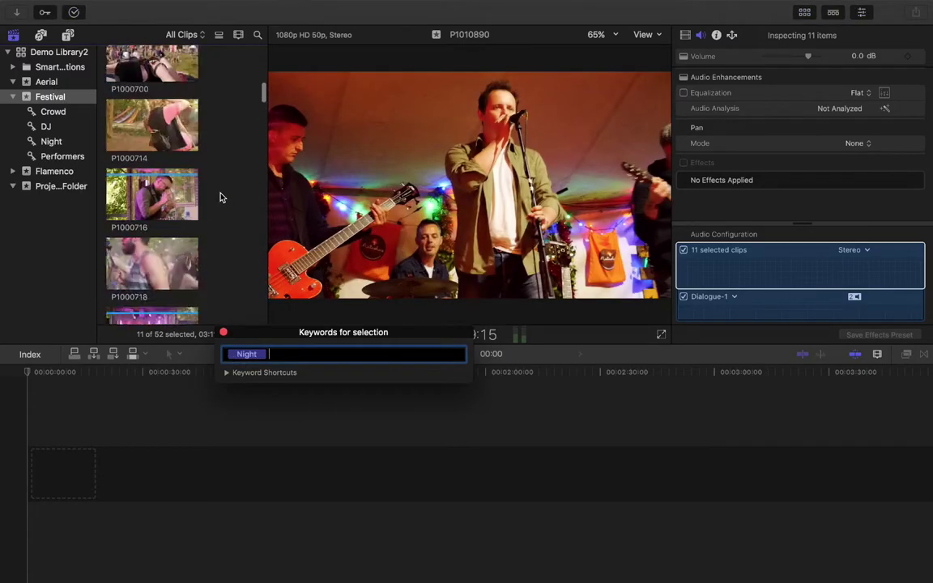
{"action": "left_click", "coordinate": [156, 254]}
Step: Add the first daytime clips, P1000684 through P1000909, to the selection
{"action": "scroll", "coordinate": [204, 230], "scroll_direction": "down", "scroll_amount": 4}
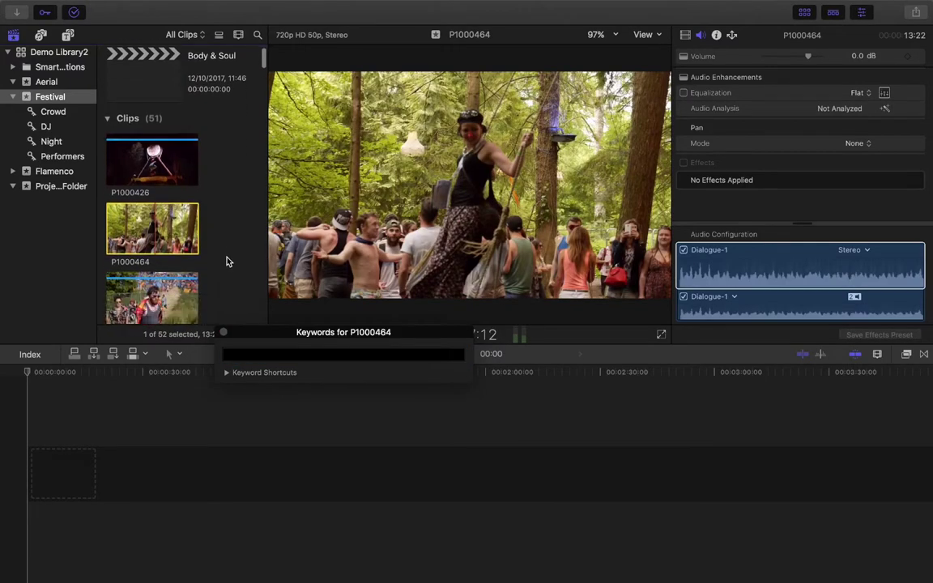
{"action": "left_click", "coordinate": [195, 252], "text": "super"}
{"action": "scroll", "coordinate": [186, 219], "scroll_direction": "down", "scroll_amount": 3}
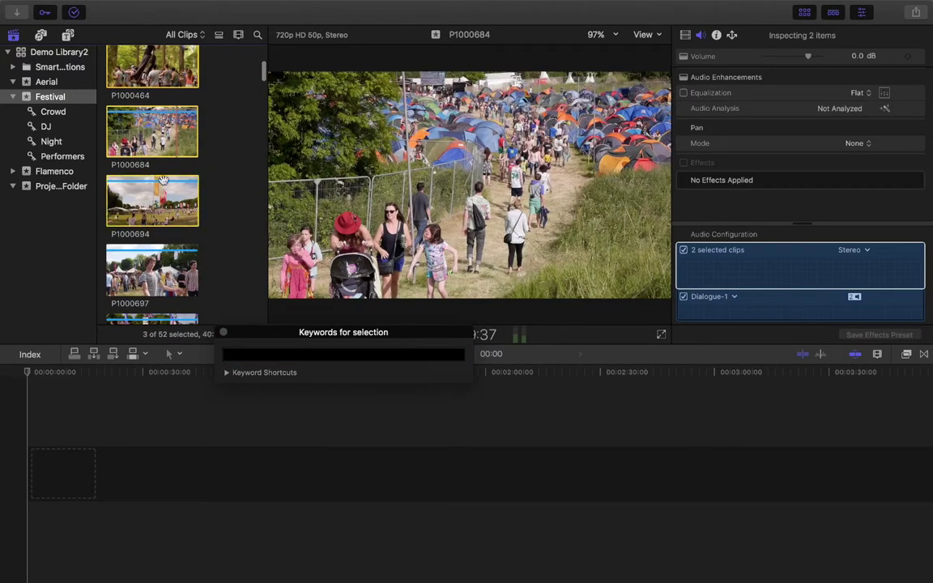
{"action": "left_click", "coordinate": [165, 276], "text": "super"}
{"action": "scroll", "coordinate": [165, 243], "scroll_direction": "down", "scroll_amount": 3}
{"action": "left_click", "coordinate": [152, 97], "text": "super"}
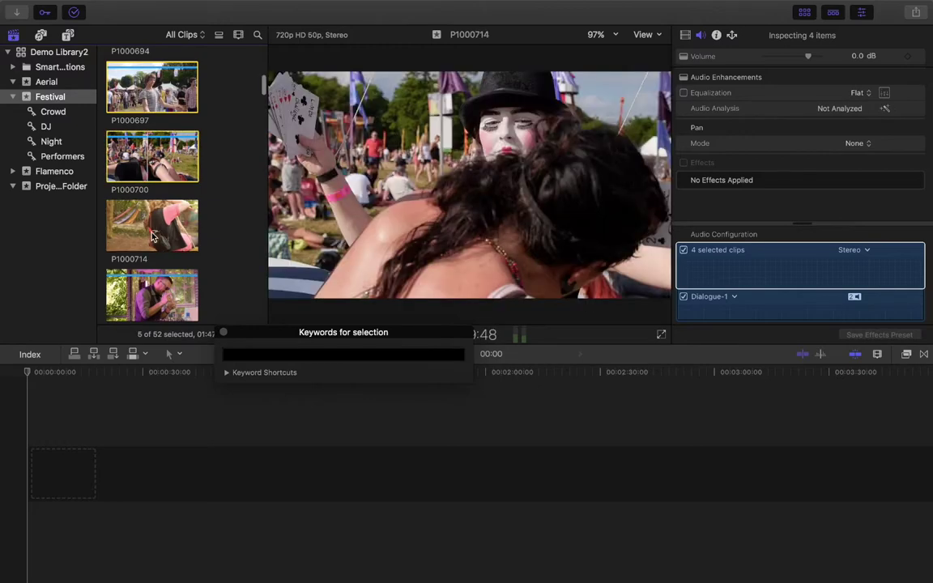
{"action": "left_click", "coordinate": [153, 166], "text": "super"}
{"action": "left_click", "coordinate": [152, 235], "text": "super"}
{"action": "scroll", "coordinate": [151, 306], "scroll_direction": "down", "scroll_amount": 3}
{"action": "left_click", "coordinate": [145, 207], "text": "super"}
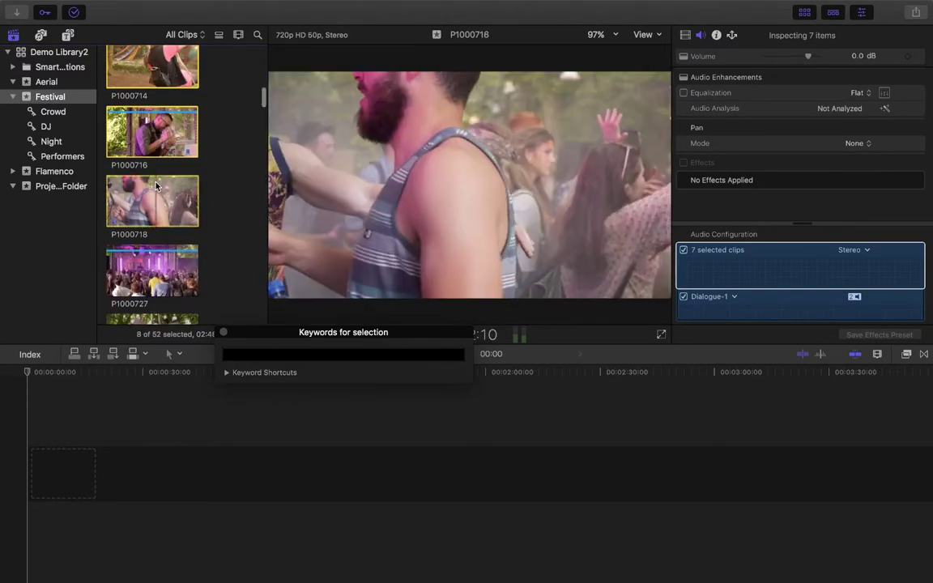
{"action": "left_click", "coordinate": [157, 271], "text": "super"}
{"action": "scroll", "coordinate": [160, 272], "scroll_direction": "down", "scroll_amount": 3}
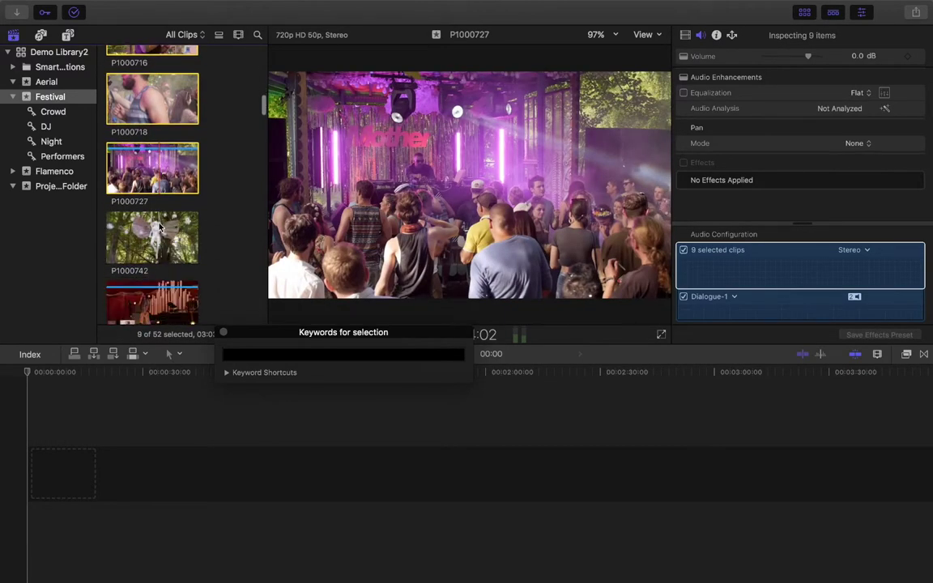
{"action": "left_click", "coordinate": [166, 249], "text": "super"}
{"action": "scroll", "coordinate": [166, 248], "scroll_direction": "down", "scroll_amount": 3}
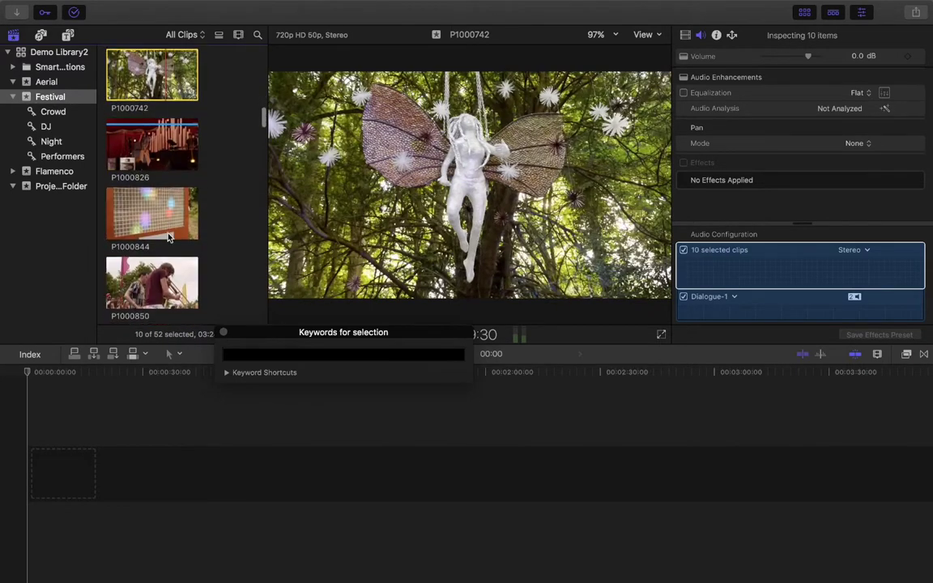
{"action": "left_click", "coordinate": [153, 211], "text": "super"}
{"action": "left_click", "coordinate": [172, 281], "text": "super"}
{"action": "scroll", "coordinate": [171, 279], "scroll_direction": "down", "scroll_amount": 2}
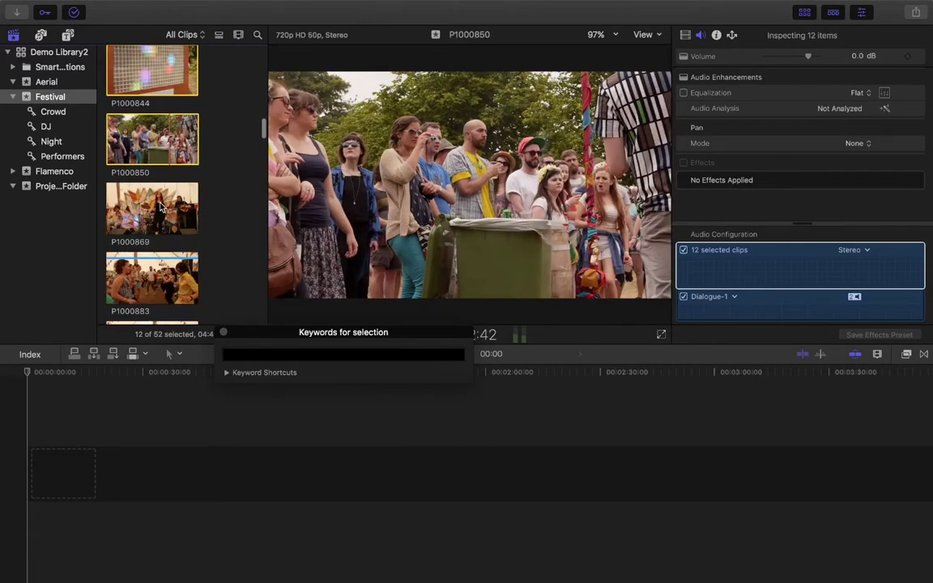
{"action": "left_click", "coordinate": [159, 208], "text": "super"}
{"action": "left_click", "coordinate": [149, 311], "text": "super"}
{"action": "scroll", "coordinate": [148, 314], "scroll_direction": "down", "scroll_amount": 2}
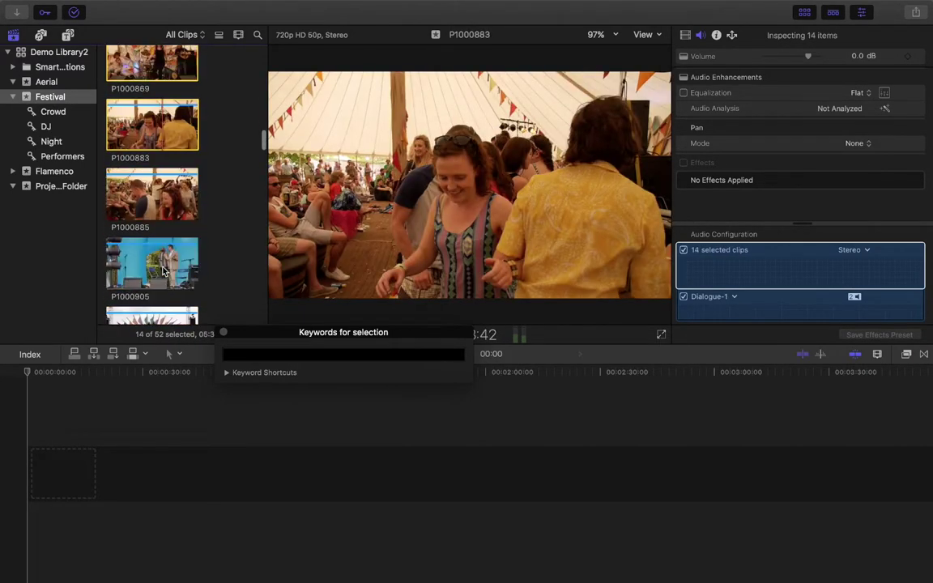
{"action": "left_click", "coordinate": [160, 201], "text": "super"}
{"action": "left_click", "coordinate": [152, 259], "text": "super"}
{"action": "scroll", "coordinate": [152, 259], "scroll_direction": "down", "scroll_amount": 3}
{"action": "left_click", "coordinate": [154, 116], "text": "super"}
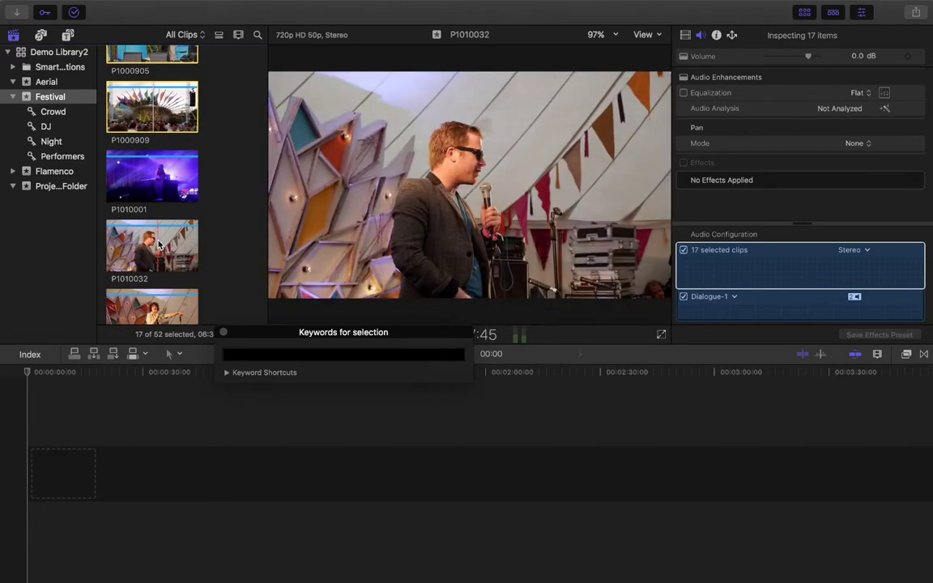
Step: Add the remaining daytime clips, P1010646 through P1010906, including the campfire clip P1010770
{"action": "scroll", "coordinate": [159, 245], "scroll_direction": "down", "scroll_amount": 3}
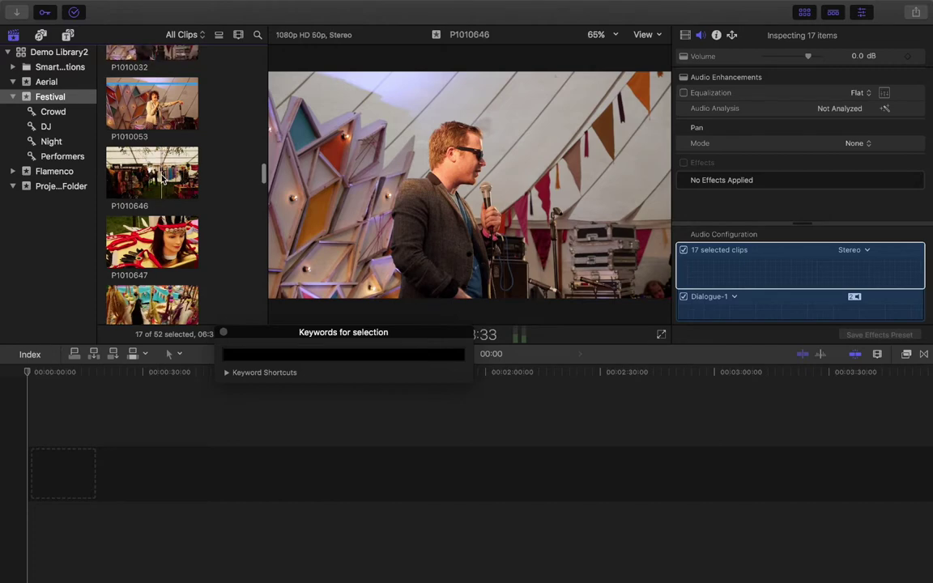
{"action": "left_click", "coordinate": [161, 179], "text": "super"}
{"action": "left_click", "coordinate": [152, 243], "text": "super"}
{"action": "left_click", "coordinate": [152, 303], "text": "super"}
{"action": "scroll", "coordinate": [149, 121], "scroll_direction": "down", "scroll_amount": 4}
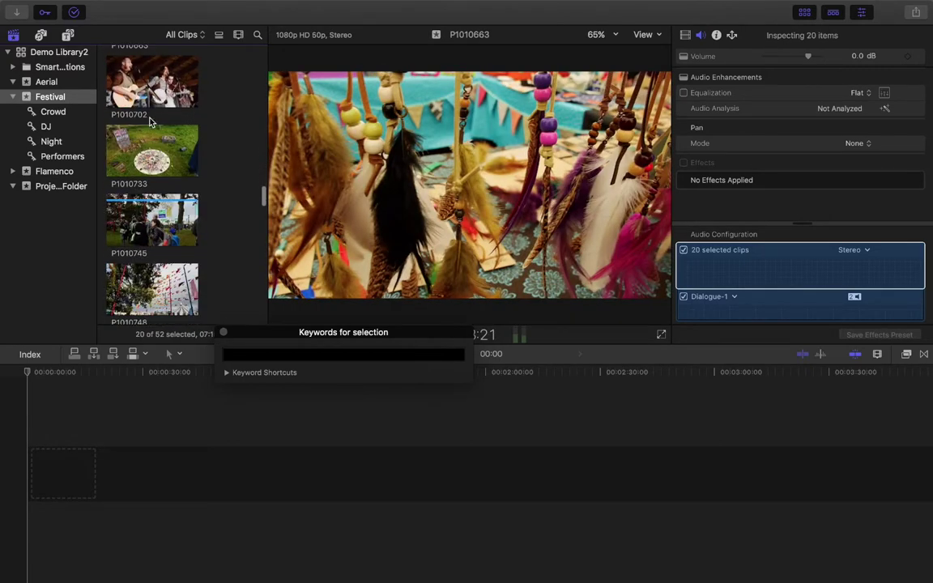
{"action": "left_click", "coordinate": [184, 217], "text": "super"}
{"action": "left_click", "coordinate": [154, 287], "text": "super"}
{"action": "scroll", "coordinate": [152, 203], "scroll_direction": "down", "scroll_amount": 3}
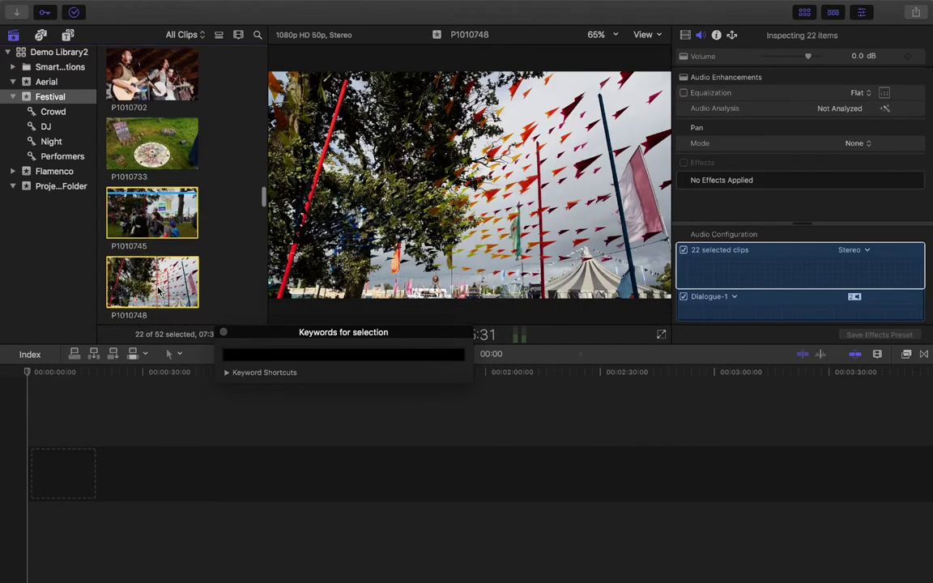
{"action": "left_click", "coordinate": [182, 203], "text": "super"}
{"action": "left_click", "coordinate": [162, 253], "text": "super"}
{"action": "scroll", "coordinate": [162, 227], "scroll_direction": "down", "scroll_amount": 3}
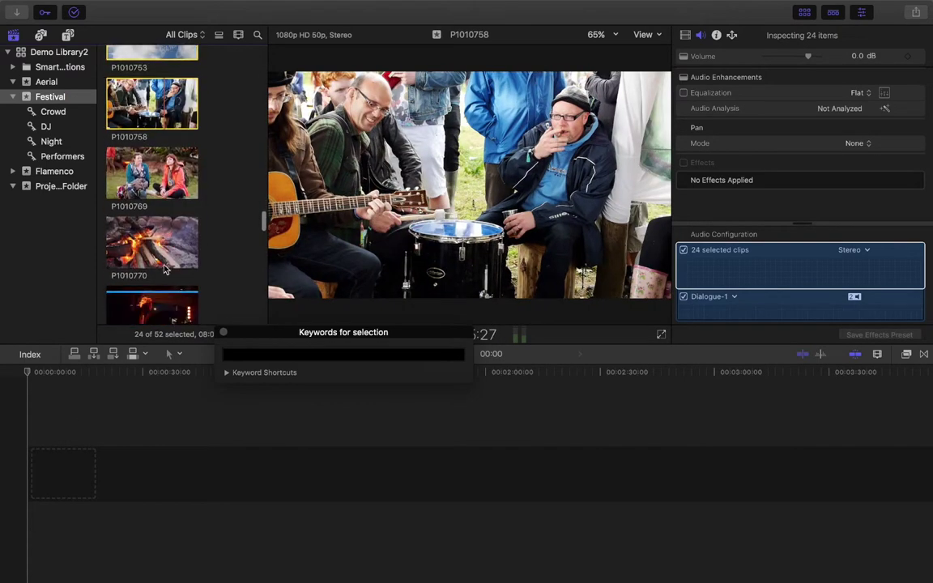
{"action": "left_click", "coordinate": [165, 226], "text": "super"}
{"action": "scroll", "coordinate": [162, 203], "scroll_direction": "down", "scroll_amount": 5}
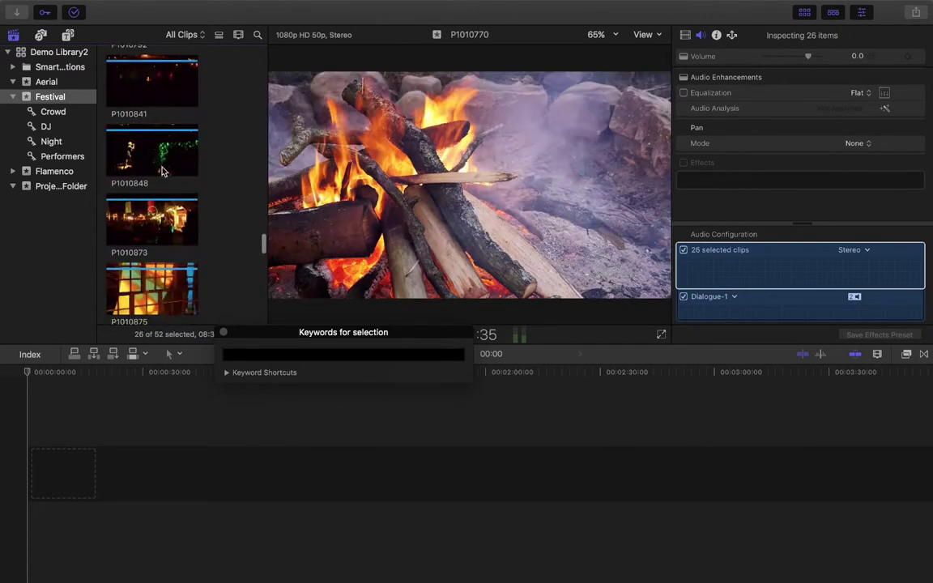
{"action": "left_click", "coordinate": [162, 170], "text": "super"}
{"action": "scroll", "coordinate": [162, 171], "scroll_direction": "up", "scroll_amount": 3}
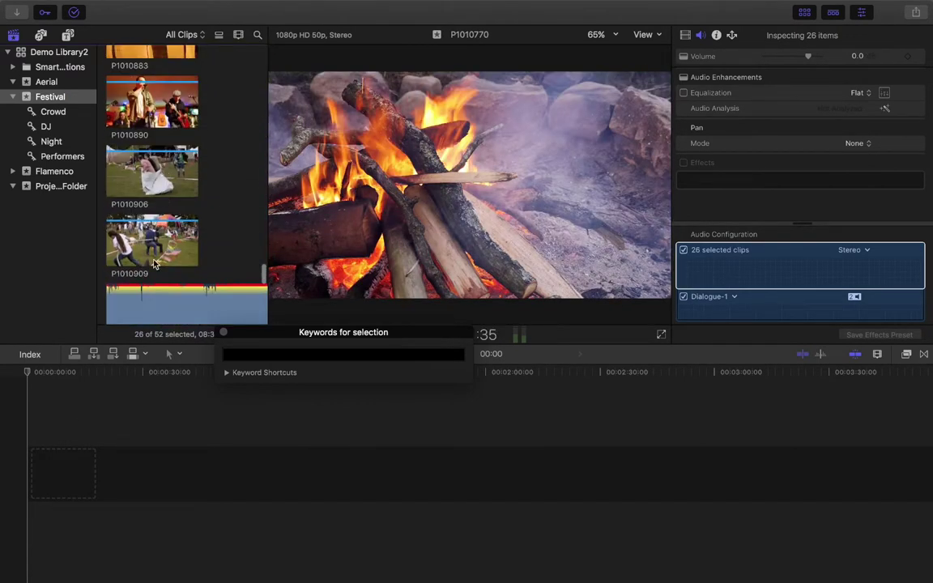
{"action": "left_click", "coordinate": [141, 236], "text": "super"}
{"action": "left_click", "coordinate": [156, 166], "text": "super"}
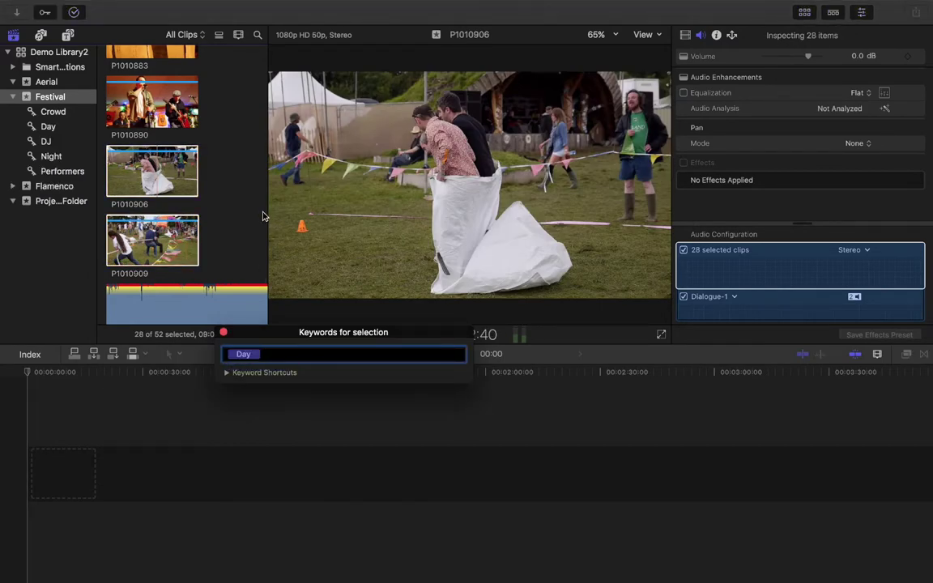
Step: Clear the clip selection and start a new selection with clip P1000742
{"action": "scroll", "coordinate": [232, 192], "scroll_direction": "up", "scroll_amount": 10}
{"action": "scroll", "coordinate": [208, 206], "scroll_direction": "down", "scroll_amount": 3}
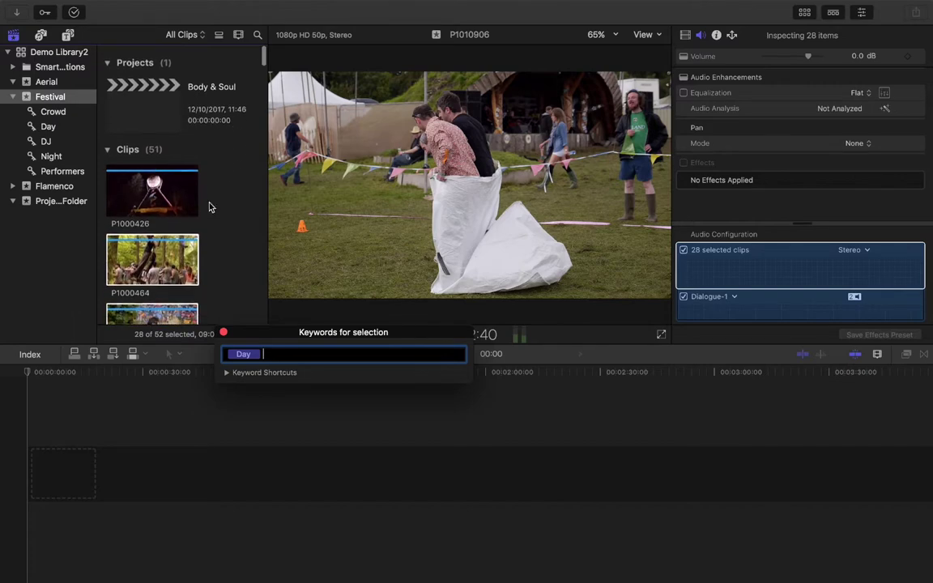
{"action": "scroll", "coordinate": [185, 217], "scroll_direction": "down", "scroll_amount": 3}
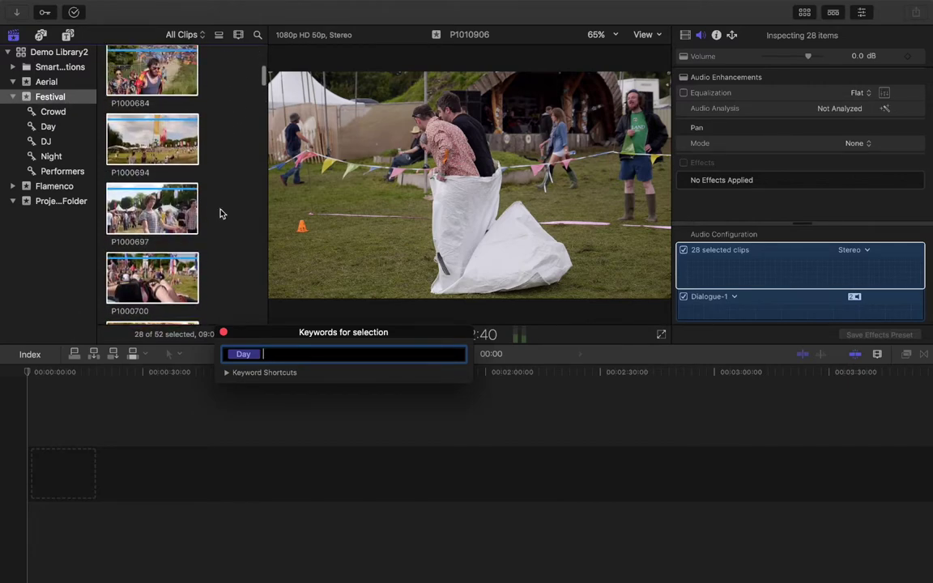
{"action": "left_click", "coordinate": [221, 213]}
{"action": "scroll", "coordinate": [221, 212], "scroll_direction": "down", "scroll_amount": 6}
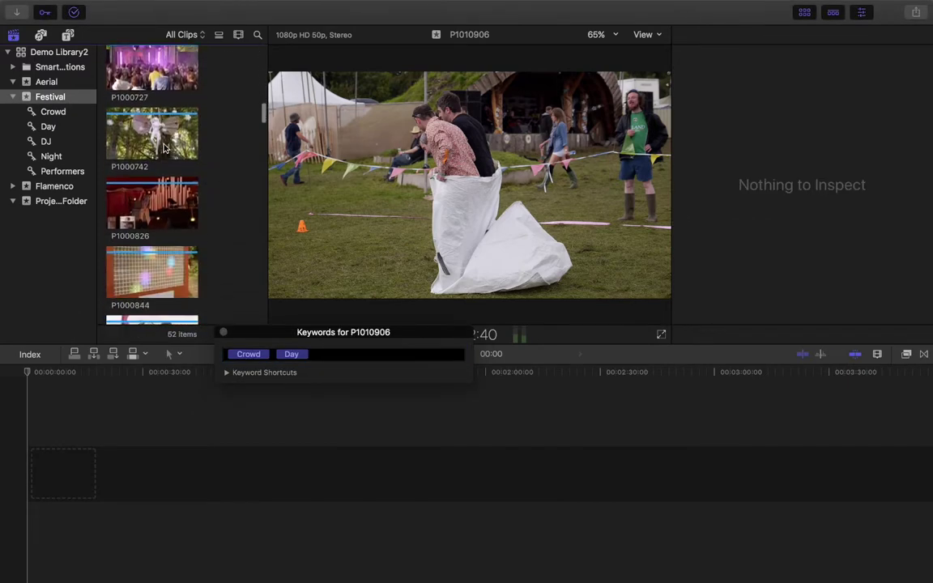
{"action": "left_click", "coordinate": [166, 148]}
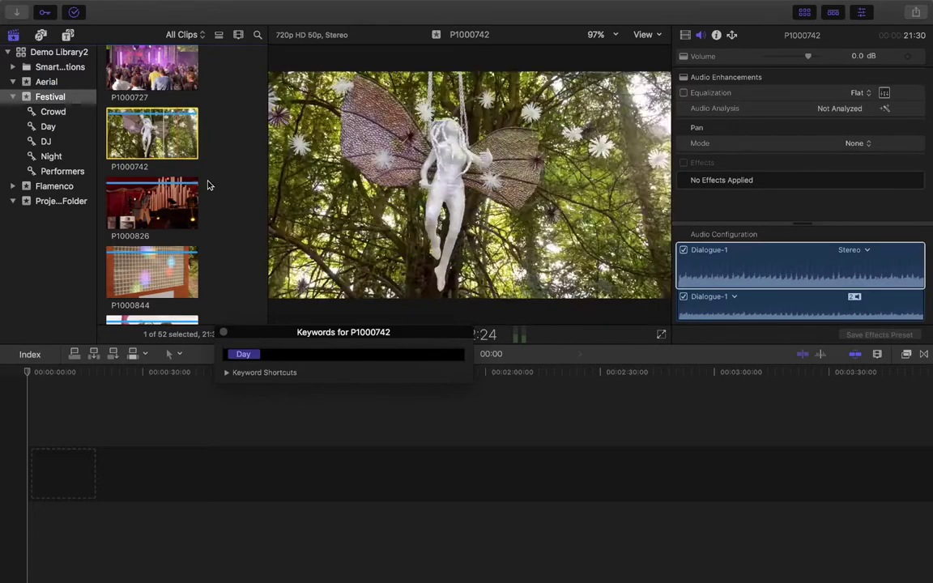
Step: Select the close-up clips P1000844, P1010647, P1010663 and P1010733
{"action": "scroll", "coordinate": [212, 229], "scroll_direction": "down", "scroll_amount": 3}
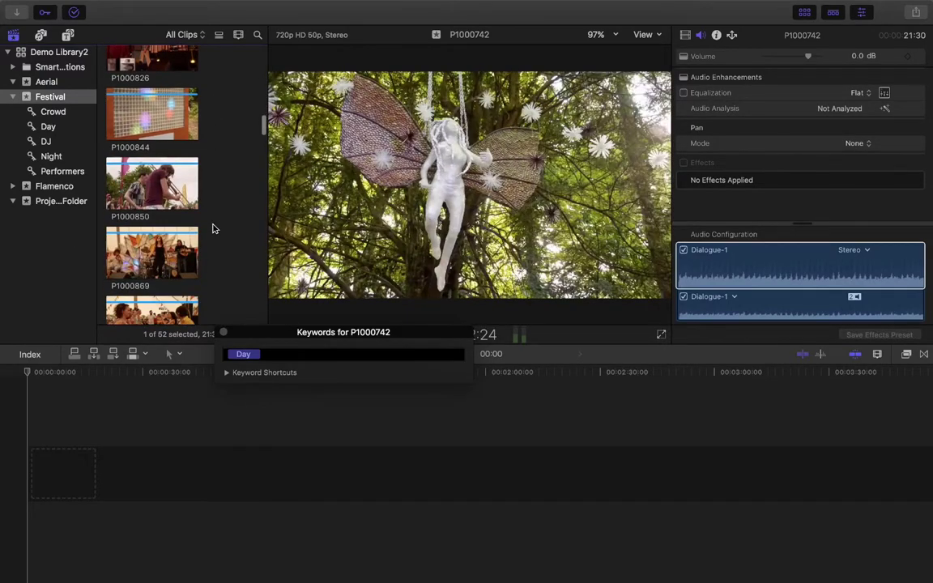
{"action": "left_click", "coordinate": [153, 126], "text": "super"}
{"action": "scroll", "coordinate": [240, 200], "scroll_direction": "down", "scroll_amount": 7}
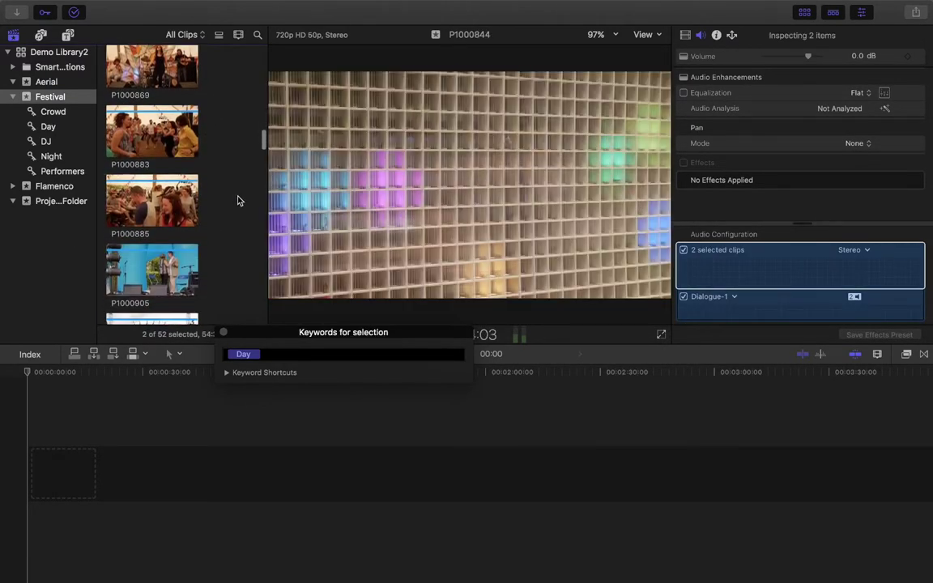
{"action": "scroll", "coordinate": [240, 200], "scroll_direction": "down", "scroll_amount": 10}
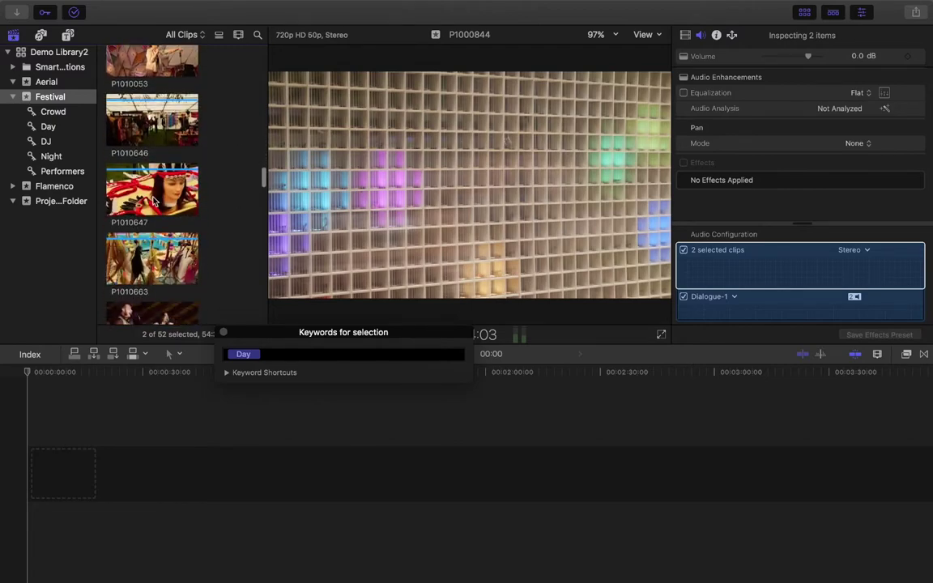
{"action": "left_click", "coordinate": [152, 190], "text": "super"}
{"action": "left_click", "coordinate": [149, 278], "text": "super"}
{"action": "scroll", "coordinate": [218, 266], "scroll_direction": "down", "scroll_amount": 5}
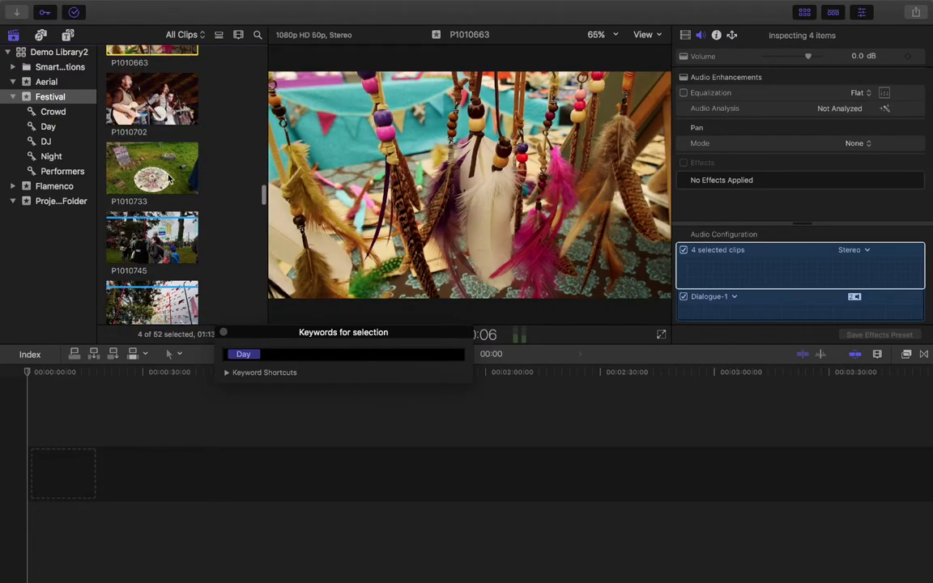
{"action": "left_click", "coordinate": [193, 186], "text": "super"}
Step: Add P1010753, P1010770, P1010875 and P1010883 to the selection, then close the keyword window
{"action": "scroll", "coordinate": [215, 204], "scroll_direction": "down", "scroll_amount": 3}
{"action": "left_click", "coordinate": [193, 133], "text": "super"}
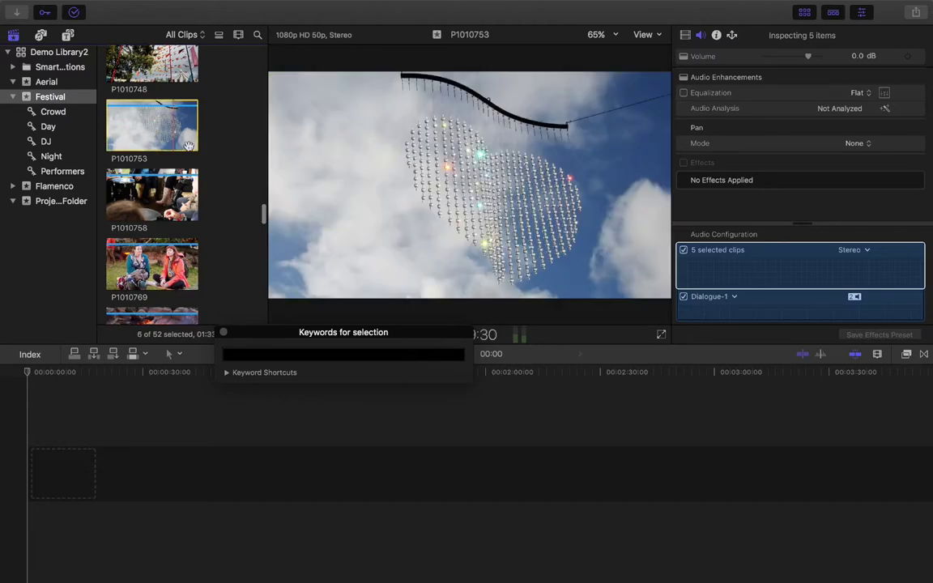
{"action": "scroll", "coordinate": [217, 196], "scroll_direction": "down", "scroll_amount": 3}
{"action": "scroll", "coordinate": [216, 194], "scroll_direction": "down", "scroll_amount": 3}
{"action": "left_click", "coordinate": [178, 133], "text": "super"}
{"action": "scroll", "coordinate": [217, 194], "scroll_direction": "down", "scroll_amount": 5}
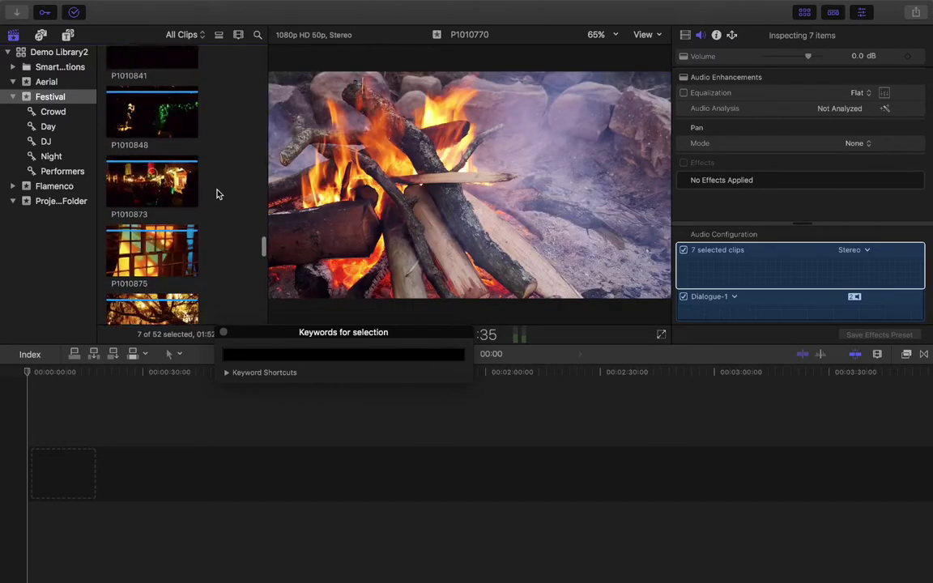
{"action": "left_click", "coordinate": [178, 138], "text": "super"}
{"action": "left_click", "coordinate": [154, 263], "text": "super"}
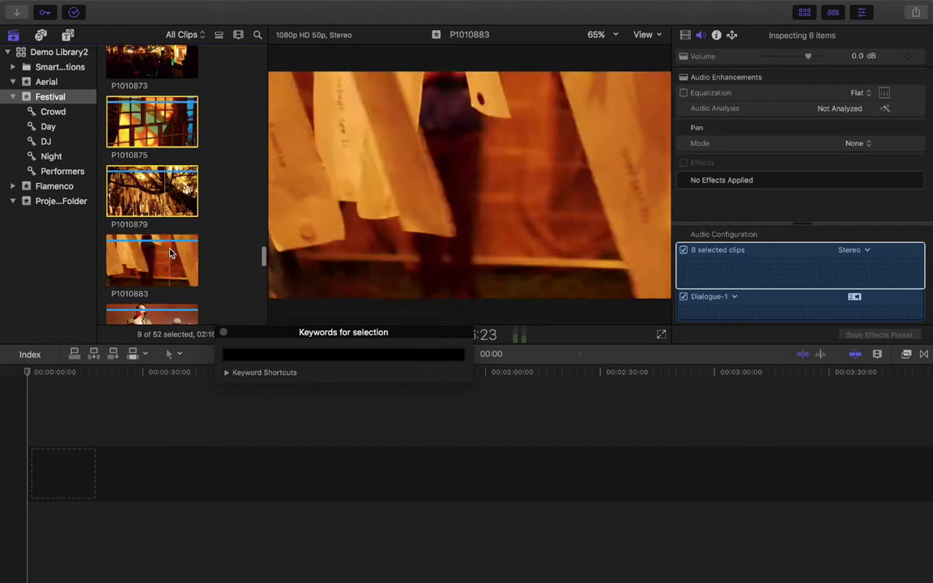
{"action": "scroll", "coordinate": [229, 275], "scroll_direction": "down", "scroll_amount": 5}
{"action": "scroll", "coordinate": [240, 306], "scroll_direction": "up", "scroll_amount": 5}
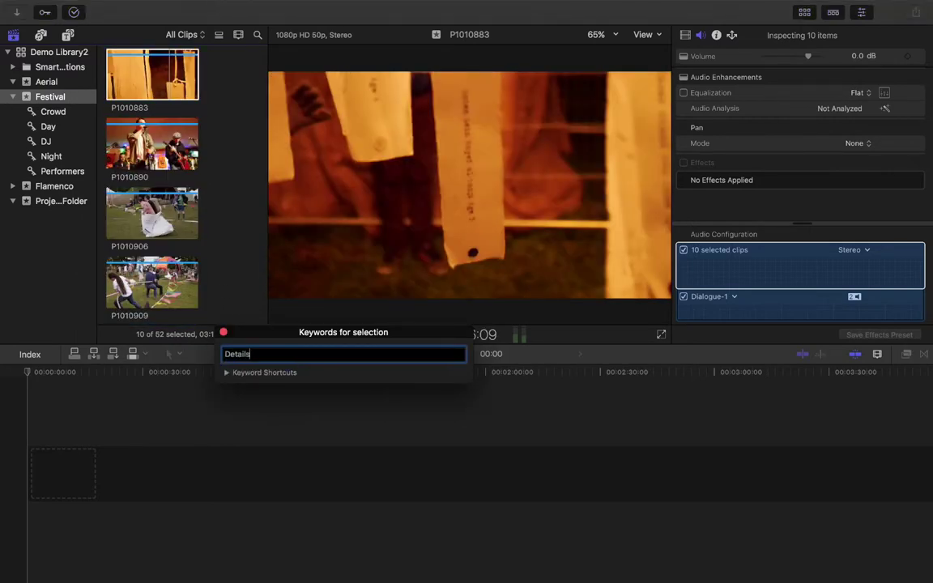
{"action": "left_click", "coordinate": [223, 332]}
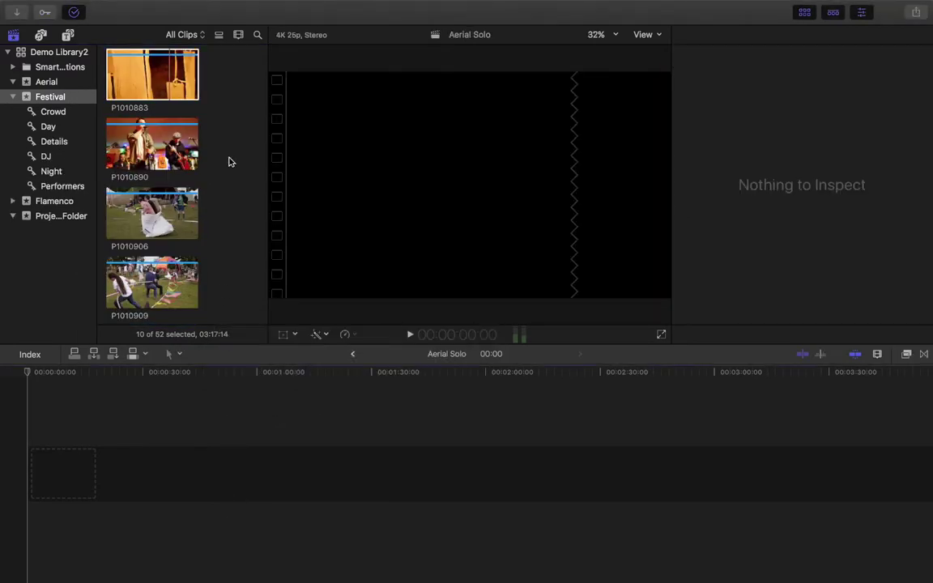
Step: Select the band clips P1000826, P1000850 and P1000869
{"action": "scroll", "coordinate": [182, 123], "scroll_direction": "up", "scroll_amount": 10}
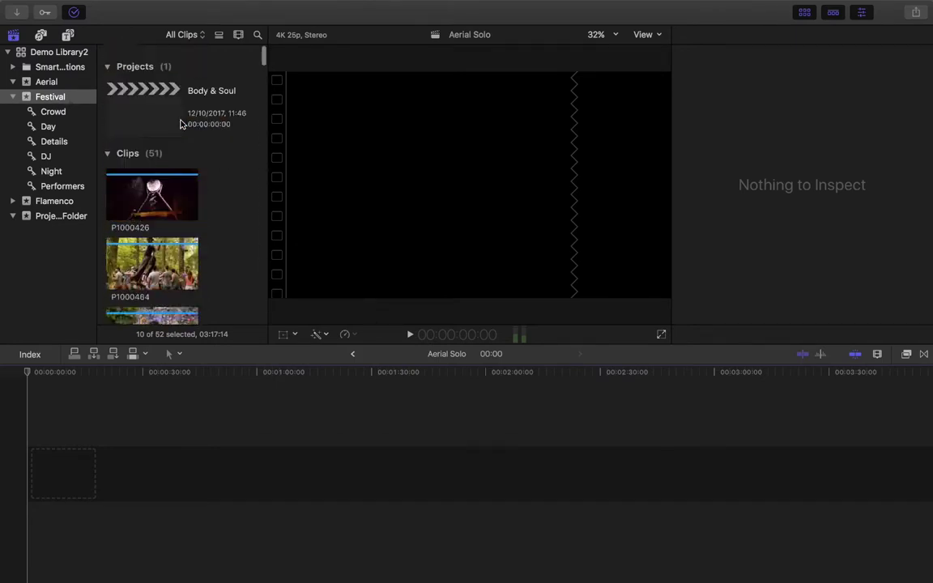
{"action": "scroll", "coordinate": [162, 279], "scroll_direction": "down", "scroll_amount": 5}
{"action": "scroll", "coordinate": [161, 278], "scroll_direction": "down", "scroll_amount": 8}
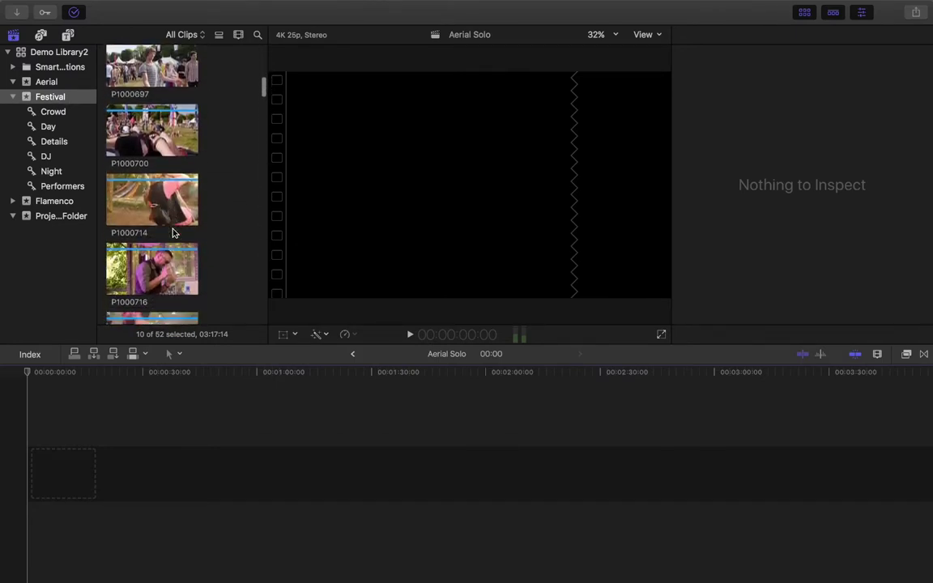
{"action": "scroll", "coordinate": [172, 233], "scroll_direction": "down", "scroll_amount": 2}
{"action": "left_click", "coordinate": [160, 181]}
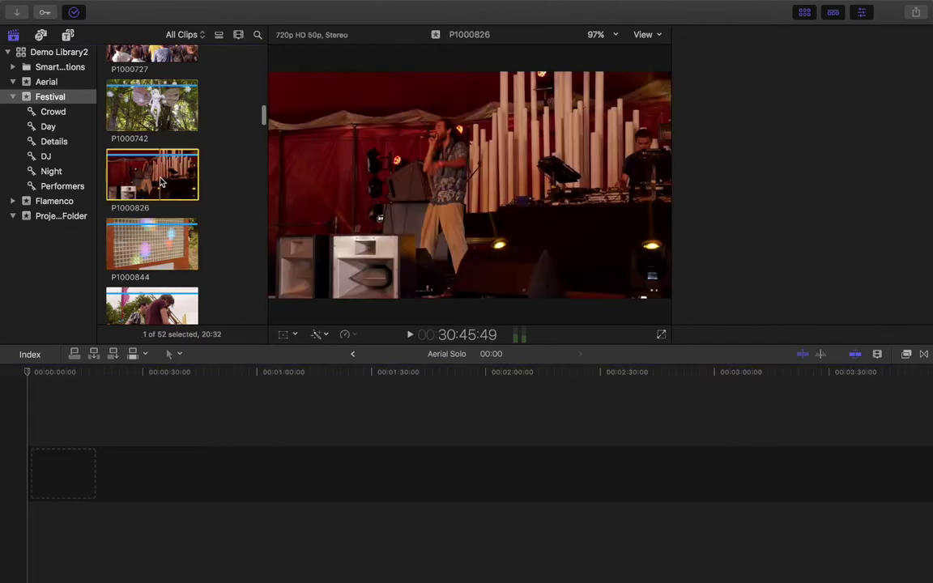
{"action": "scroll", "coordinate": [202, 243], "scroll_direction": "down", "scroll_amount": 5}
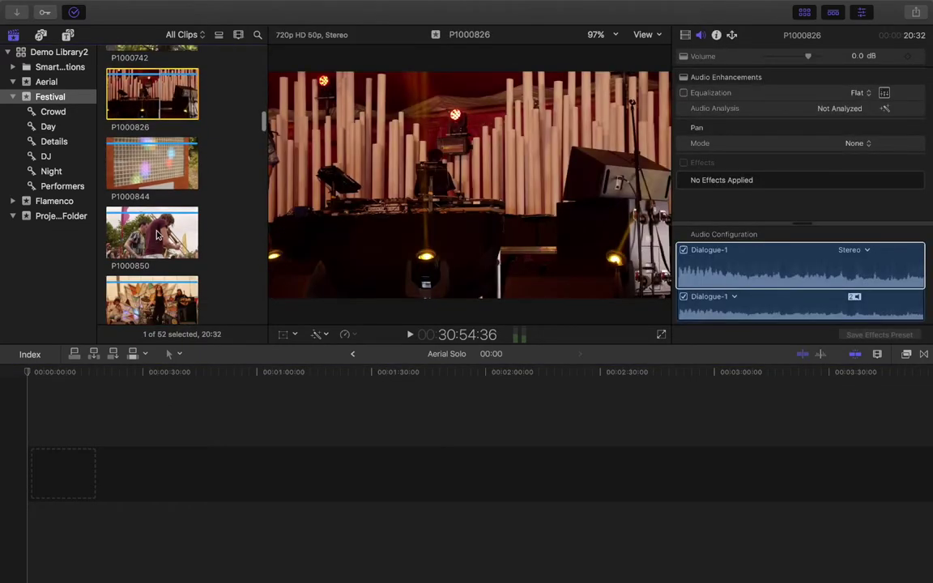
{"action": "left_click", "coordinate": [190, 217], "text": "super"}
{"action": "scroll", "coordinate": [217, 217], "scroll_direction": "down", "scroll_amount": 1}
{"action": "left_click", "coordinate": [186, 247], "text": "super"}
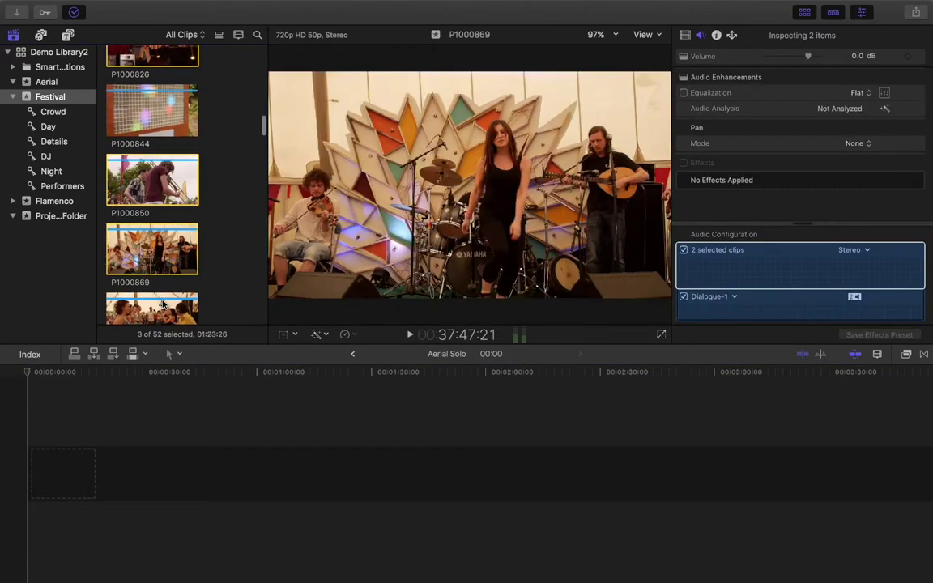
{"action": "scroll", "coordinate": [214, 267], "scroll_direction": "down", "scroll_amount": 7}
{"action": "scroll", "coordinate": [213, 267], "scroll_direction": "down", "scroll_amount": 3}
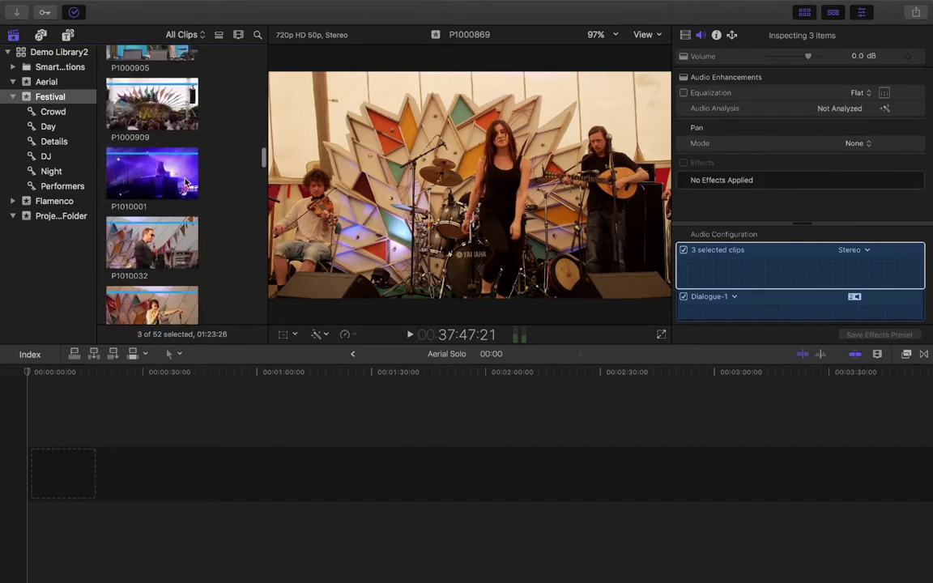
{"action": "scroll", "coordinate": [202, 235], "scroll_direction": "down", "scroll_amount": 5}
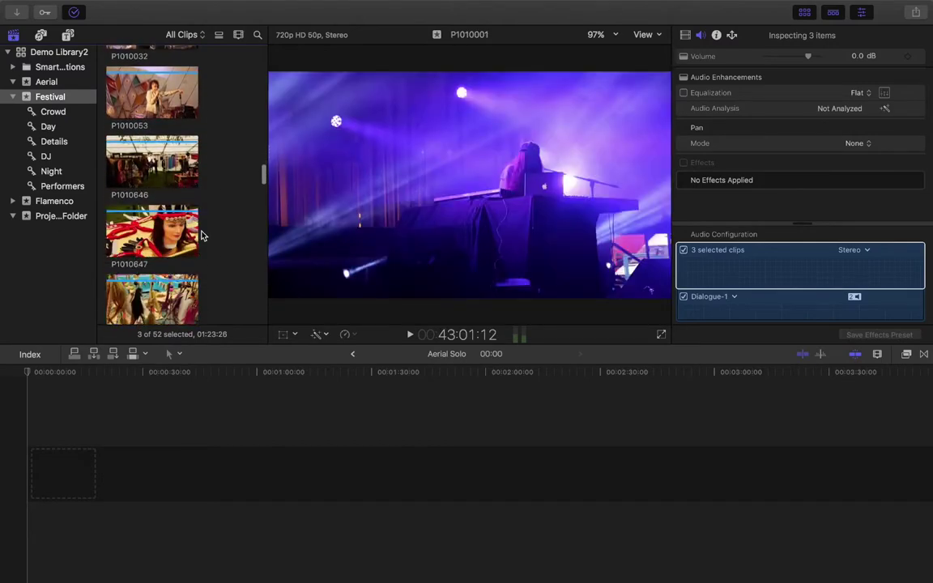
Step: Add band clips P1010702, P1010758, P1010792, P1010841, P1010848 and P1010890 to the selection
{"action": "left_click", "coordinate": [158, 153], "text": "super"}
{"action": "scroll", "coordinate": [188, 191], "scroll_direction": "down", "scroll_amount": 5}
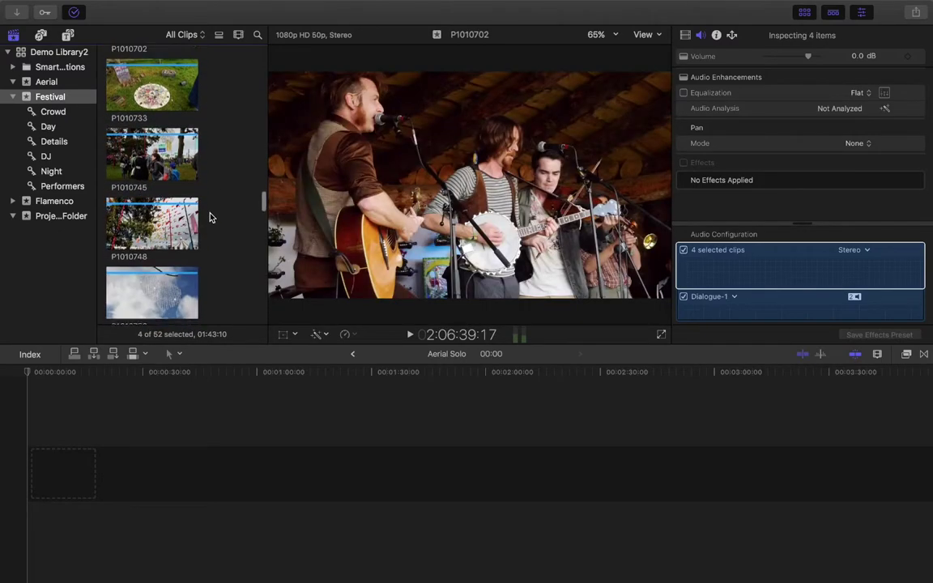
{"action": "left_click", "coordinate": [157, 89], "text": "super"}
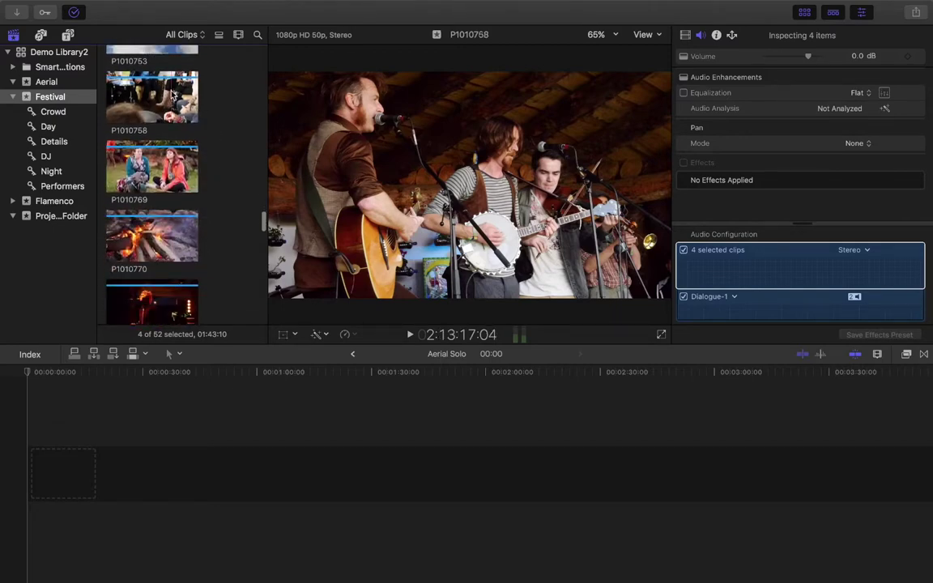
{"action": "scroll", "coordinate": [219, 162], "scroll_direction": "down", "scroll_amount": 3}
{"action": "left_click", "coordinate": [138, 172], "text": "super"}
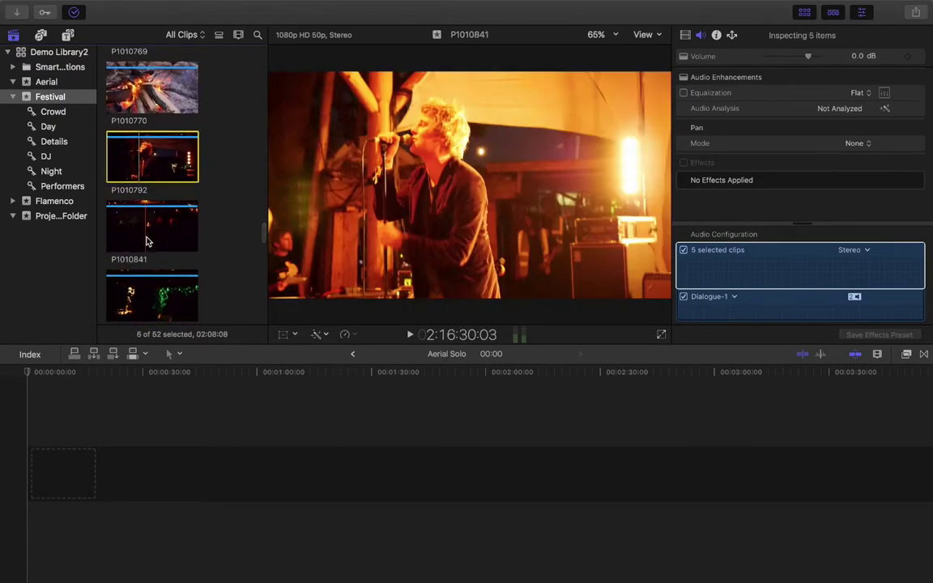
{"action": "left_click", "coordinate": [161, 230], "text": "super"}
{"action": "scroll", "coordinate": [214, 256], "scroll_direction": "down", "scroll_amount": 2}
{"action": "left_click", "coordinate": [161, 208], "text": "super"}
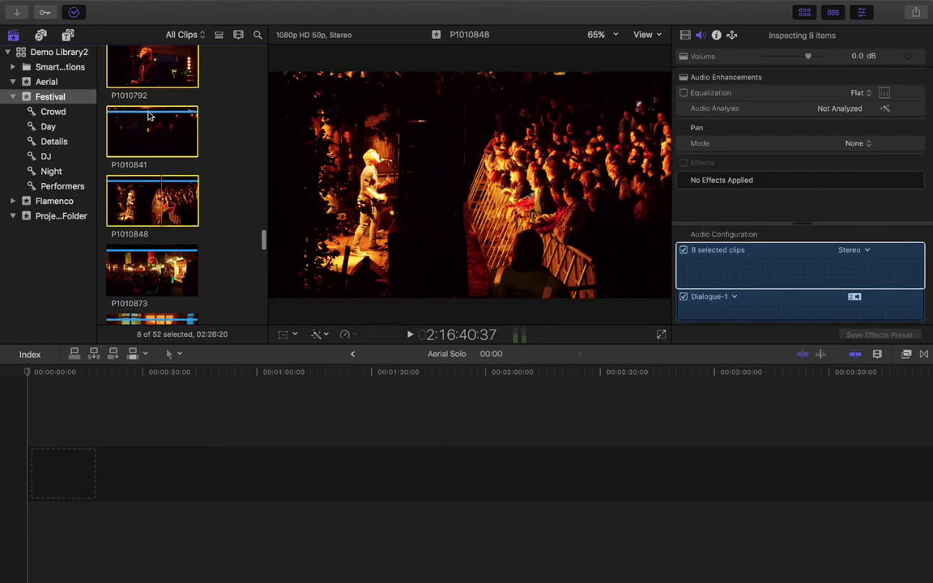
{"action": "scroll", "coordinate": [202, 190], "scroll_direction": "up", "scroll_amount": 1}
{"action": "scroll", "coordinate": [217, 184], "scroll_direction": "down", "scroll_amount": 5}
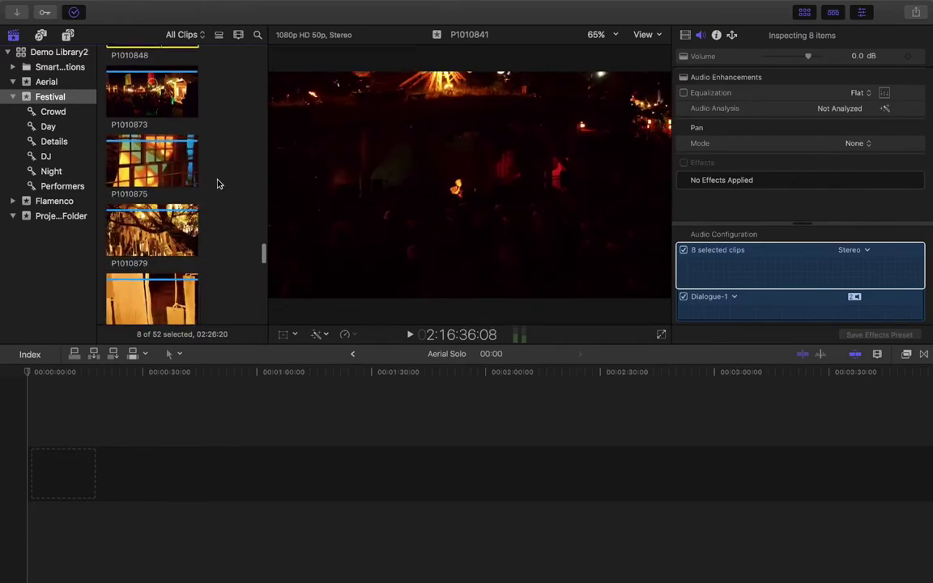
{"action": "left_click", "coordinate": [149, 76], "text": "super"}
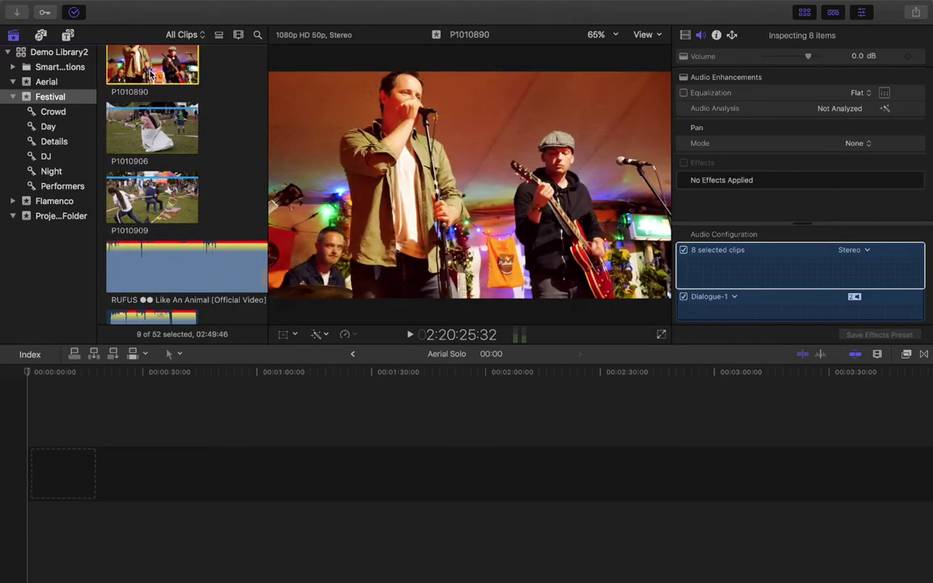
Step: Apply the Bands keyword, close the keyword panel, and view the Bands and Day collections
{"action": "left_click", "coordinate": [46, 12]}
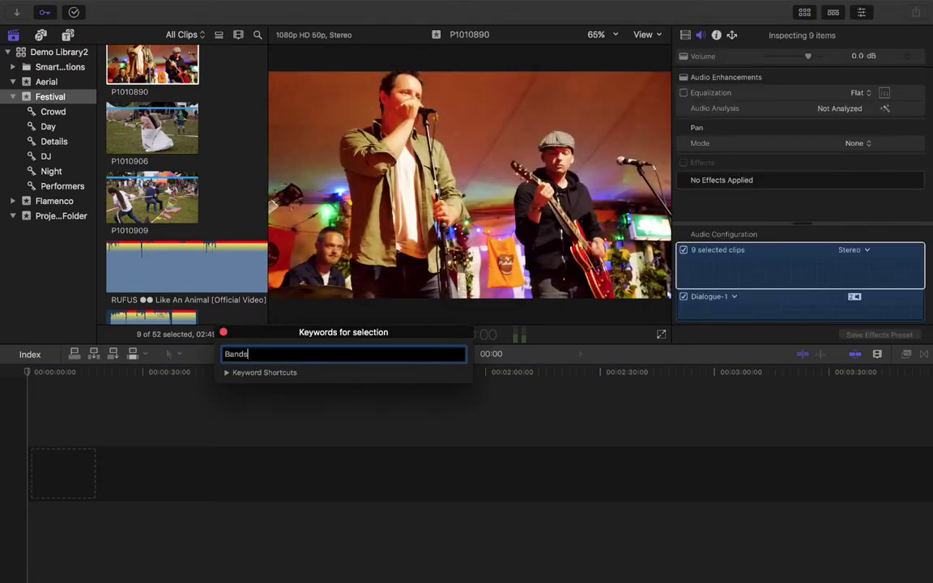
{"action": "left_click", "coordinate": [235, 340]}
{"action": "left_click", "coordinate": [225, 332]}
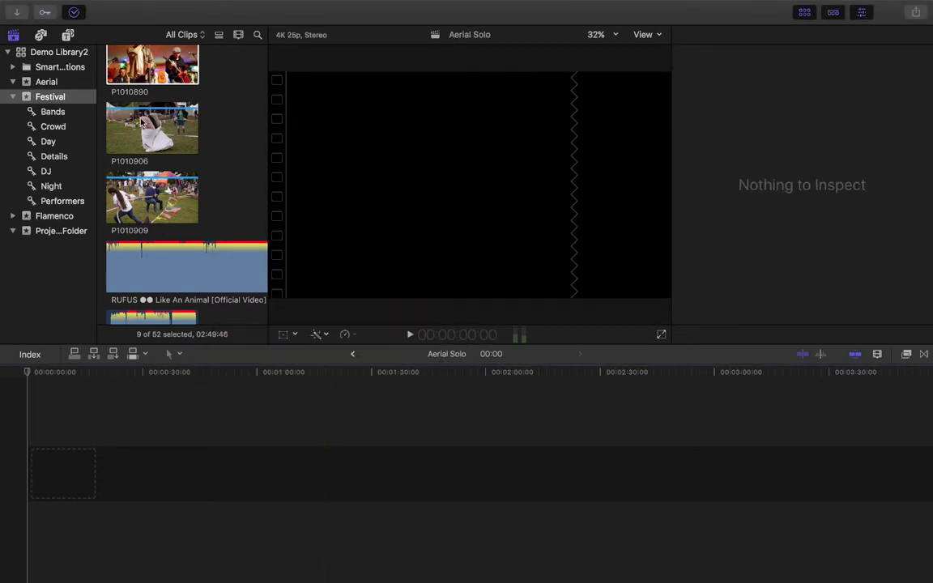
{"action": "left_click", "coordinate": [53, 111]}
{"action": "left_click", "coordinate": [50, 141]}
Step: Browse the Crowd, Bands and Day collections, then return to the Festival event and select P1000426
{"action": "left_click", "coordinate": [53, 128]}
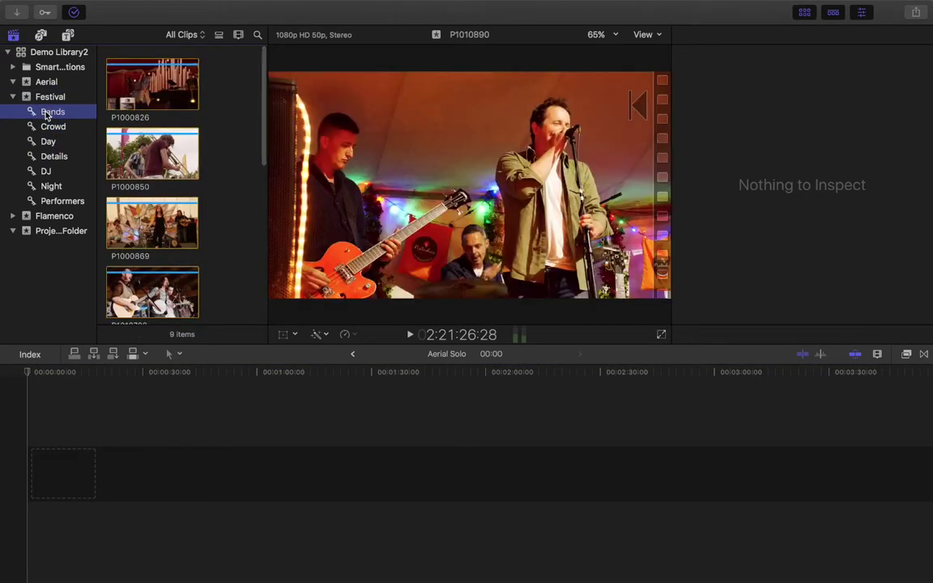
{"action": "left_click", "coordinate": [50, 113]}
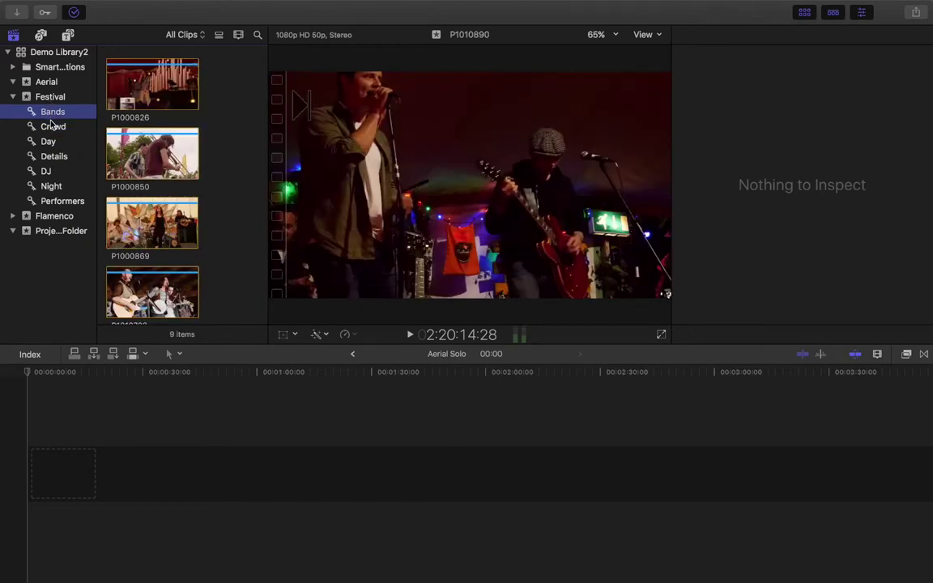
{"action": "left_click", "coordinate": [52, 128]}
{"action": "left_click", "coordinate": [49, 142]}
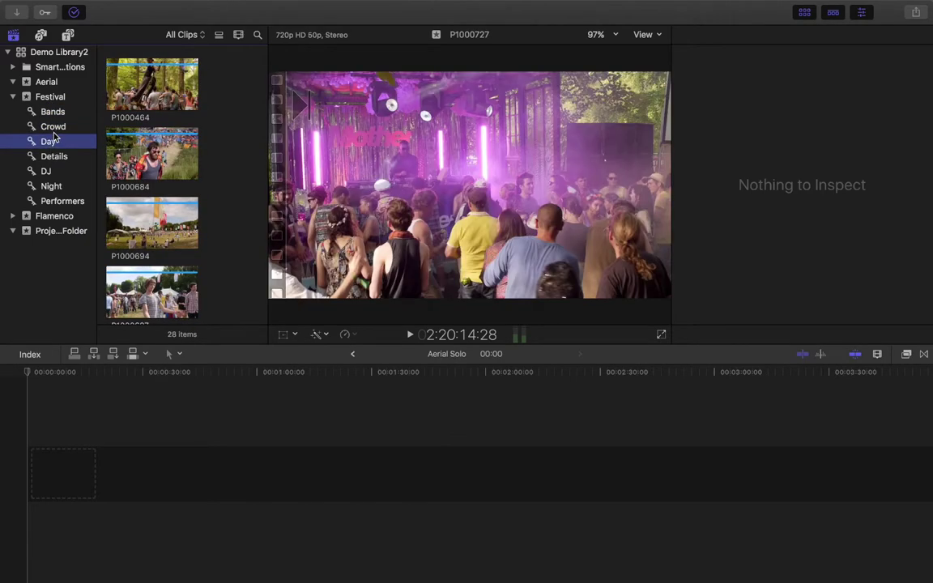
{"action": "left_click", "coordinate": [56, 130]}
{"action": "left_click", "coordinate": [52, 113]}
{"action": "left_click", "coordinate": [45, 98]}
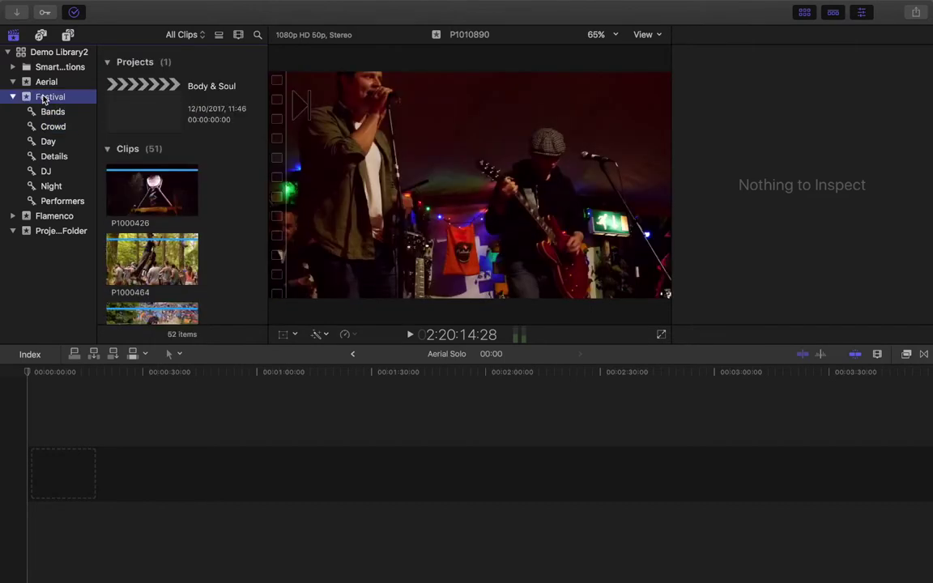
{"action": "left_click", "coordinate": [149, 198]}
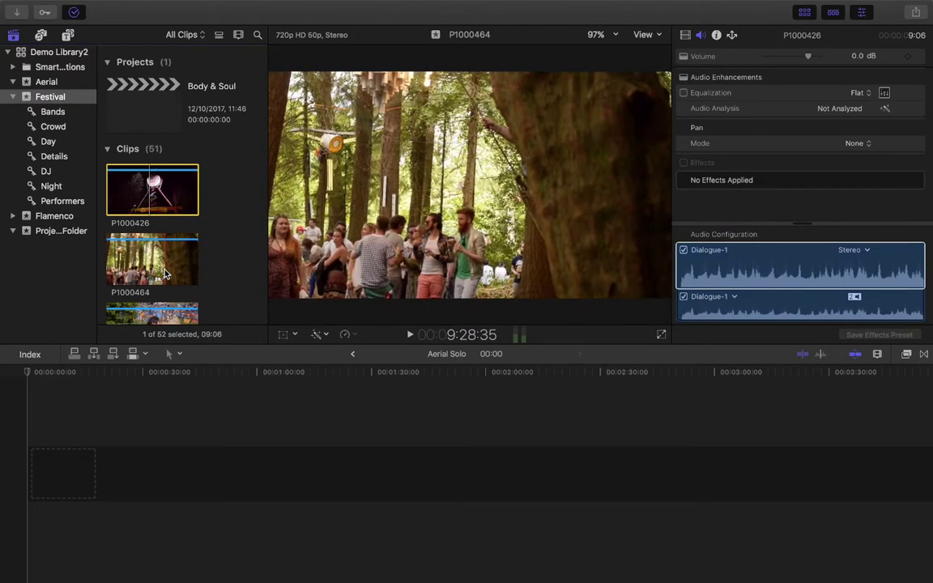
Step: Mark a range in clip P1000464 and extend its start back toward the clip beginning
{"action": "left_click", "coordinate": [164, 274]}
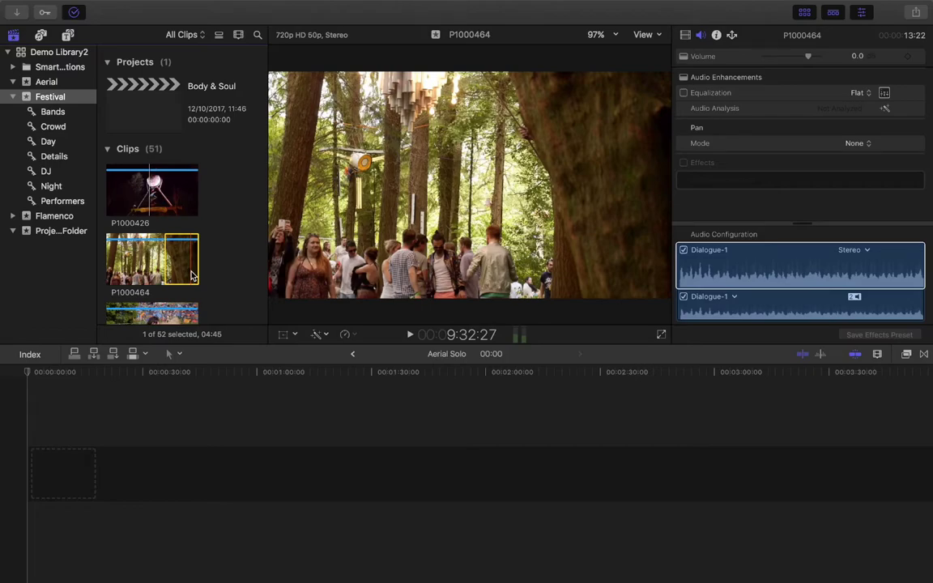
{"action": "key", "text": "o"}
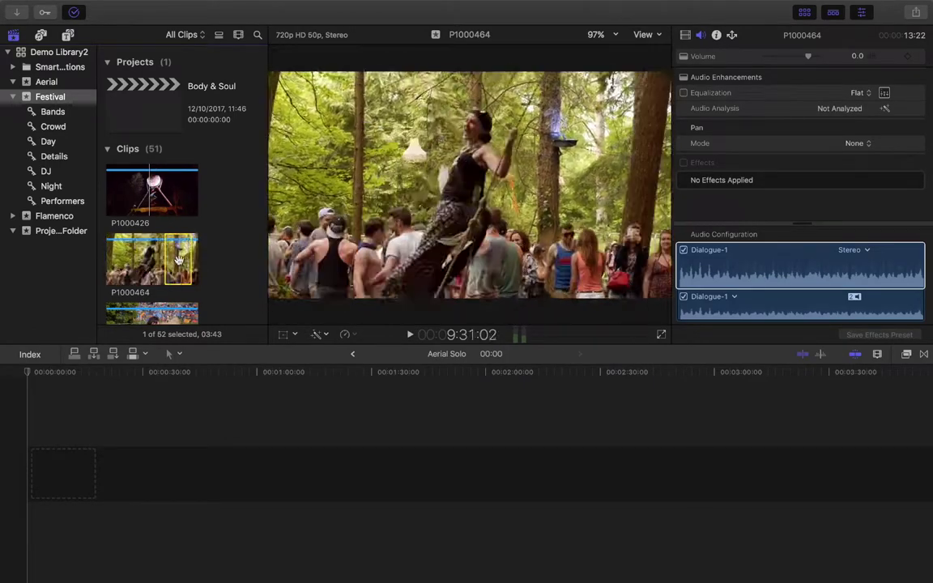
{"action": "mouse_move", "coordinate": [179, 259]}
{"action": "left_mouse_down"}
{"action": "mouse_move", "coordinate": [109, 258]}
{"action": "mouse_move", "coordinate": [163, 263]}
{"action": "left_mouse_up"}
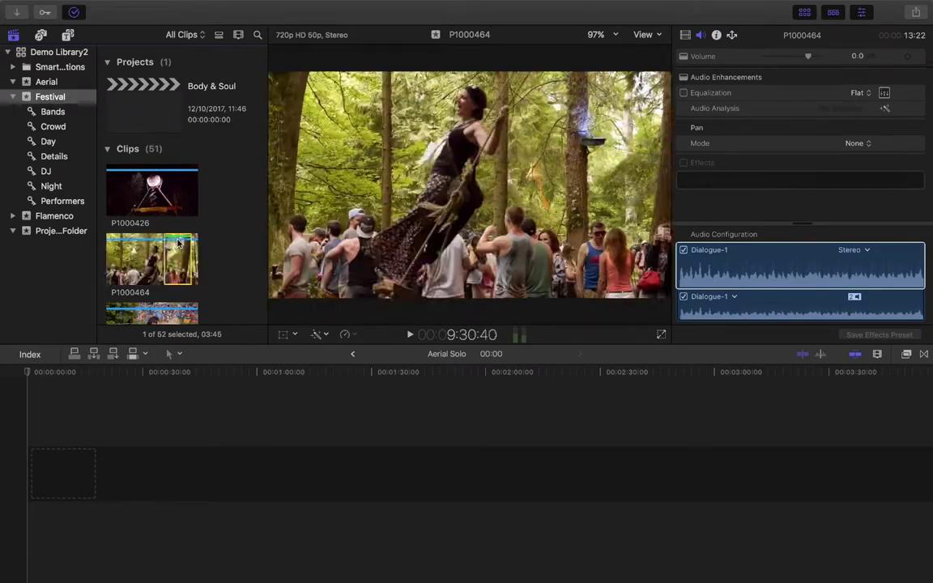
{"action": "scroll", "coordinate": [177, 242], "scroll_direction": "down", "scroll_amount": 10}
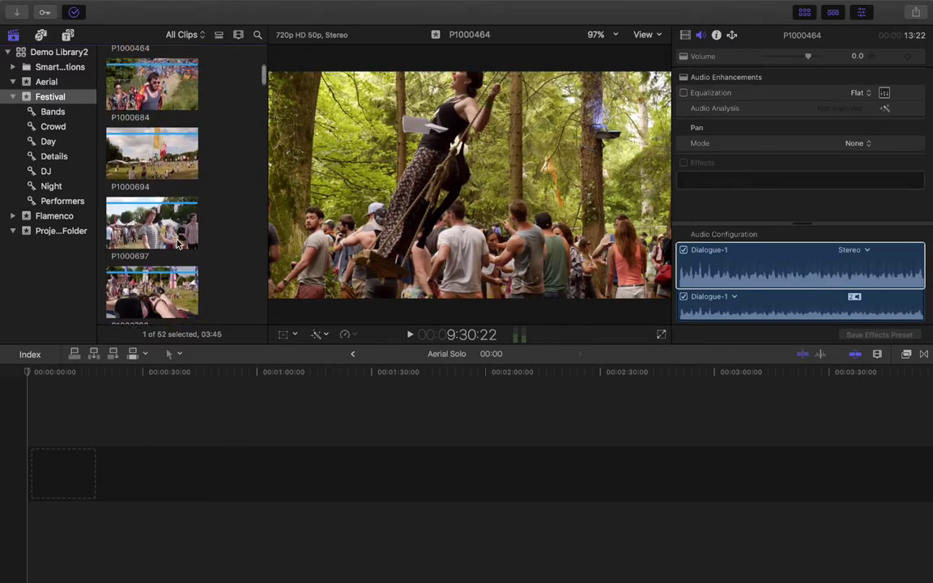
{"action": "left_click", "coordinate": [114, 142]}
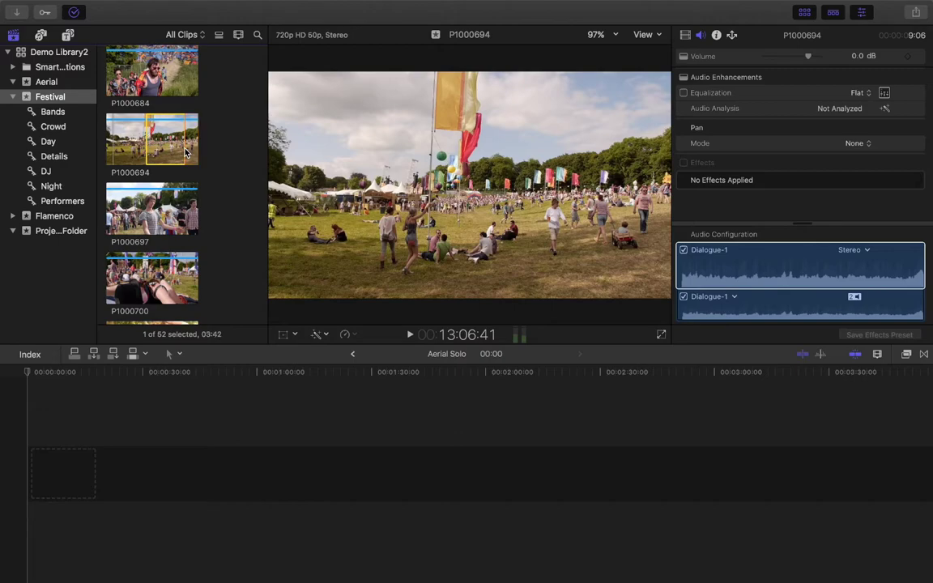
Step: Mark a range in clip P1000700 ending at the current frame
{"action": "left_click", "coordinate": [119, 281]}
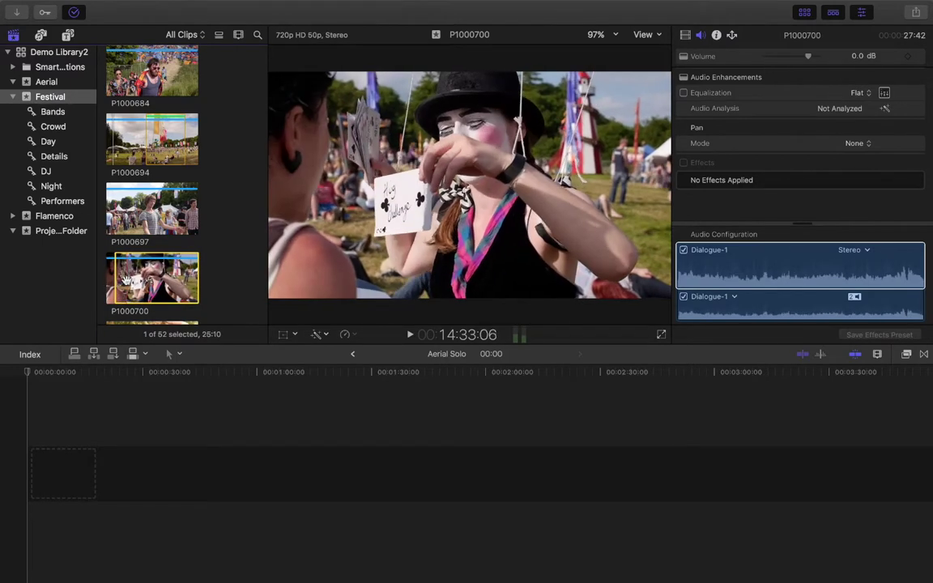
{"action": "key", "text": "o"}
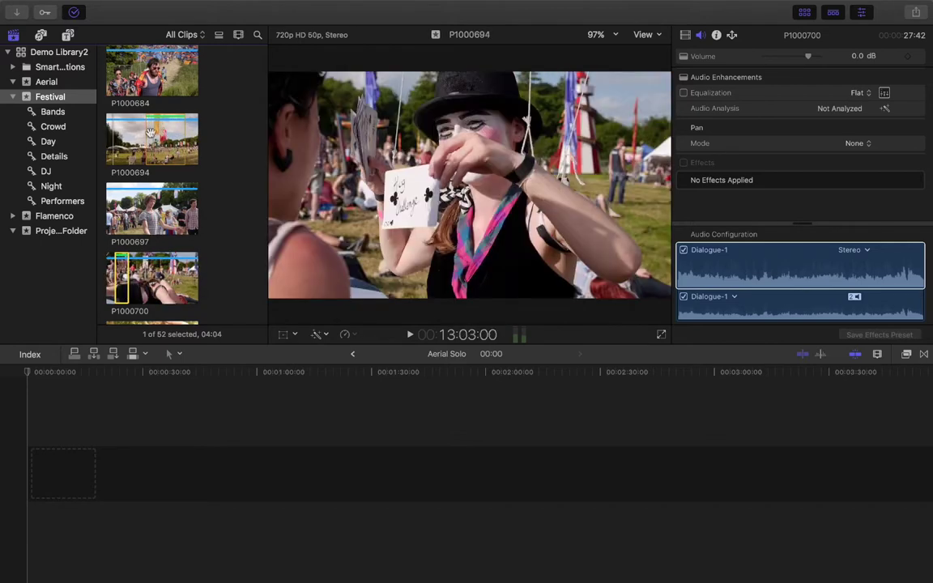
{"action": "scroll", "coordinate": [186, 134], "scroll_direction": "up", "scroll_amount": 1}
{"action": "scroll", "coordinate": [184, 132], "scroll_direction": "up", "scroll_amount": 5}
{"action": "scroll", "coordinate": [183, 131], "scroll_direction": "down", "scroll_amount": 4}
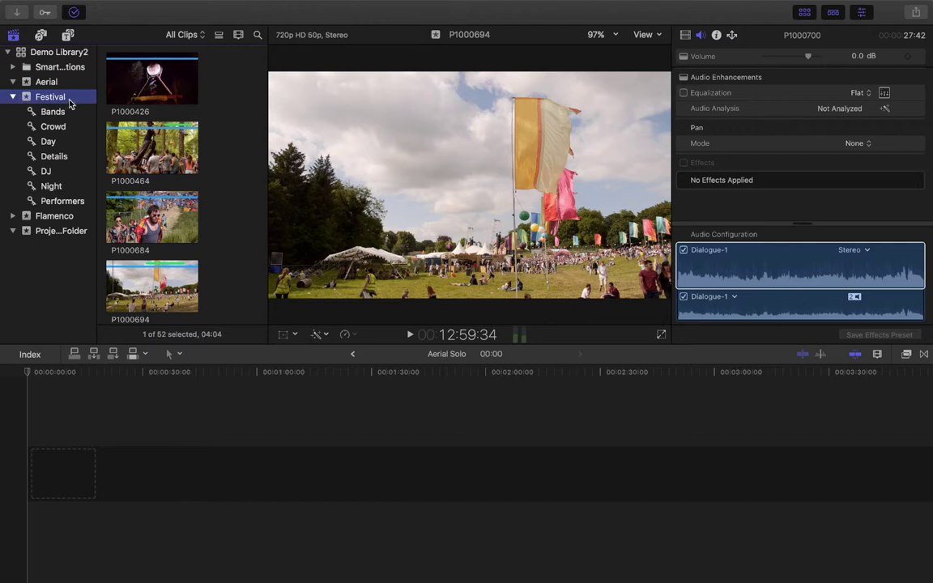
Step: Filter the browser to show only Favorites
{"action": "left_click", "coordinate": [202, 38]}
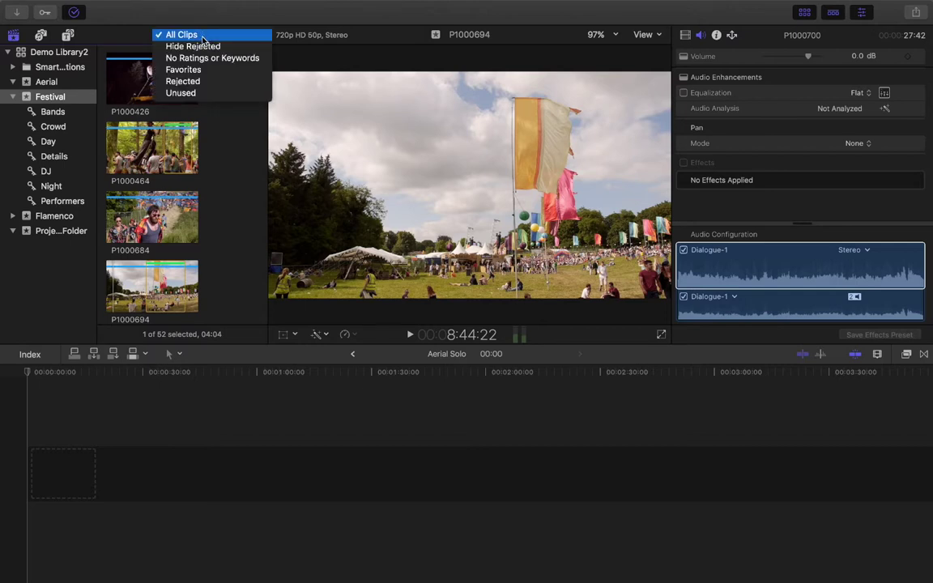
{"action": "left_click", "coordinate": [205, 71]}
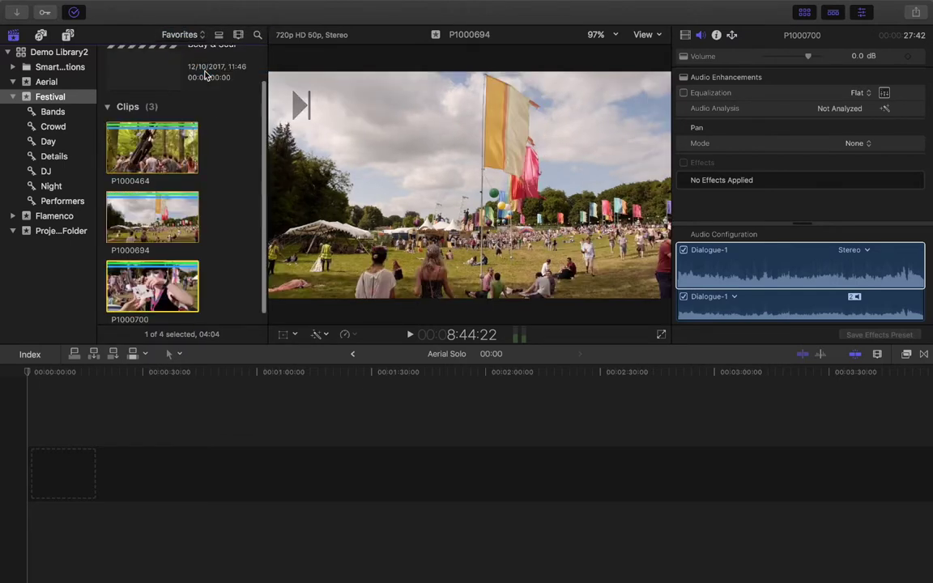
{"action": "scroll", "coordinate": [203, 171], "scroll_direction": "up", "scroll_amount": 2}
{"action": "scroll", "coordinate": [204, 172], "scroll_direction": "down", "scroll_amount": 2}
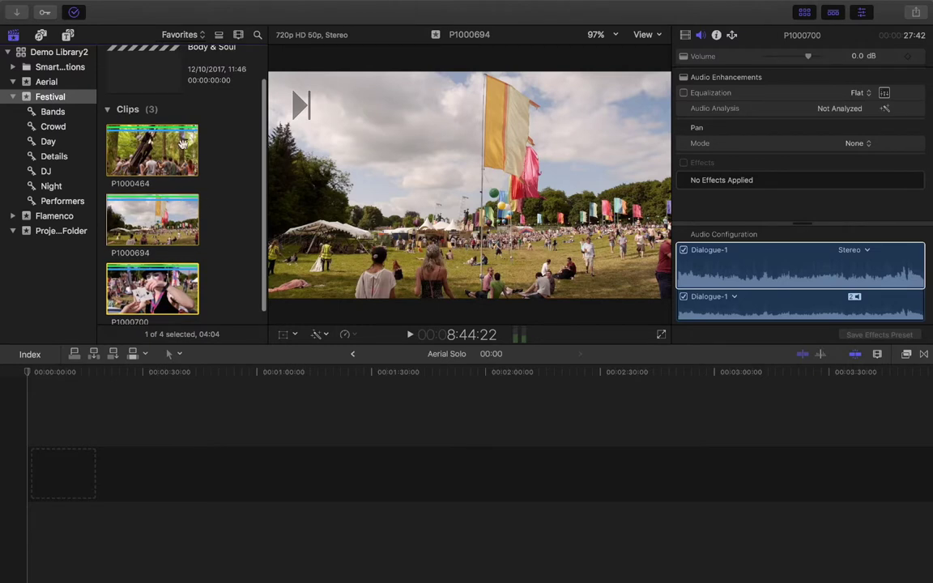
Step: Review the favorites in the Bands, Crowd and Day keyword collections
{"action": "left_click", "coordinate": [54, 114]}
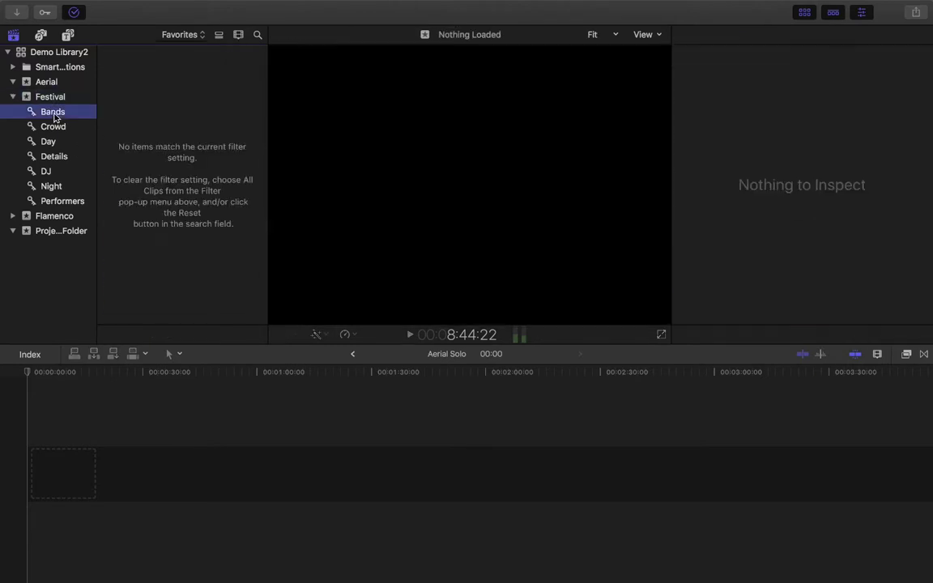
{"action": "left_click", "coordinate": [53, 127]}
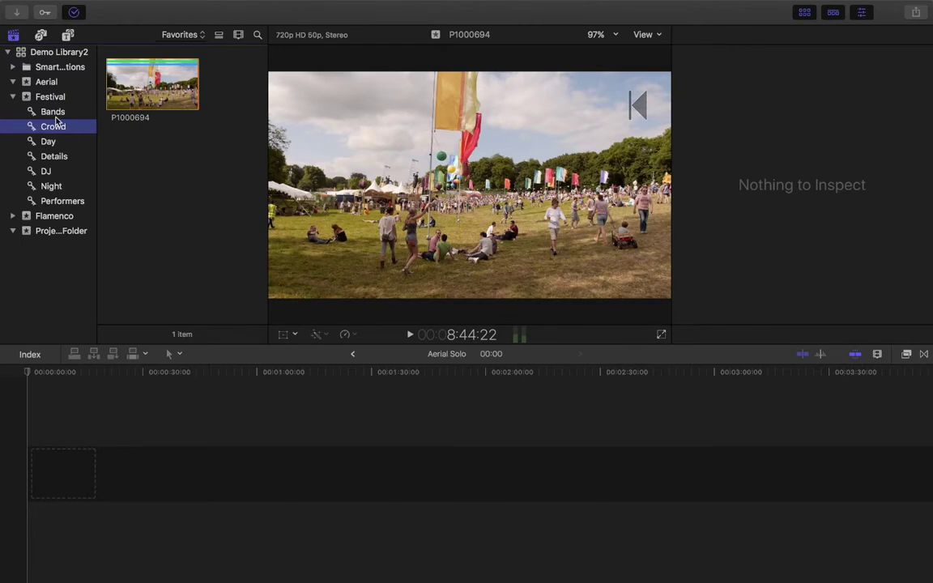
{"action": "left_click", "coordinate": [54, 112]}
{"action": "left_click", "coordinate": [54, 127]}
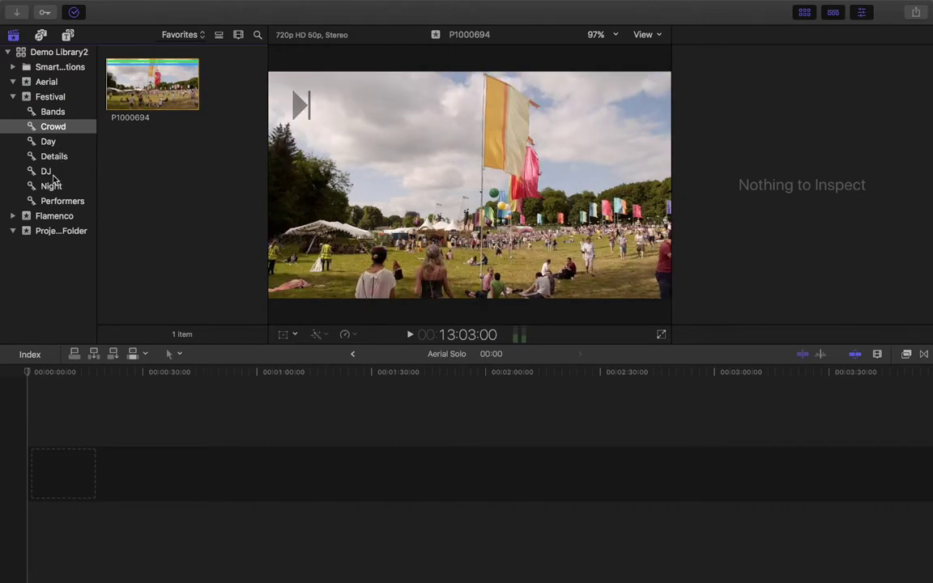
{"action": "left_click", "coordinate": [53, 143]}
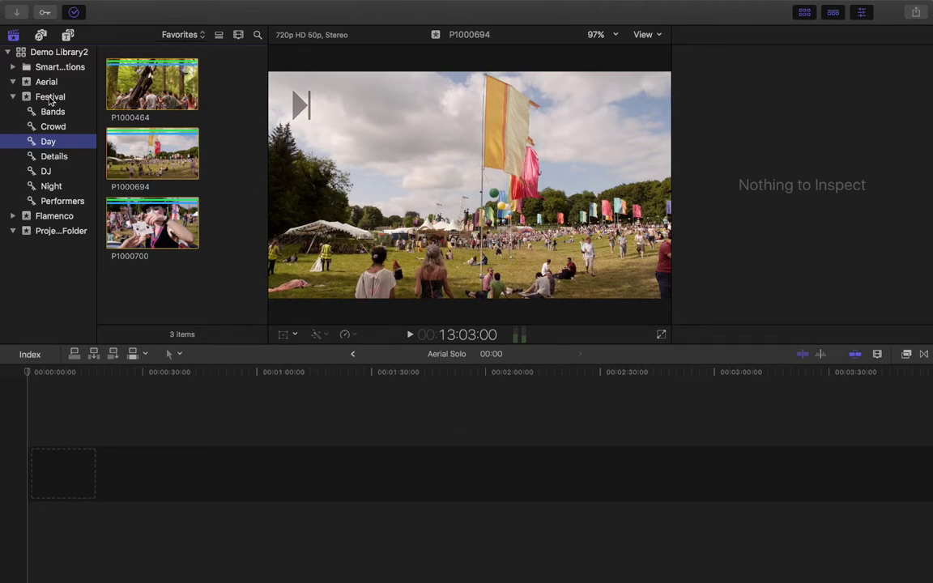
Step: Return to the full Festival event and set the browser filter back to All Clips
{"action": "left_click", "coordinate": [50, 97]}
{"action": "scroll", "coordinate": [186, 242], "scroll_direction": "down", "scroll_amount": 2}
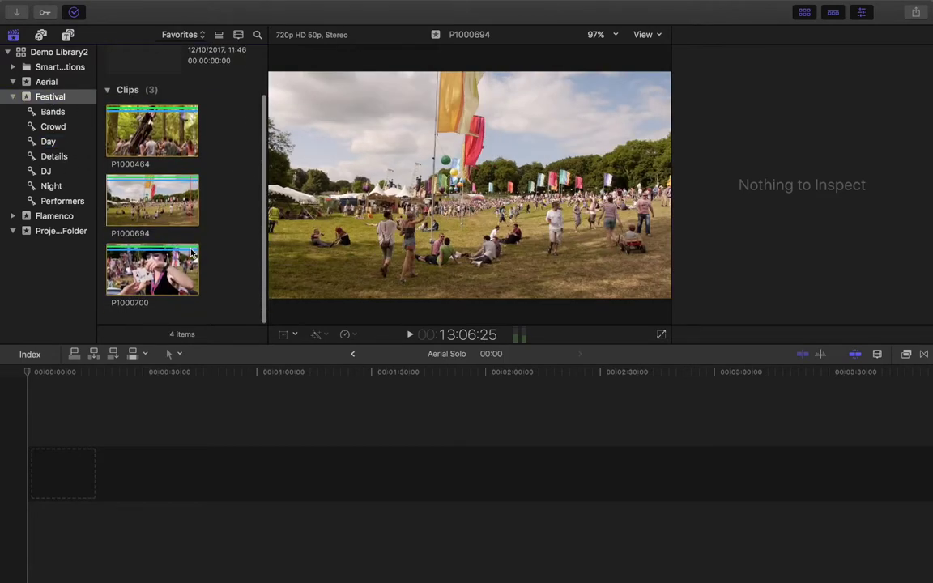
{"action": "left_click", "coordinate": [174, 34]}
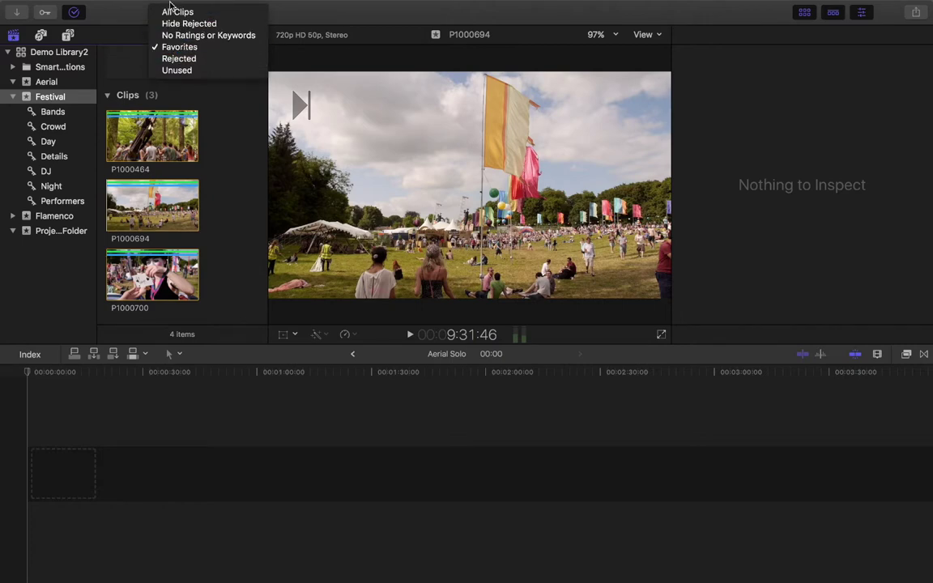
{"action": "left_click", "coordinate": [171, 12]}
Step: Mark a range of about 02:31 in the campsite tents clip P1000684 with I and O
{"action": "scroll", "coordinate": [148, 272], "scroll_direction": "up", "scroll_amount": 15}
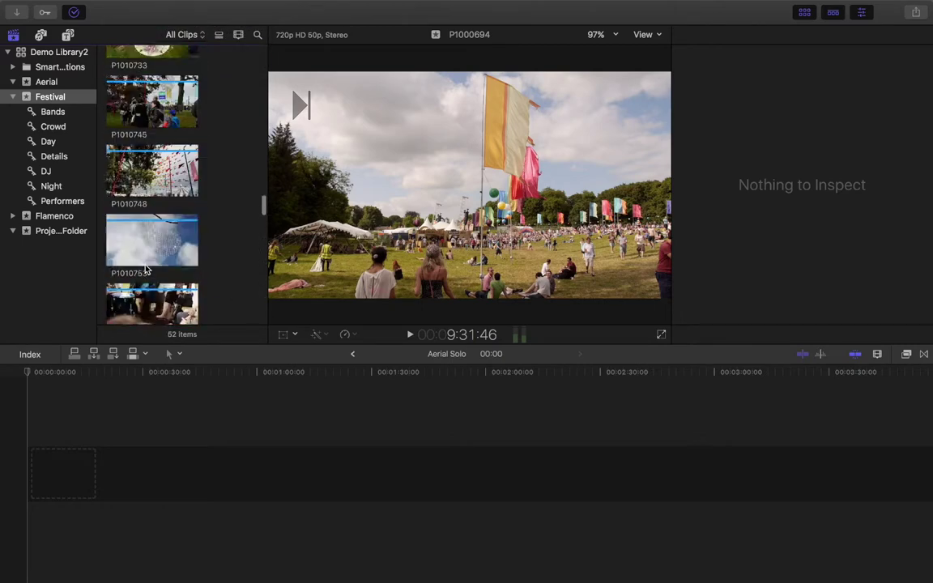
{"action": "scroll", "coordinate": [148, 271], "scroll_direction": "down", "scroll_amount": 2}
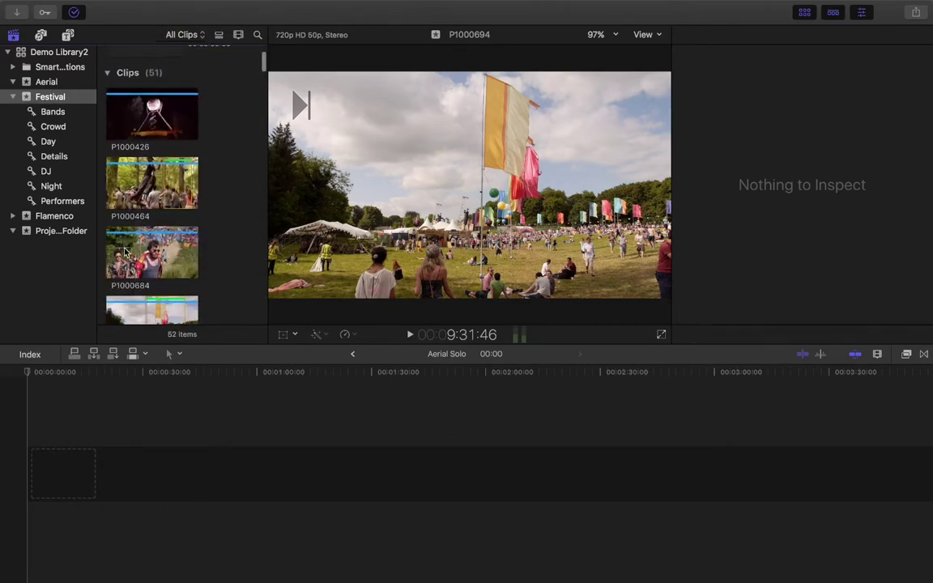
{"action": "left_click", "coordinate": [125, 251]}
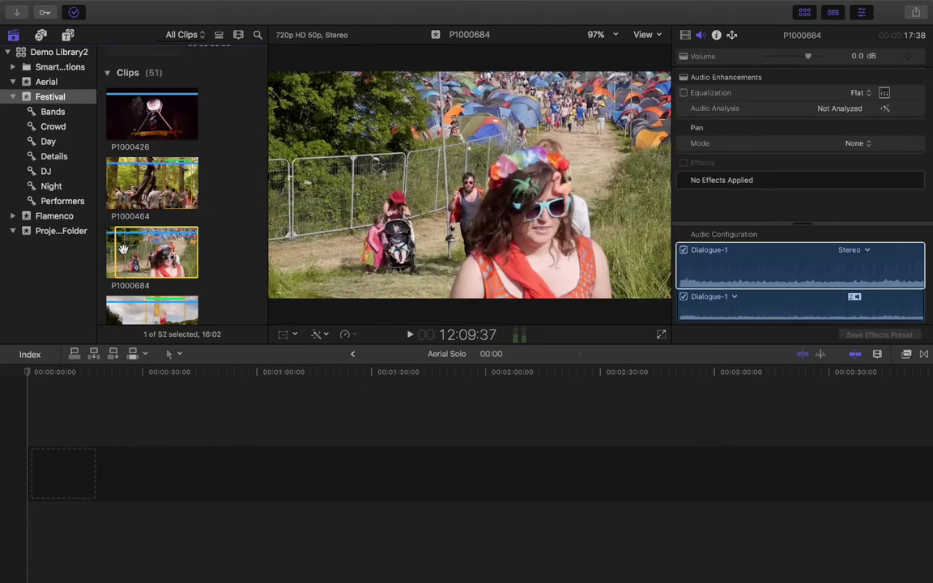
{"action": "left_click_drag", "start_coordinate": [116, 251], "coordinate": [147, 255]}
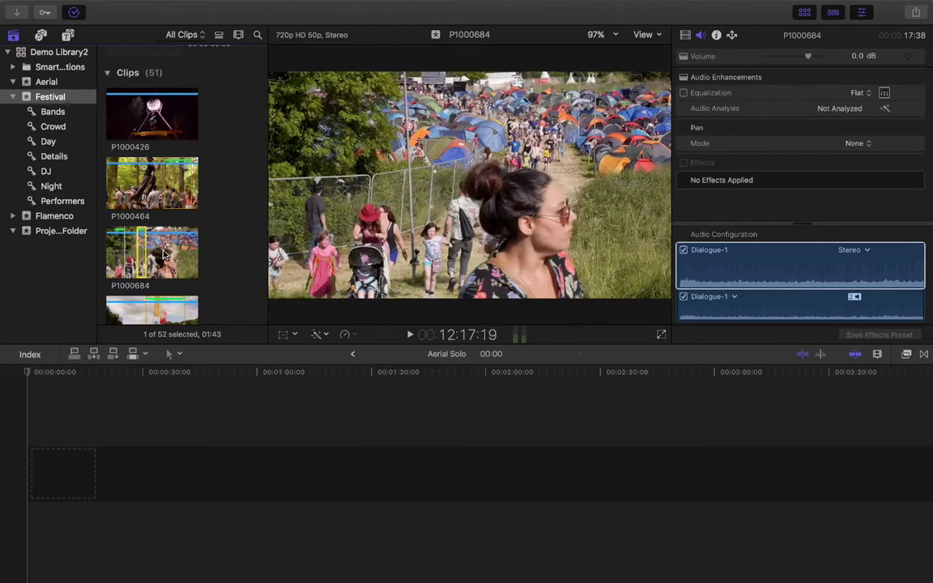
{"action": "key", "text": "i"}
{"action": "key", "text": "o"}
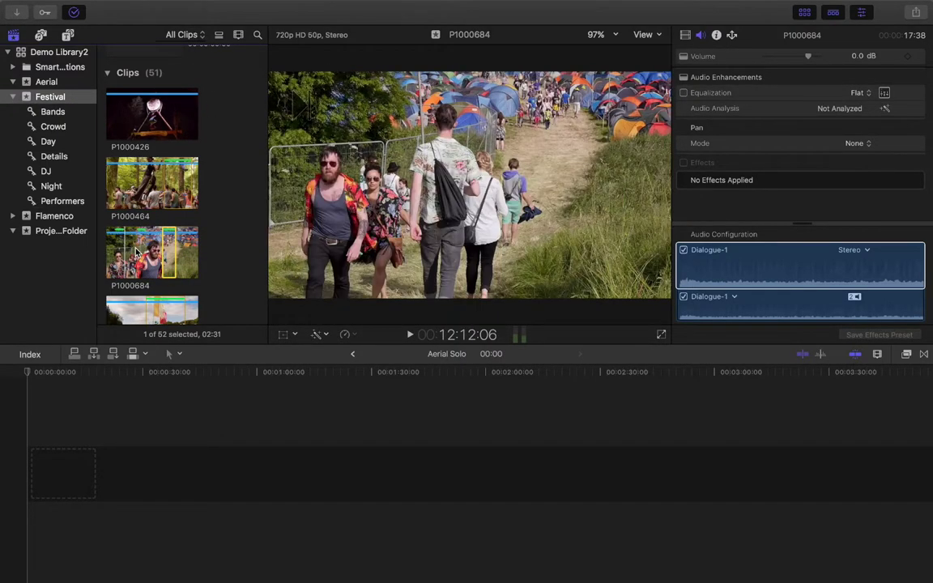
Step: Filter Festival to Favorites, check the P1000684 ranges, then collapse Festival and open the Aerial event
{"action": "left_click", "coordinate": [189, 35]}
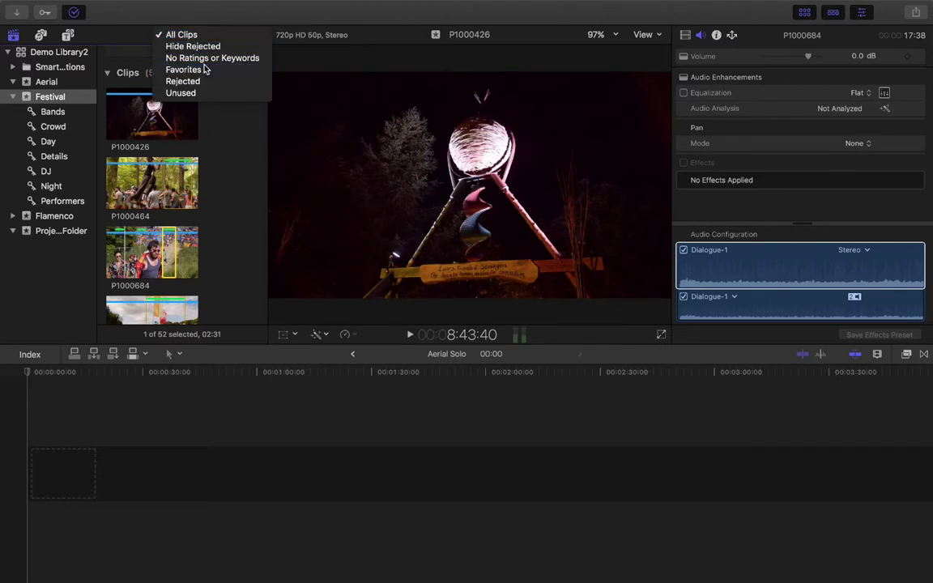
{"action": "left_click", "coordinate": [178, 70]}
{"action": "scroll", "coordinate": [216, 210], "scroll_direction": "down", "scroll_amount": 3}
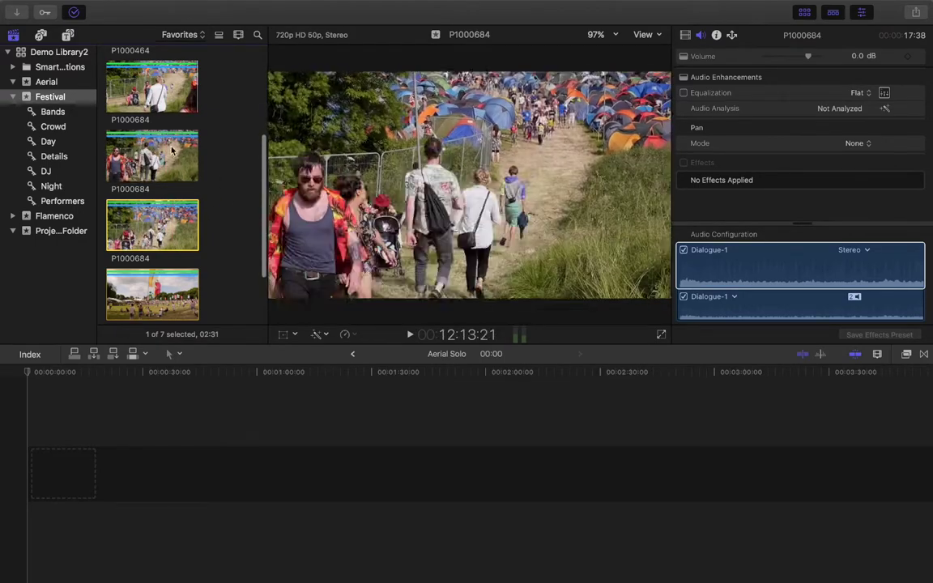
{"action": "left_click", "coordinate": [149, 95]}
{"action": "left_click", "coordinate": [151, 160]}
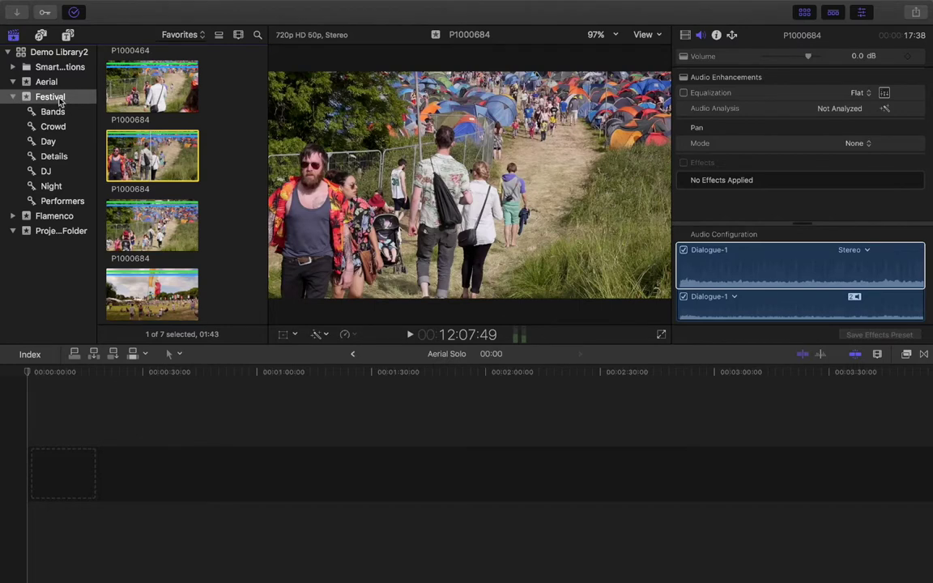
{"action": "left_click", "coordinate": [13, 99]}
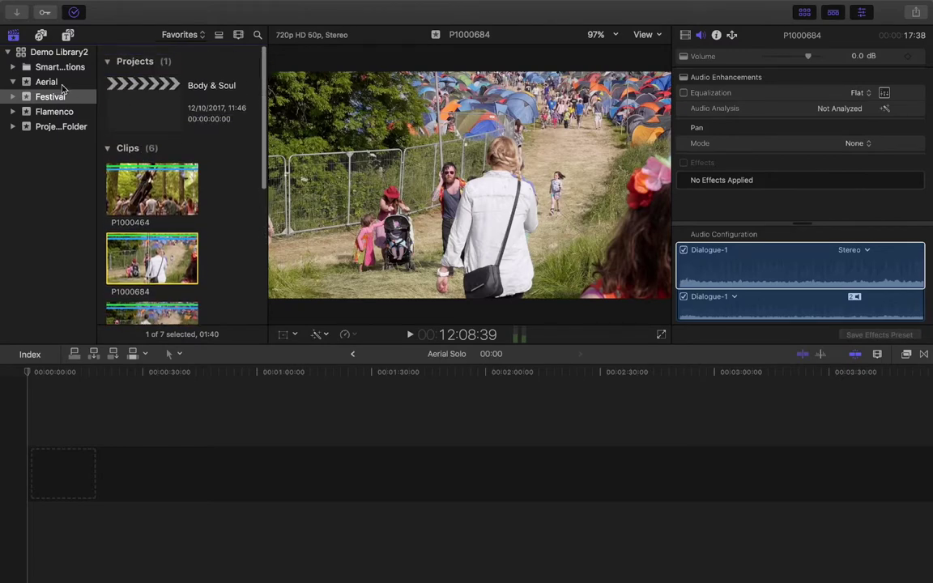
{"action": "left_click", "coordinate": [49, 82]}
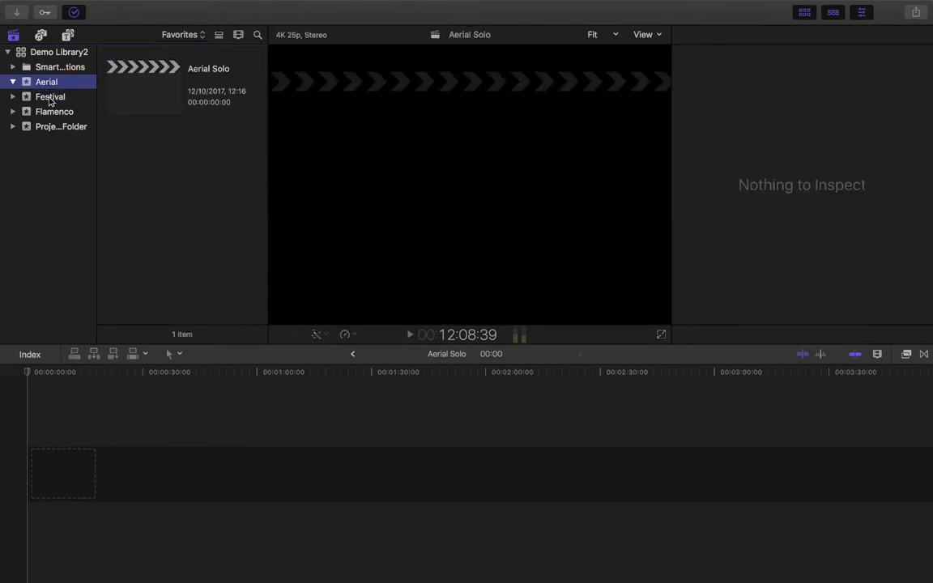
Step: Select the Festival event in the library to bring back its clip list
{"action": "left_click", "coordinate": [49, 97]}
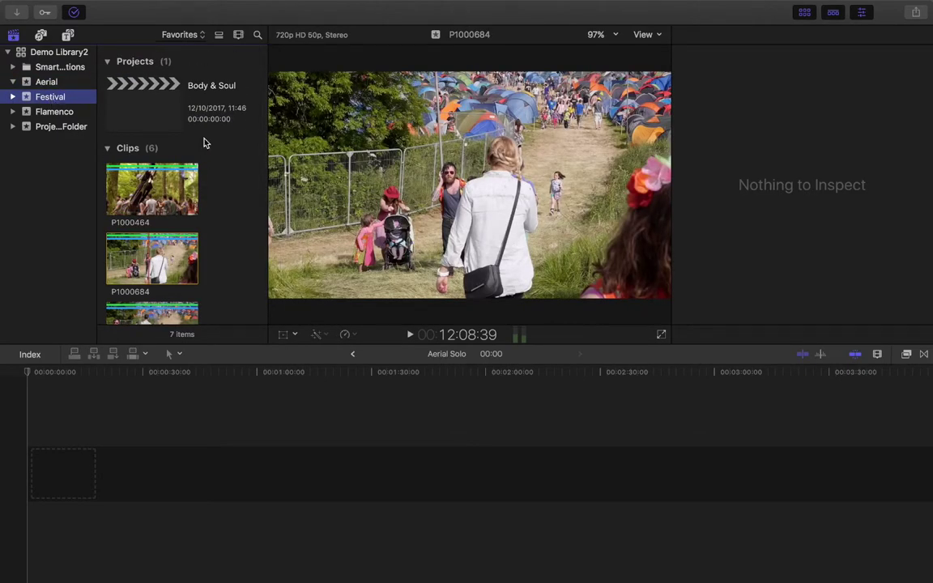
{"action": "left_click", "coordinate": [176, 213]}
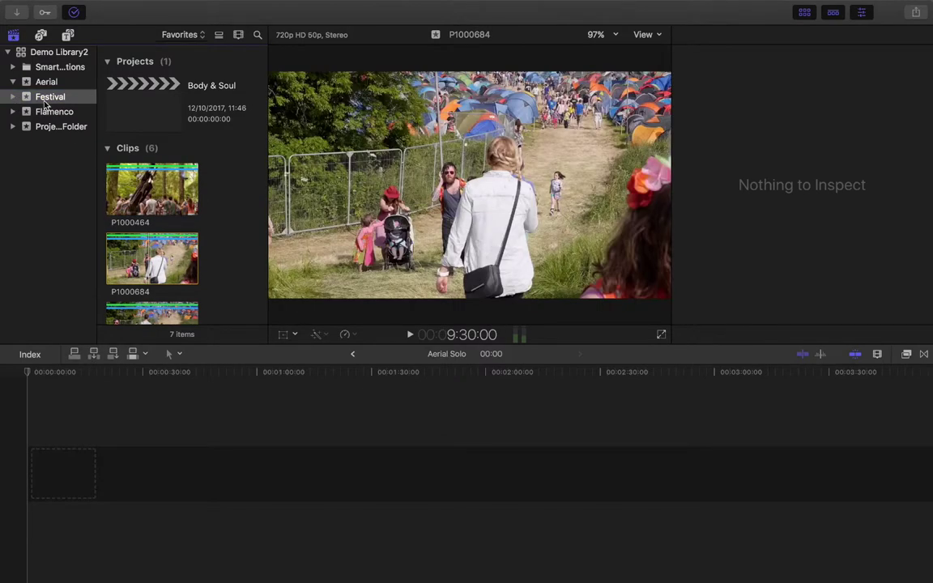
{"action": "left_click", "coordinate": [47, 98]}
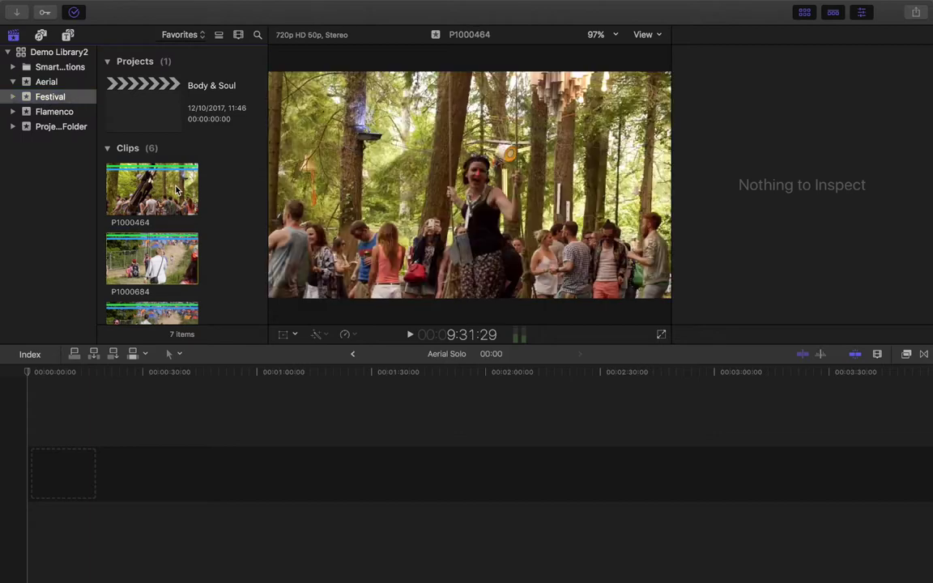
{"action": "scroll", "coordinate": [218, 230], "scroll_direction": "down", "scroll_amount": 3}
{"action": "scroll", "coordinate": [218, 225], "scroll_direction": "down", "scroll_amount": 1}
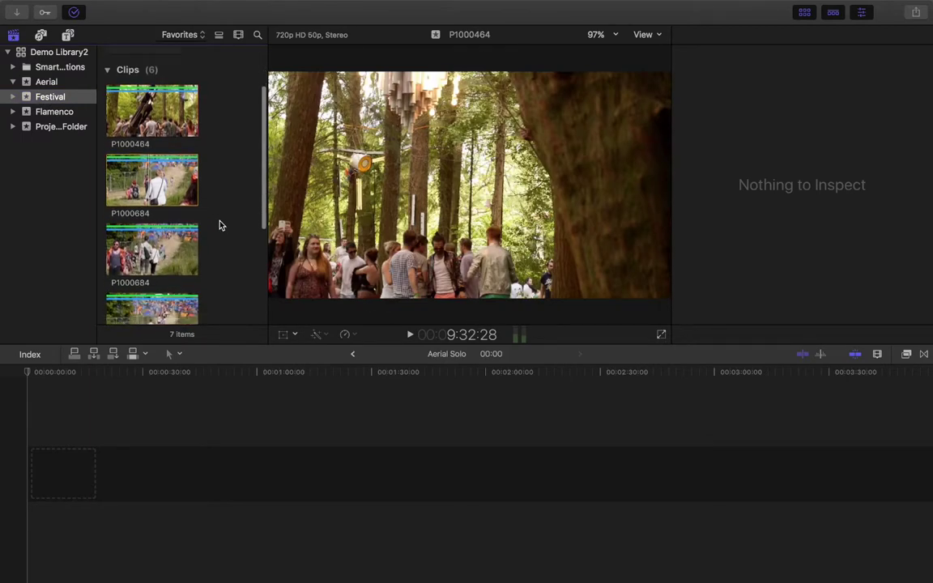
Step: Set the browser filter to All Clips and open Festival's Bands collection of 9 clips
{"action": "left_click", "coordinate": [195, 35]}
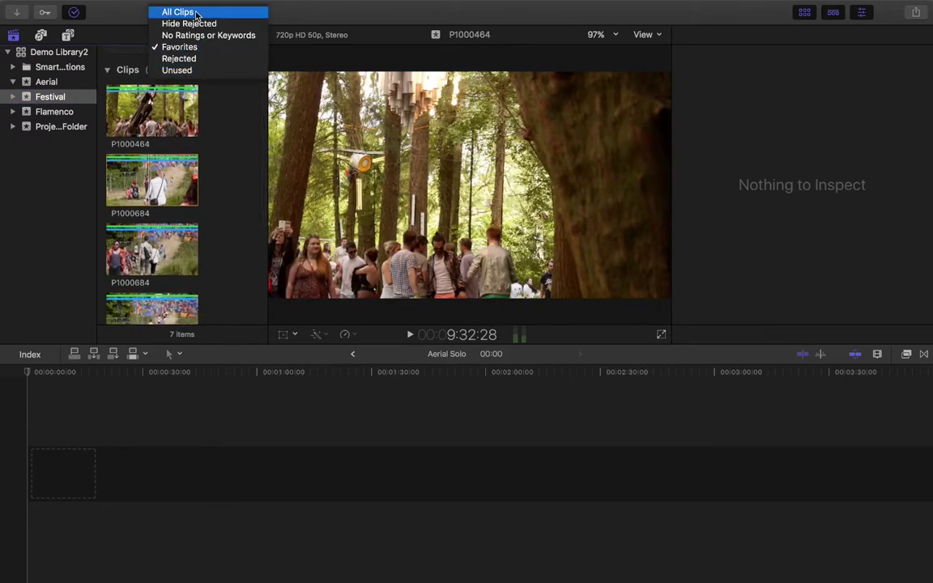
{"action": "left_click", "coordinate": [193, 10]}
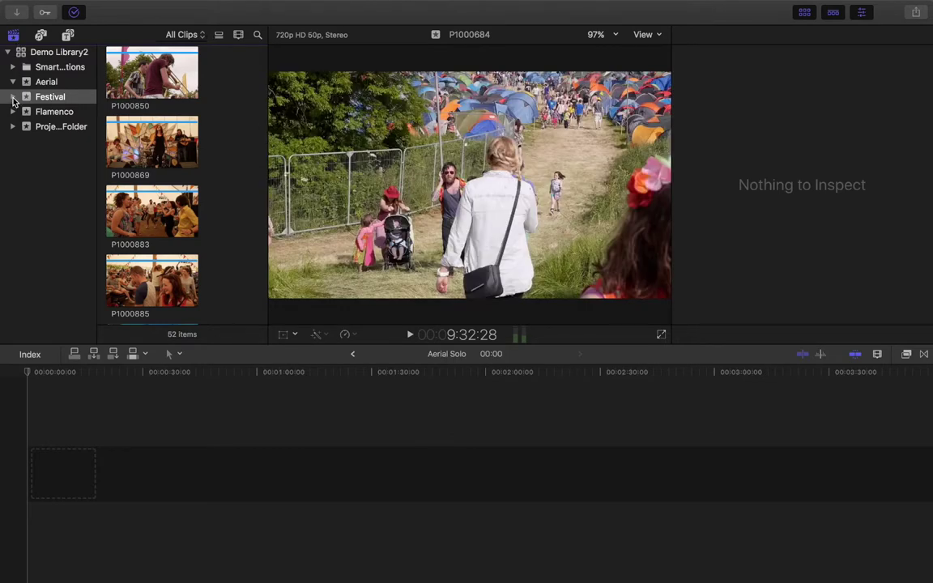
{"action": "left_click", "coordinate": [12, 97]}
{"action": "left_click", "coordinate": [54, 111]}
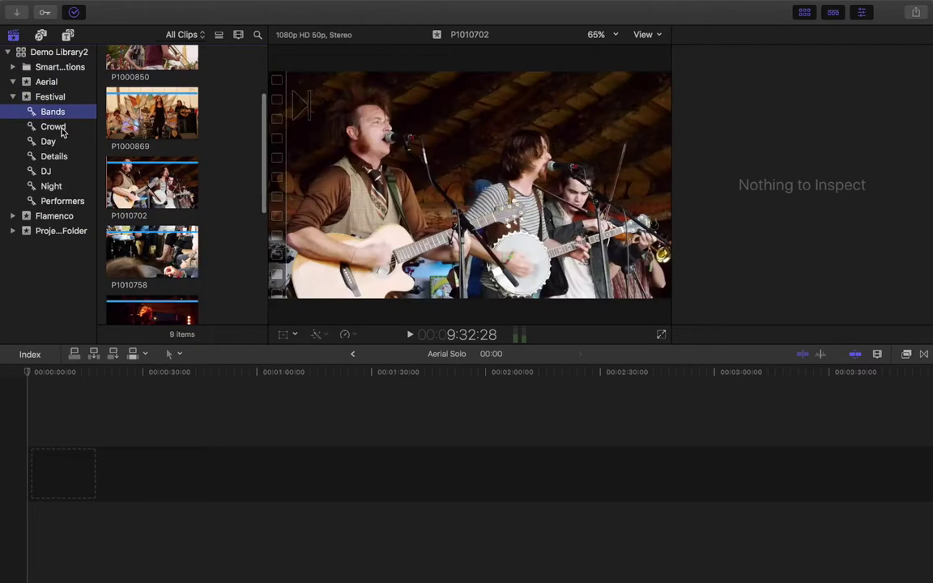
Step: Apply the Favorites filter (none in Bands, 4 clips in Crowd), then move to the desktop Space
{"action": "left_click", "coordinate": [58, 128]}
{"action": "left_click", "coordinate": [59, 140]}
{"action": "left_click", "coordinate": [54, 112]}
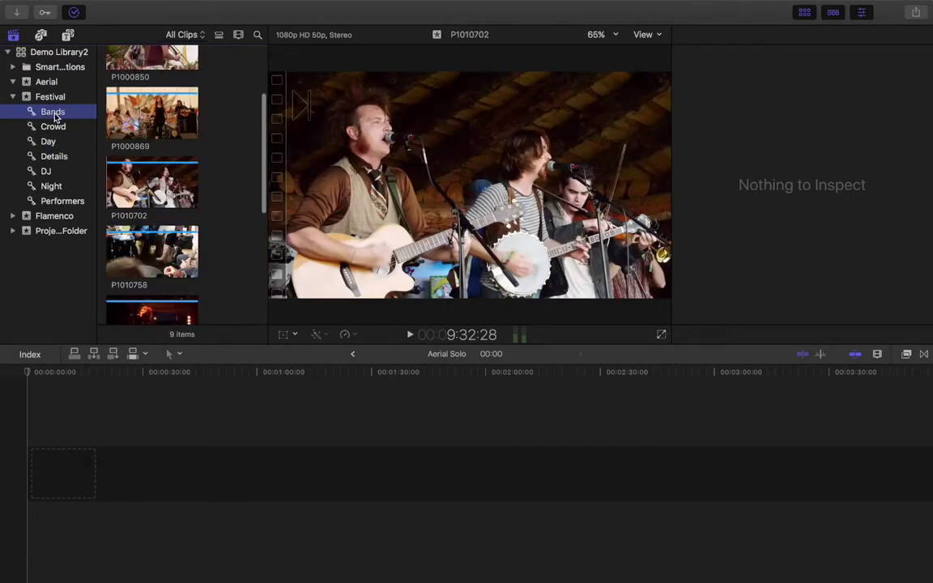
{"action": "left_click", "coordinate": [172, 34]}
{"action": "left_click", "coordinate": [184, 69]}
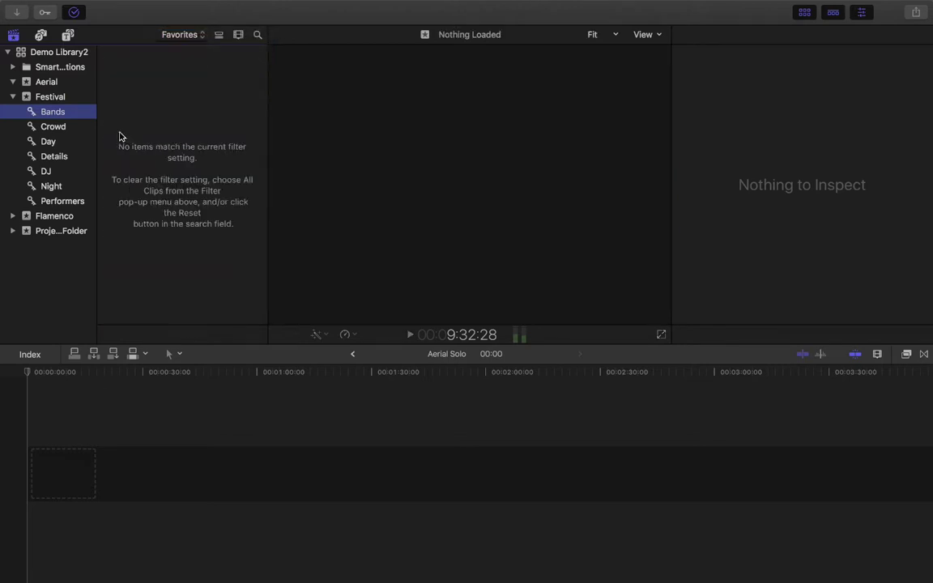
{"action": "left_click", "coordinate": [70, 126]}
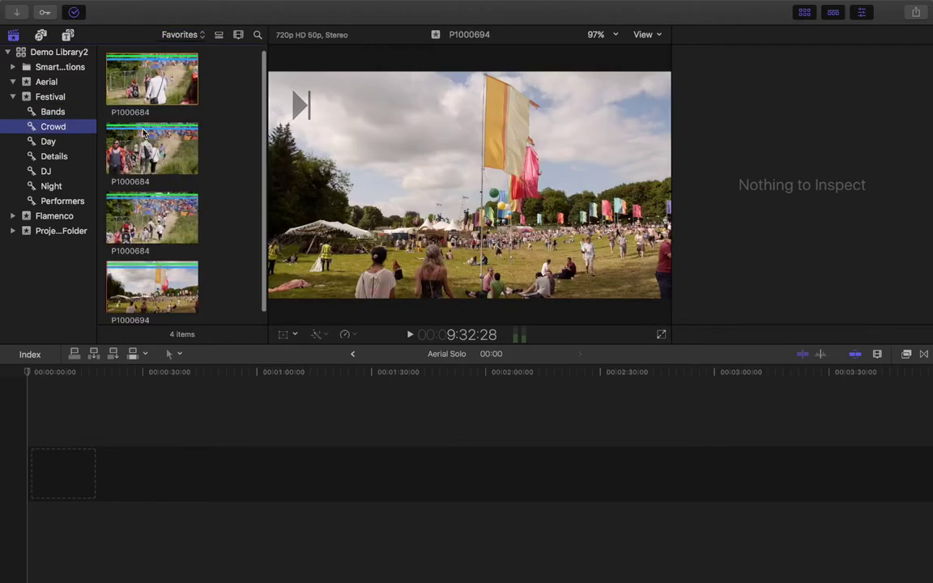
{"action": "key", "text": "ctrl+Left"}
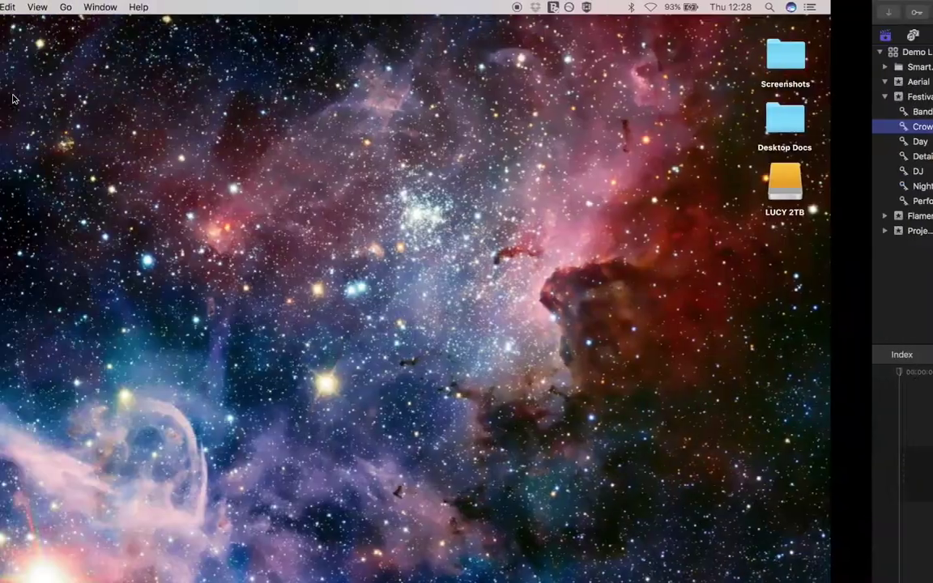